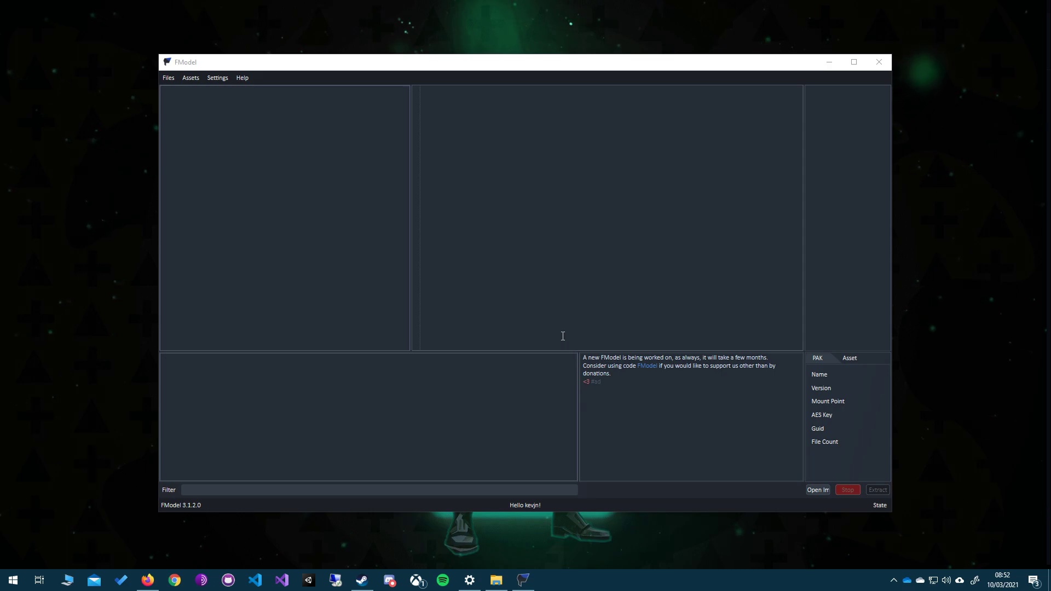
Step: Switch to File Explorer, open the Voice Lines folder and look over its announcer and character folders
left_click(496, 580)
double_click(296, 94)
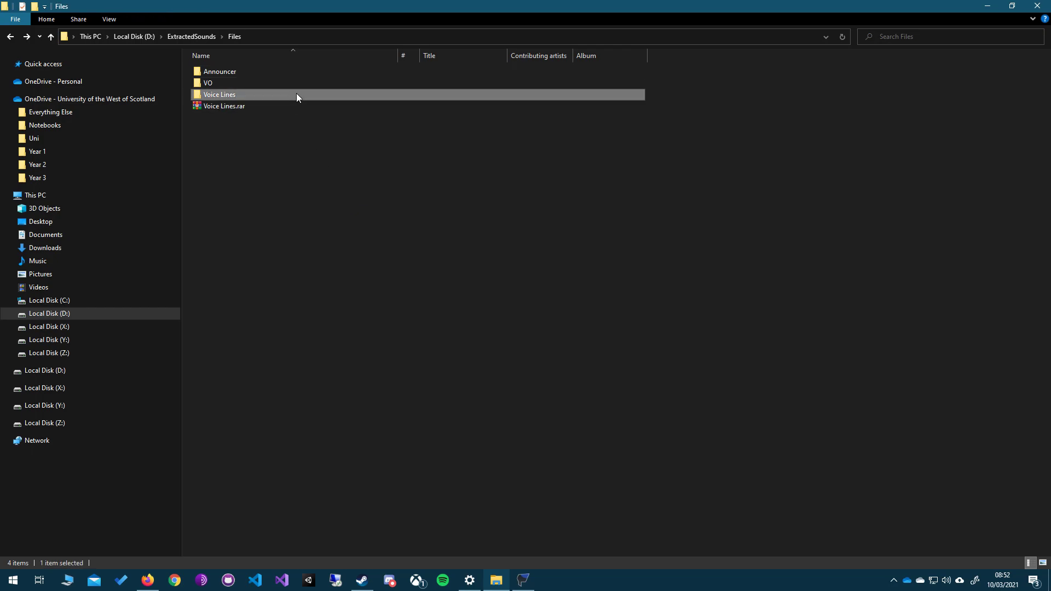
left_click_drag(639, 315, 283, 70)
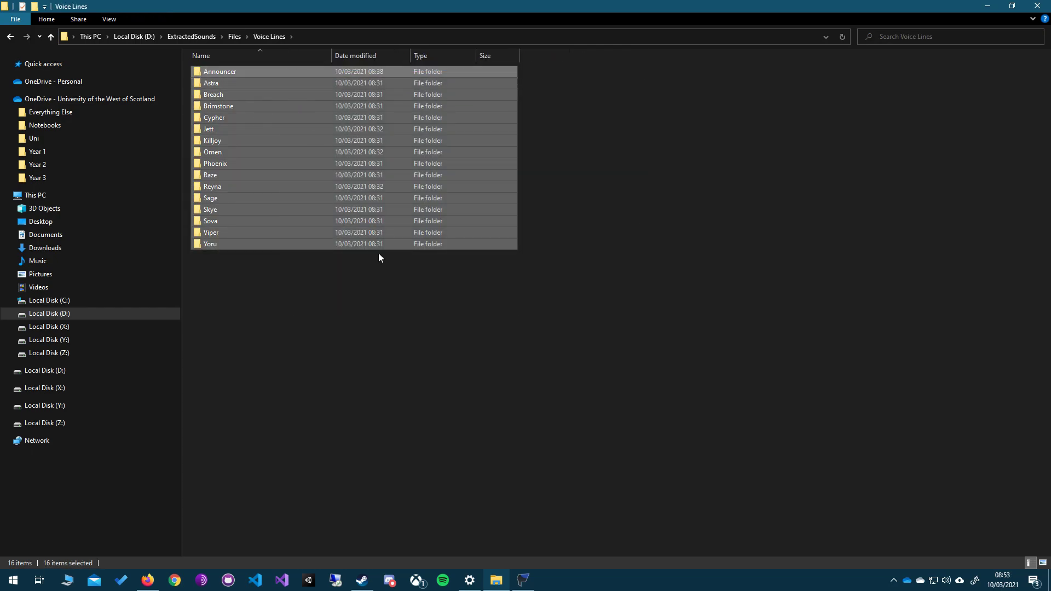
left_click(315, 304)
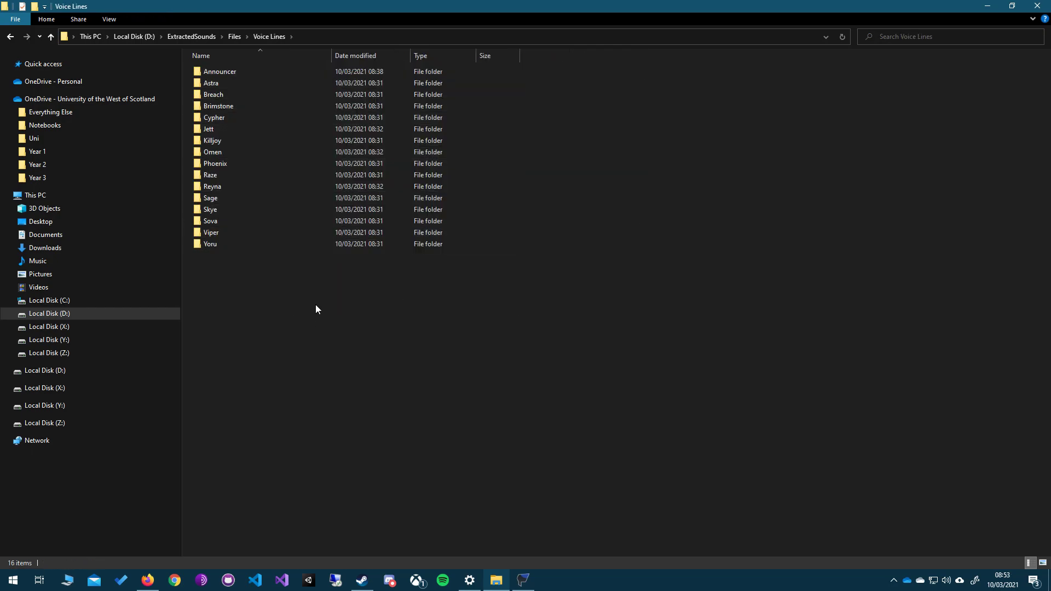
left_click(264, 246)
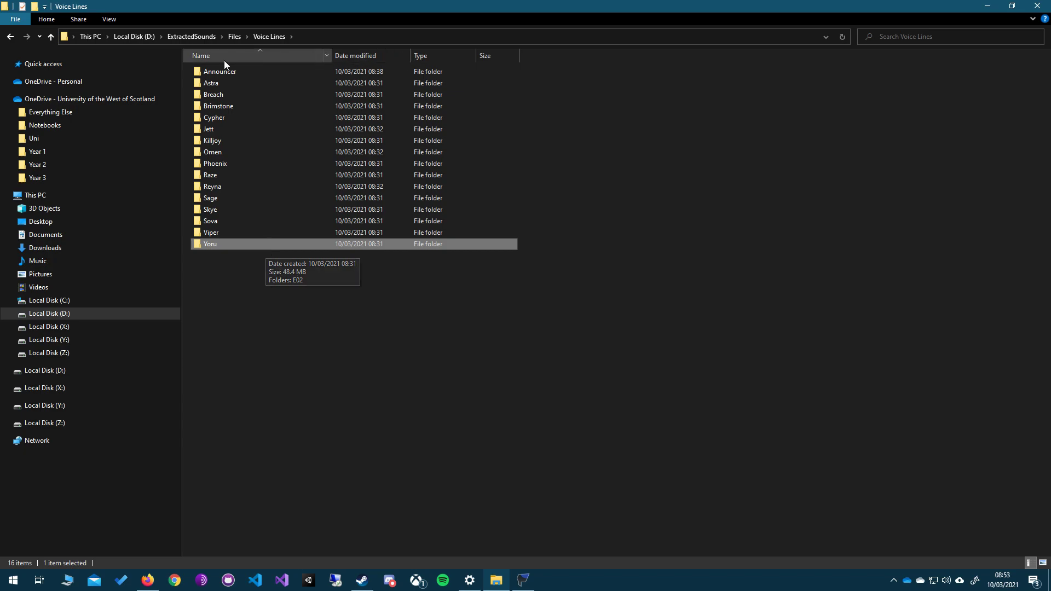
Step: Go to the D: drive and open ValorantExtract > Sounds > ShooterGame > Content > WwiseAudio > Localized > en-US > Media
left_click(143, 37)
double_click(248, 84)
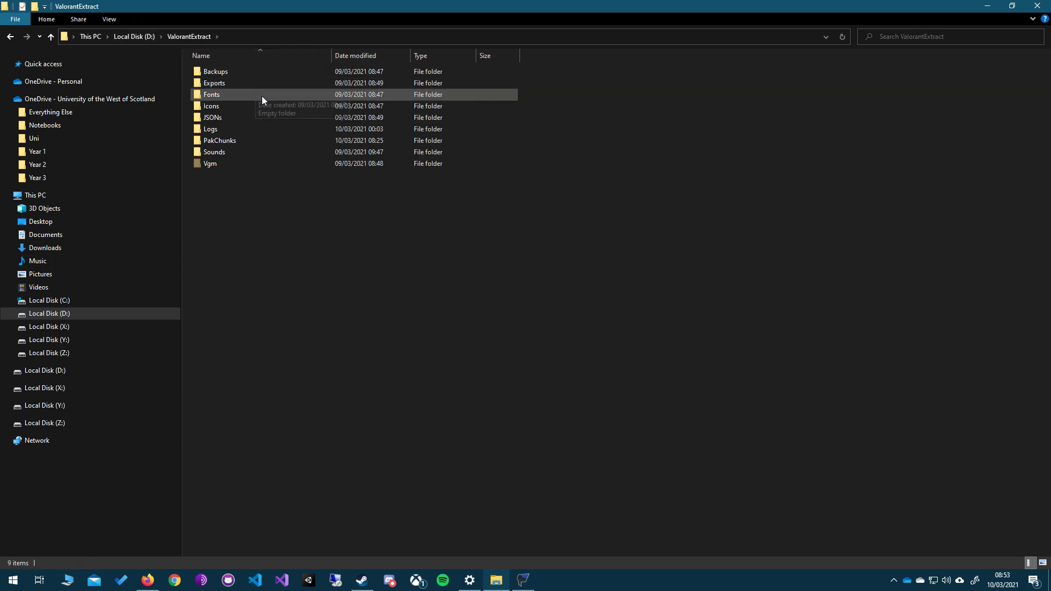
left_click(235, 156)
double_click(235, 155)
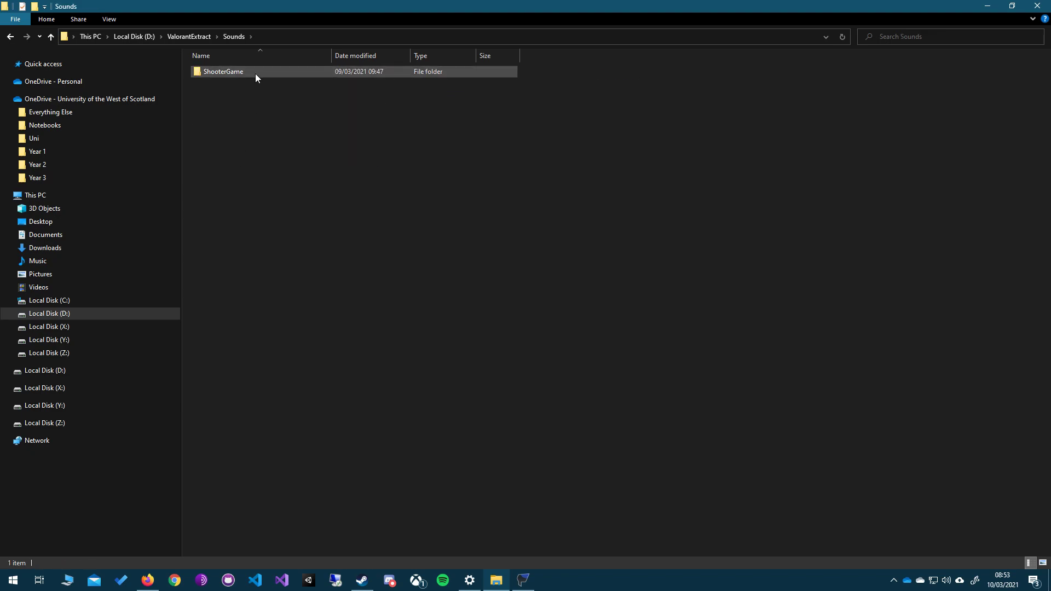
double_click(256, 73)
double_click(255, 73)
double_click(255, 73)
double_click(255, 74)
double_click(255, 73)
double_click(256, 73)
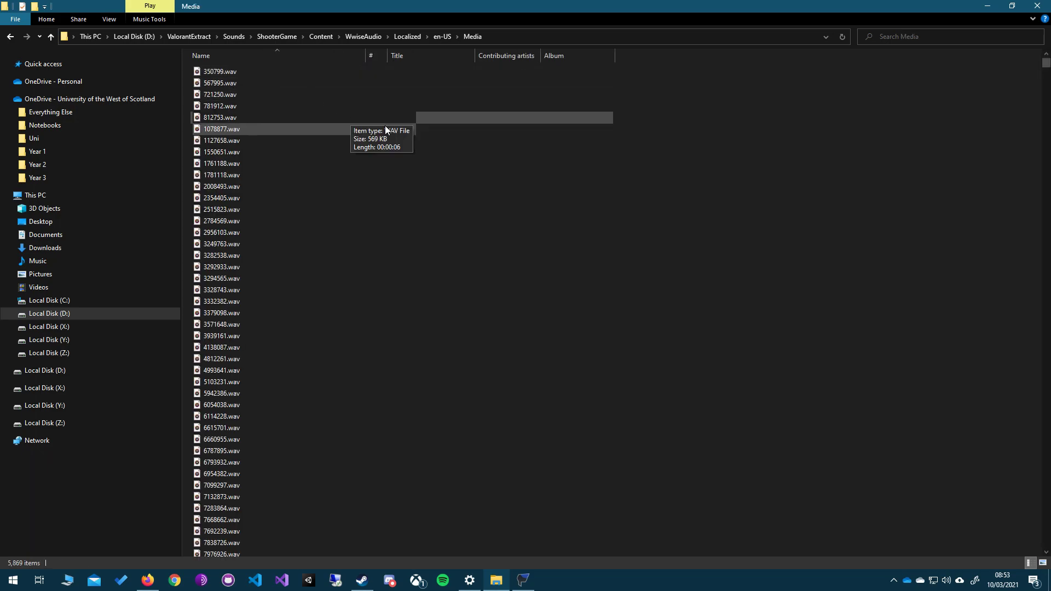
Step: Widen the Name column in the Media folder and browse its numbered WAV files
left_click_drag(371, 59, 579, 100)
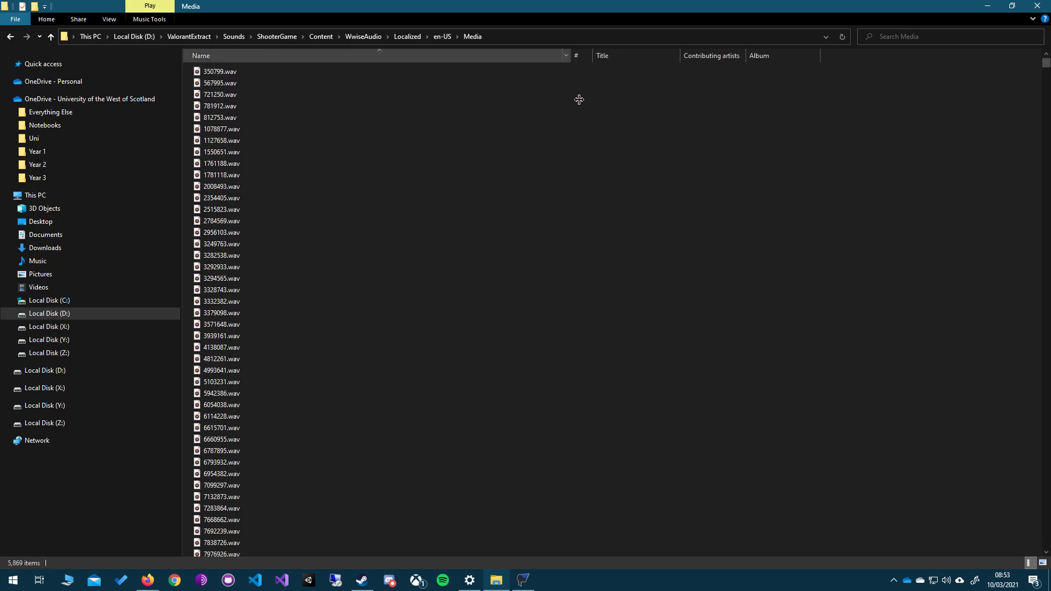
left_click_drag(1046, 63, 1011, 550)
key("alt+Up")
key("alt+Up")
key("alt+Up")
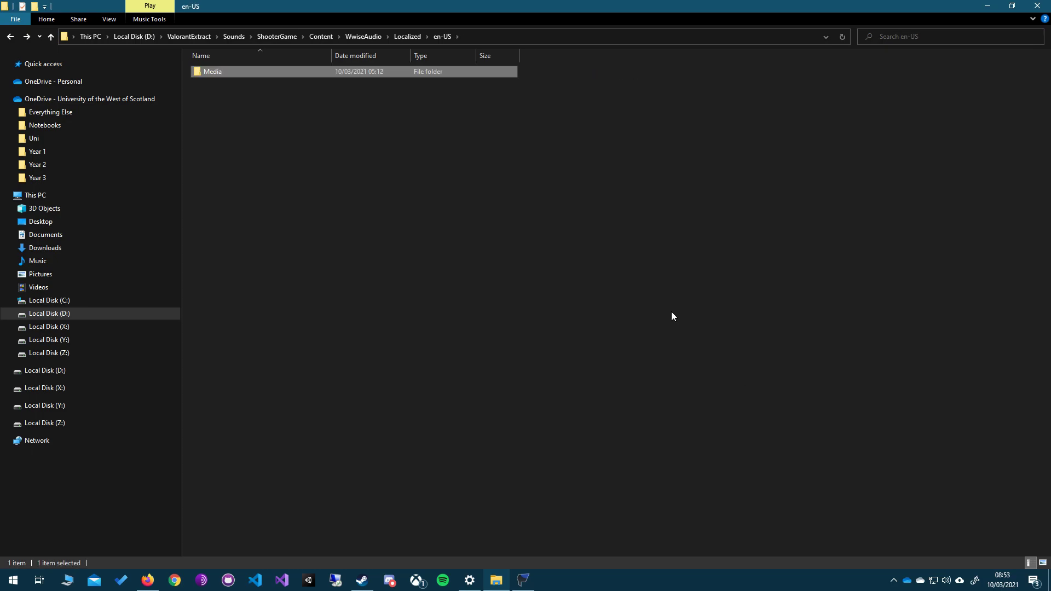
key("alt+Left")
key("alt+Left")
key("alt+Left")
left_click(268, 72)
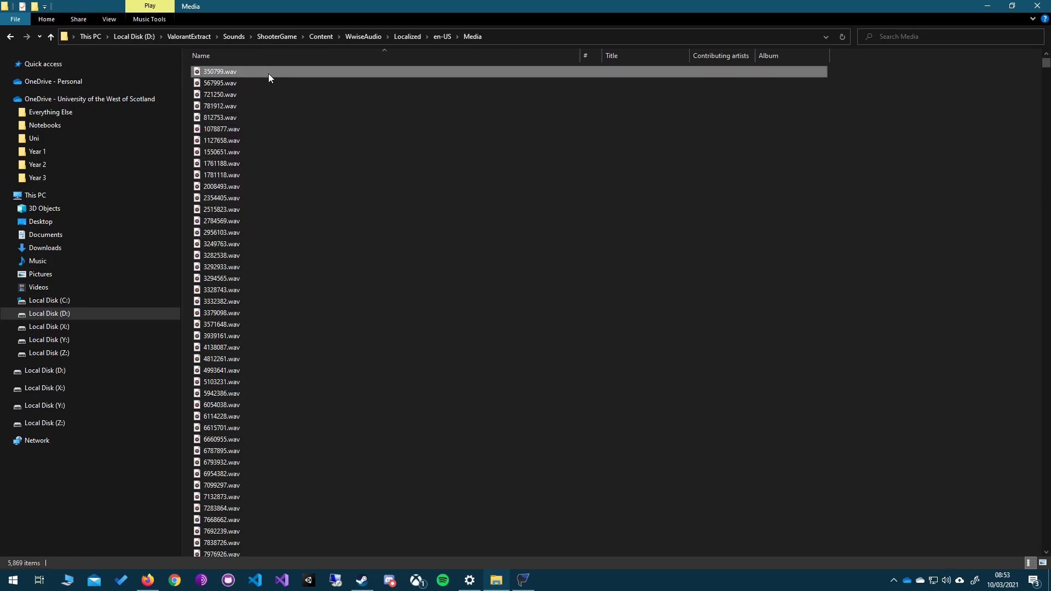
scroll(272, 189, "down", 5)
scroll(272, 192, "down", 15)
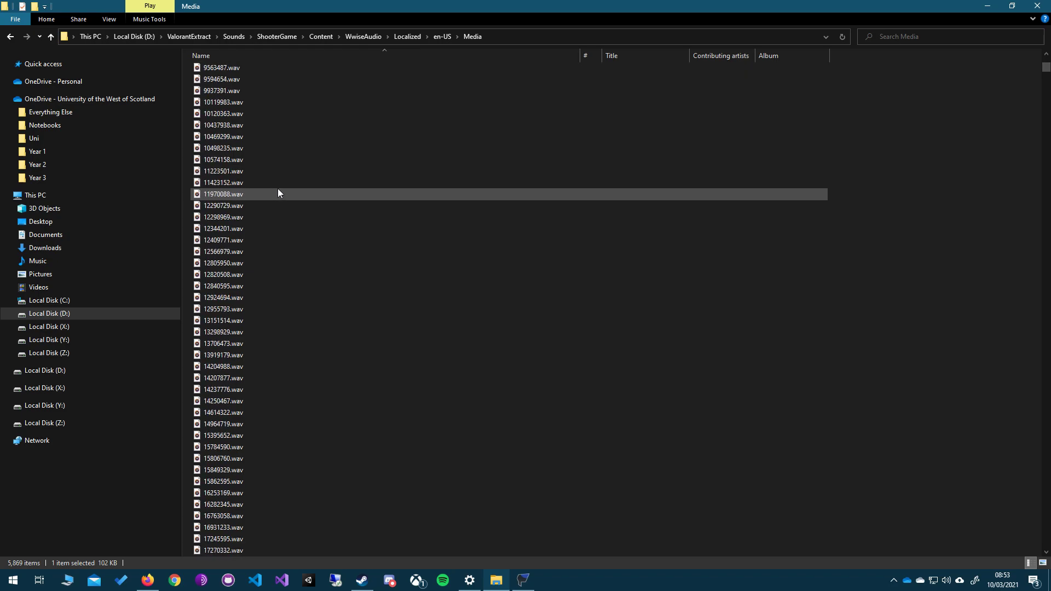
left_click_drag(1047, 74, 1037, 166)
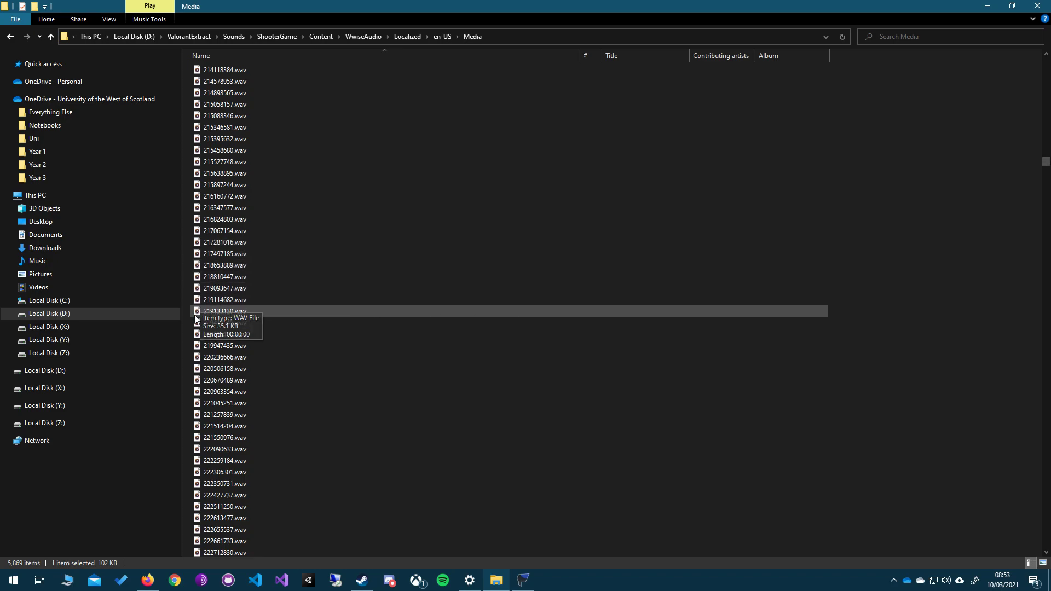
Step: Play 219419545.wav, close the music player and reselect the file without changing its name
double_click(235, 323)
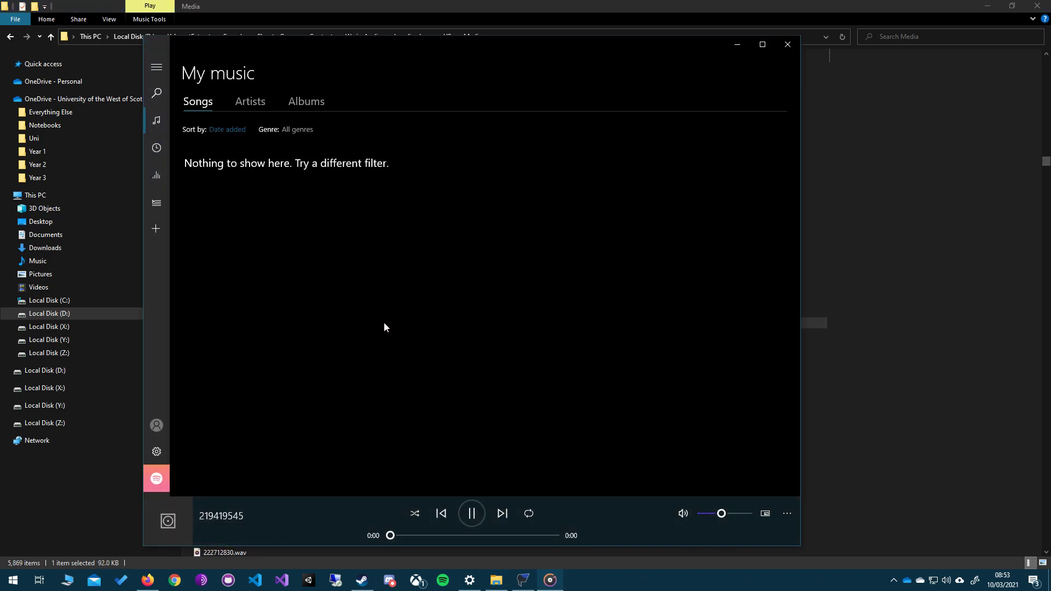
left_click(793, 44)
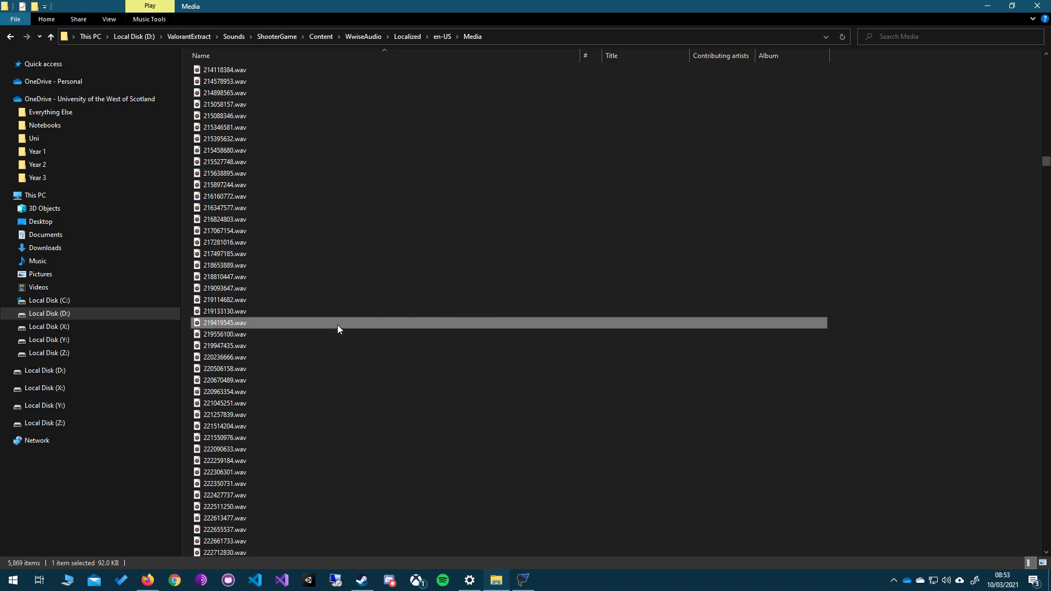
left_click(337, 324)
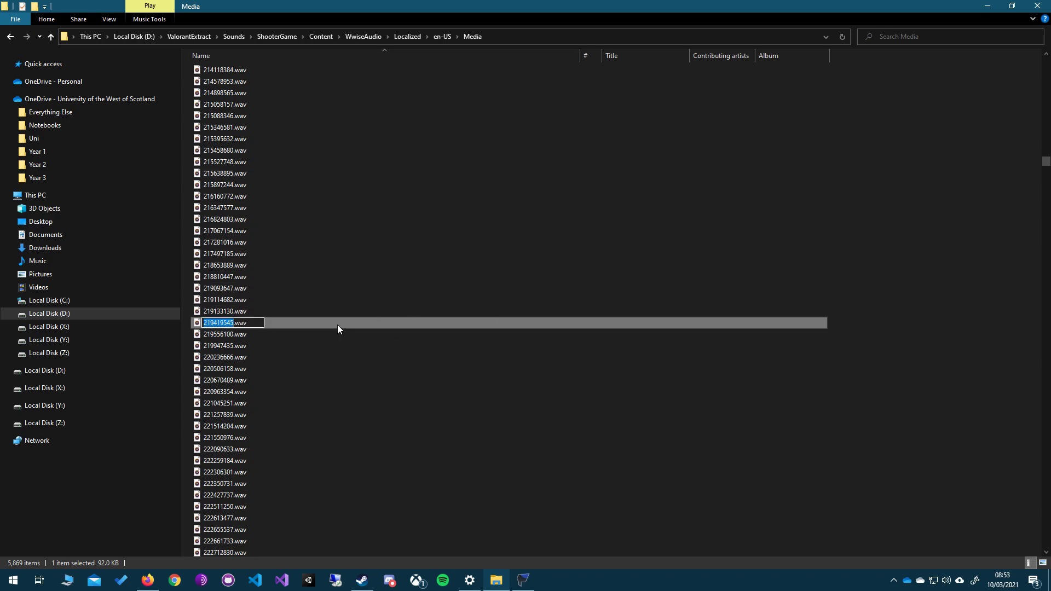
left_click(408, 294)
left_click(371, 319)
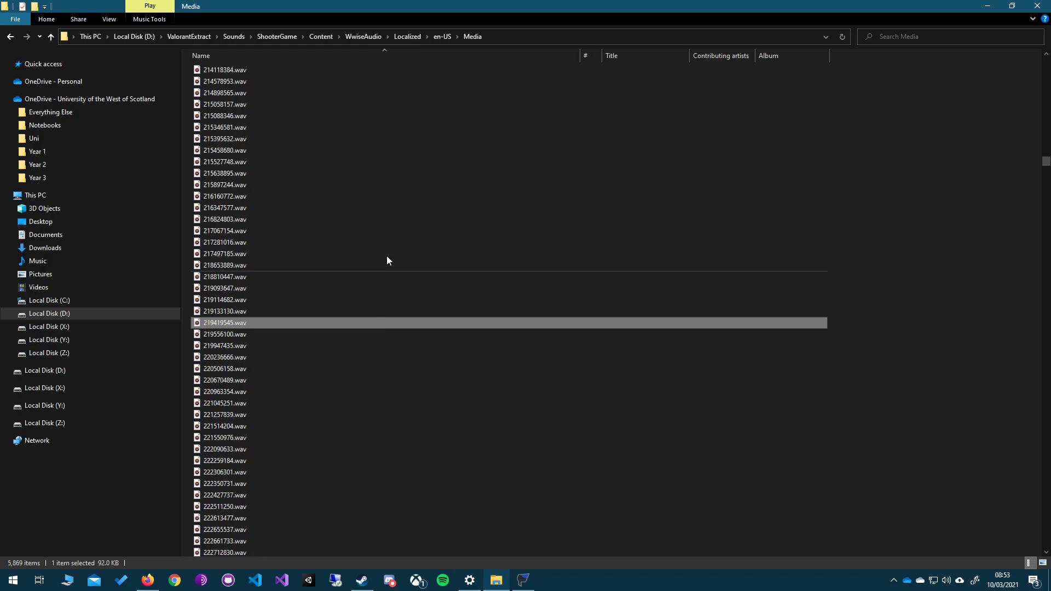
Step: Go back up from the Media folder to the ValorantExtract folder and clear the selection
key("alt+Up")
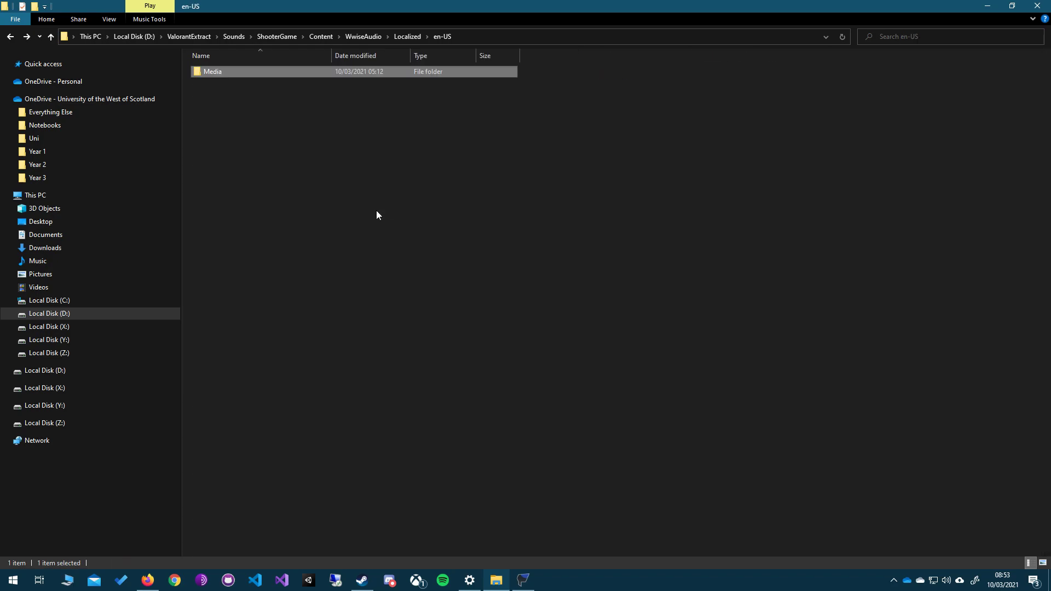
key("alt+Up")
key("alt+Up")
key("alt+Up")
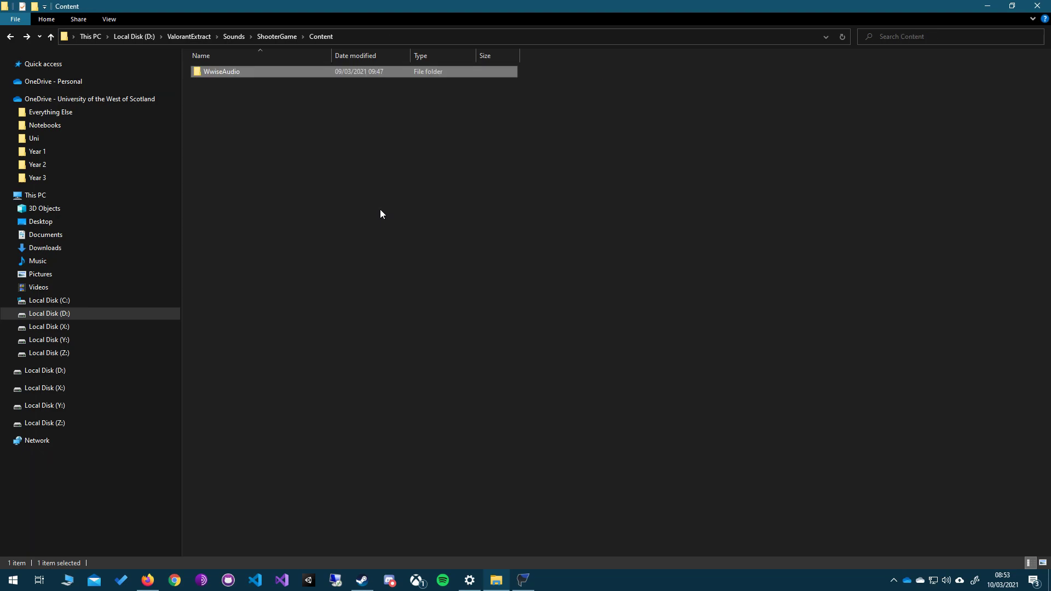
key("alt+Up")
key("alt+Up")
key("alt+Up")
key("alt+Up")
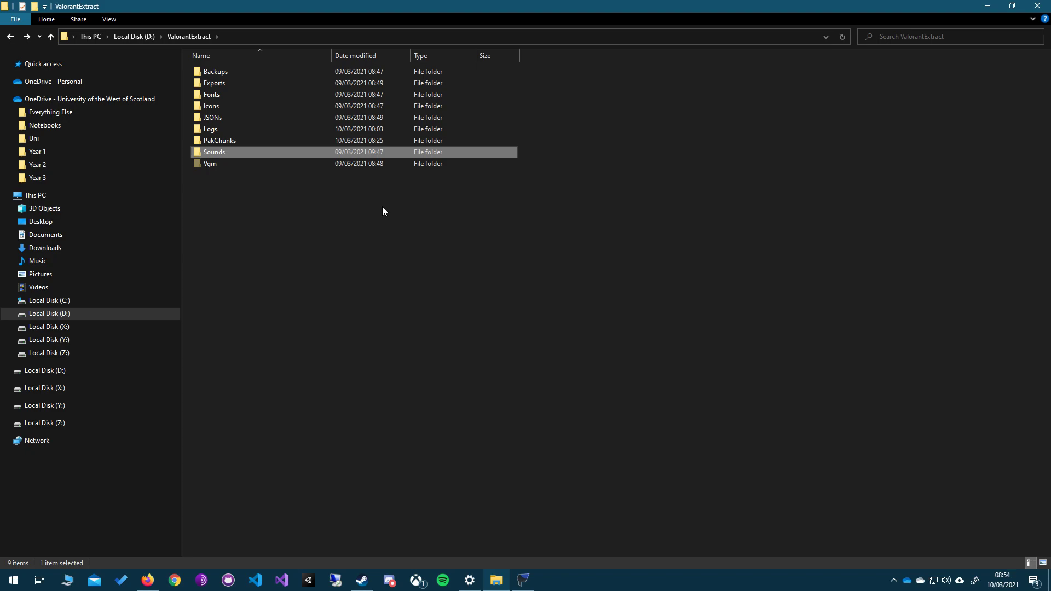
left_click(376, 200)
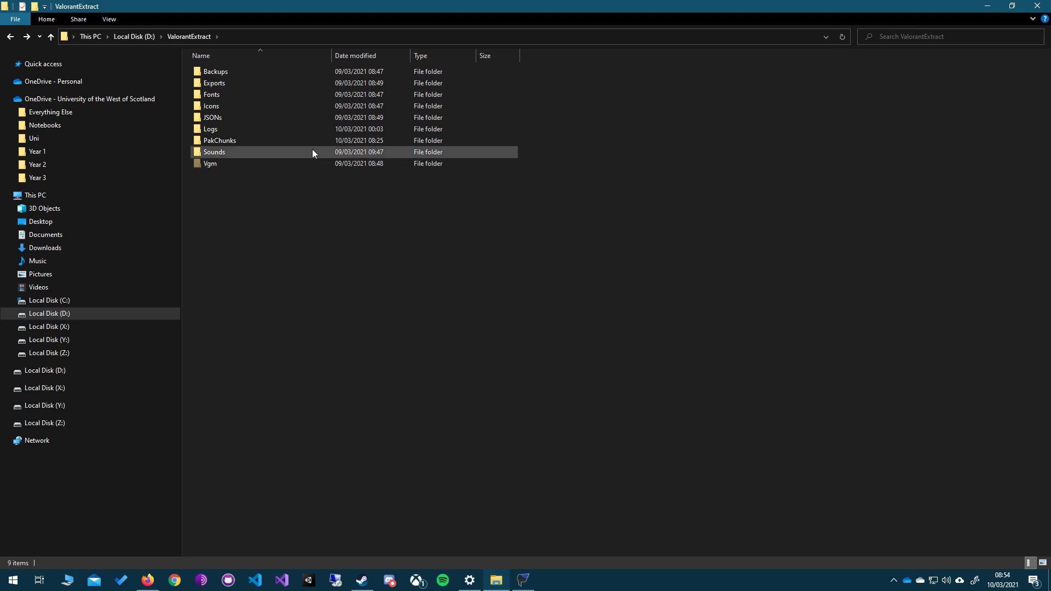
Step: Open the VO_Announcer folder under JSONs > ShooterGame > Content > WwiseAudio > Localized > en-US > Events and widen its Name column
double_click(297, 117)
double_click(290, 73)
double_click(290, 73)
double_click(291, 73)
double_click(291, 74)
double_click(291, 73)
double_click(291, 73)
double_click(291, 73)
double_click(291, 73)
double_click(291, 74)
left_click_drag(332, 55, 443, 126)
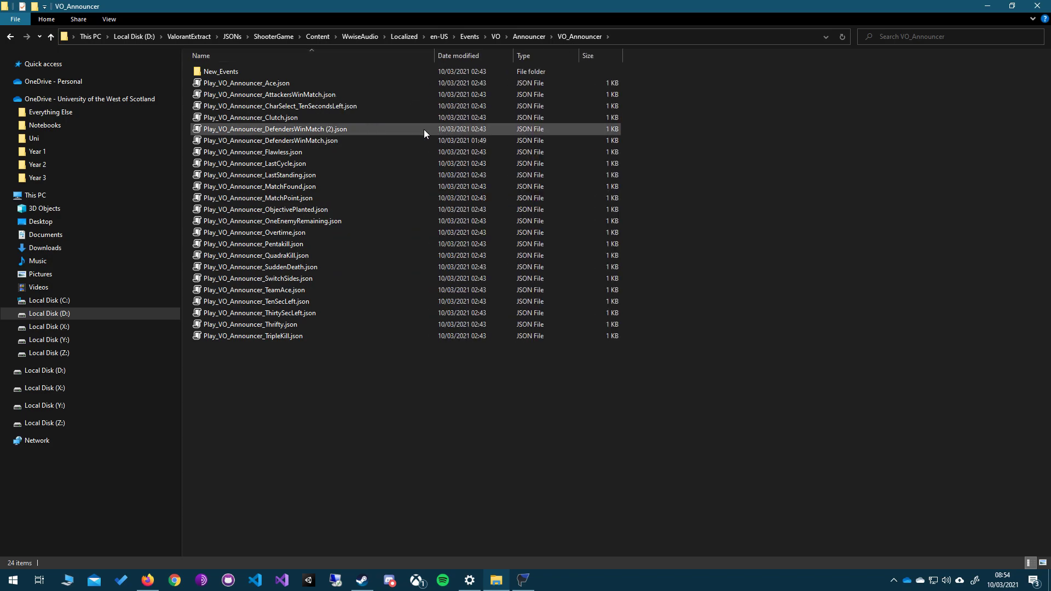
Step: Open Play_VO_Announcer_Clutch.json in Notepad++
left_click(280, 117)
right_click(278, 118)
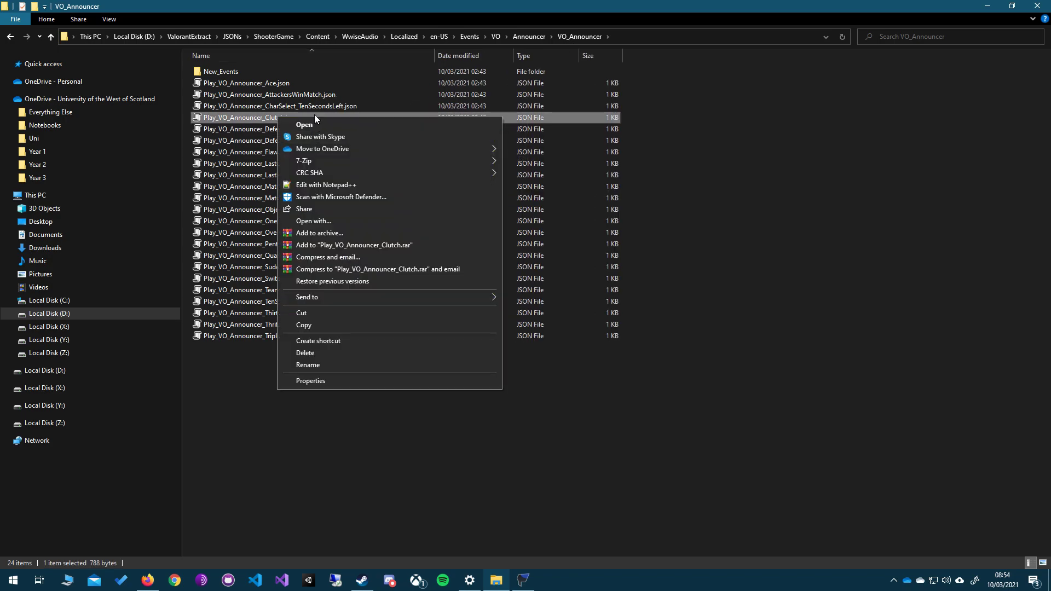
left_click(346, 189)
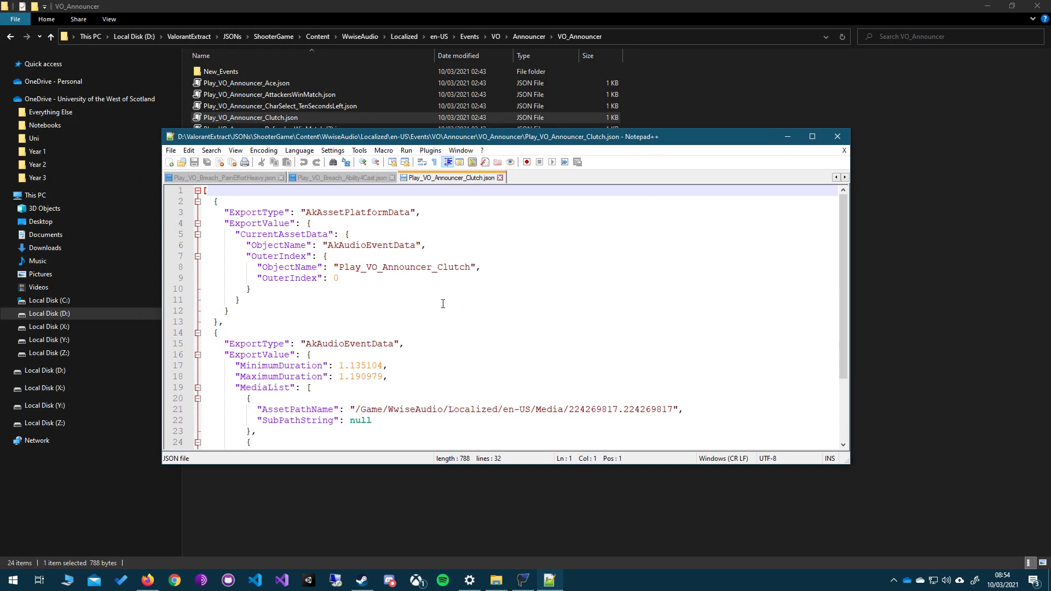
Step: Examine the JSON's ObjectName value and the media IDs in the MediaList asset paths, highlighting the name and first ID
left_click_drag(342, 272, 477, 273)
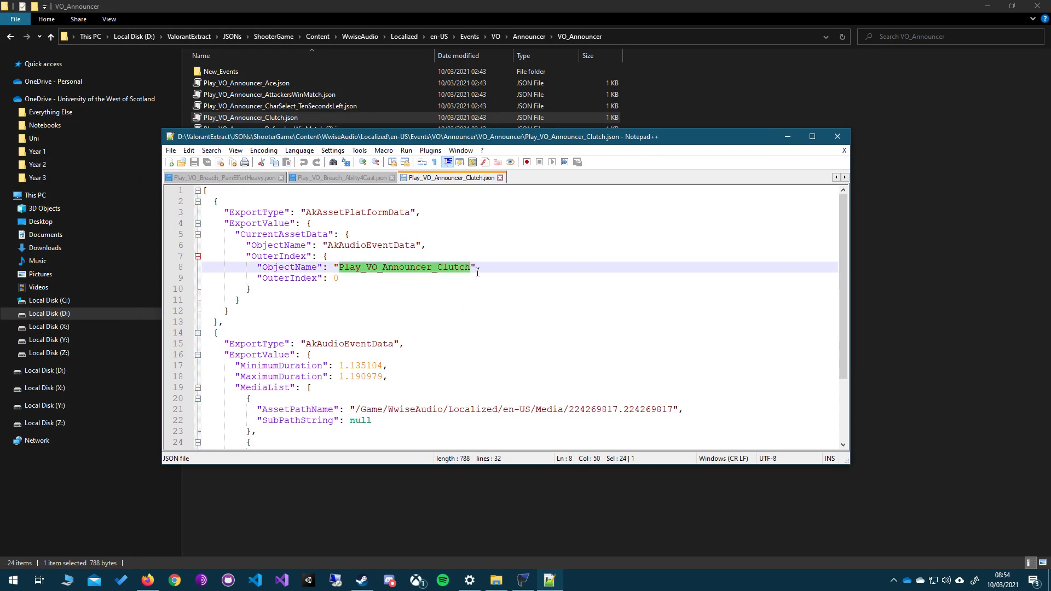
scroll(522, 338, "down", 2)
scroll(330, 350, "down", 1)
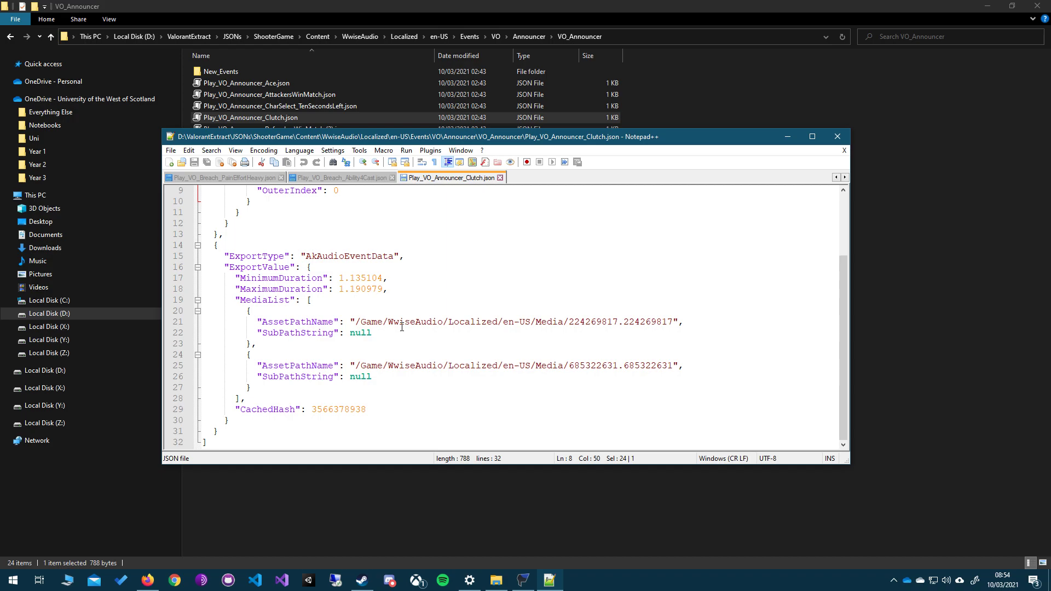
double_click(593, 329)
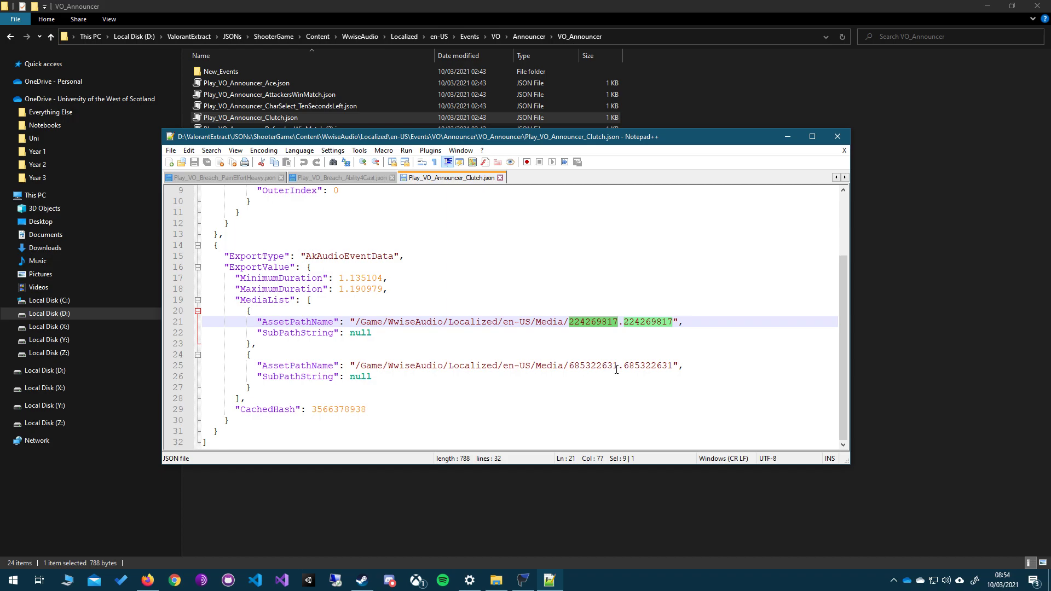
scroll(548, 306, "up", 3)
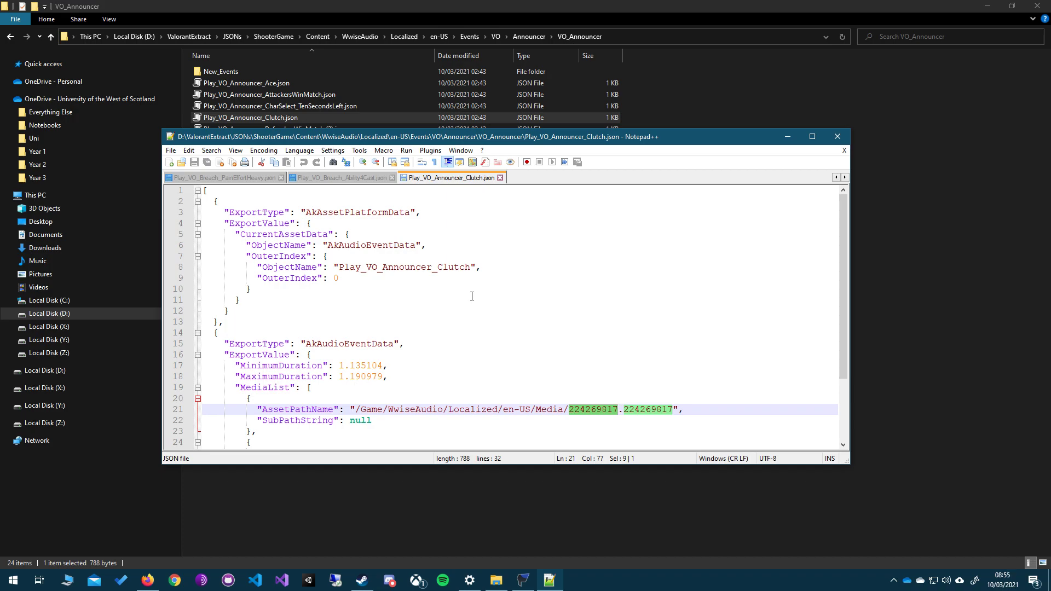
Step: Return to the ValorantExtract folder in File Explorer, then switch to FModel and maximize its window
left_click(686, 100)
left_click(190, 36)
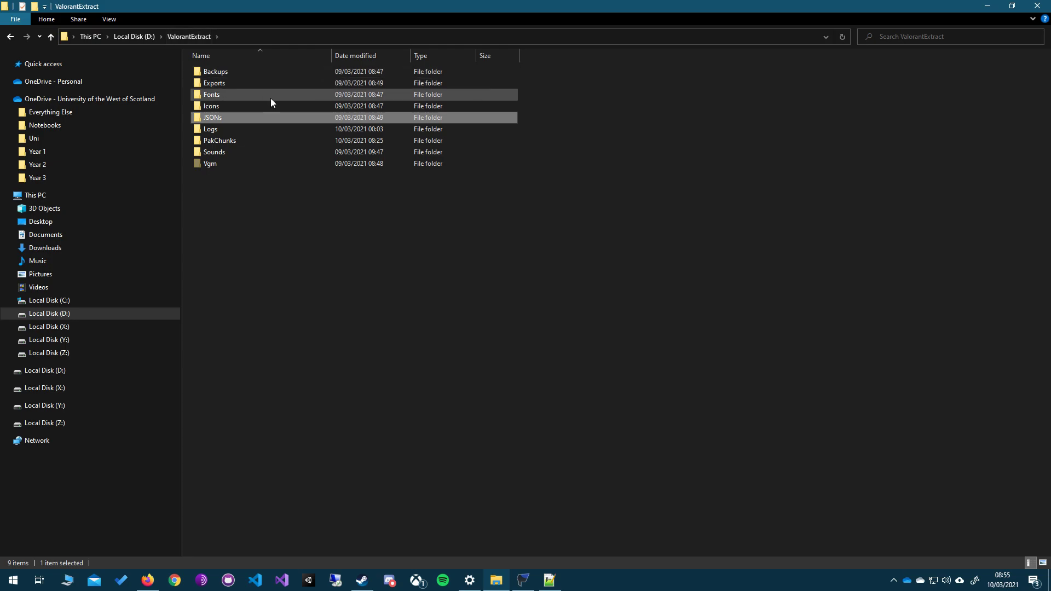
left_click(313, 248)
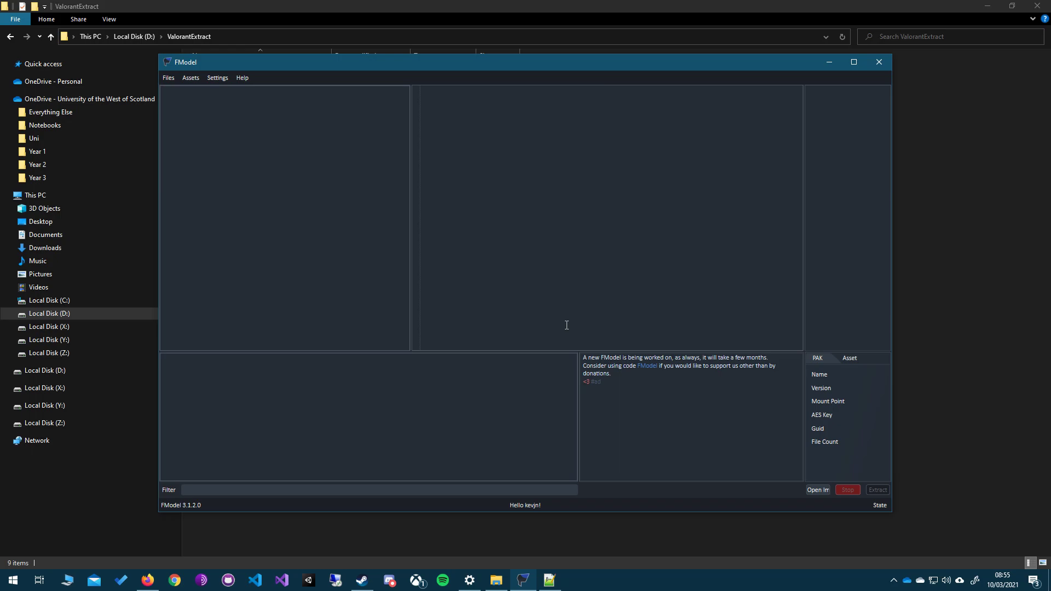
double_click(284, 61)
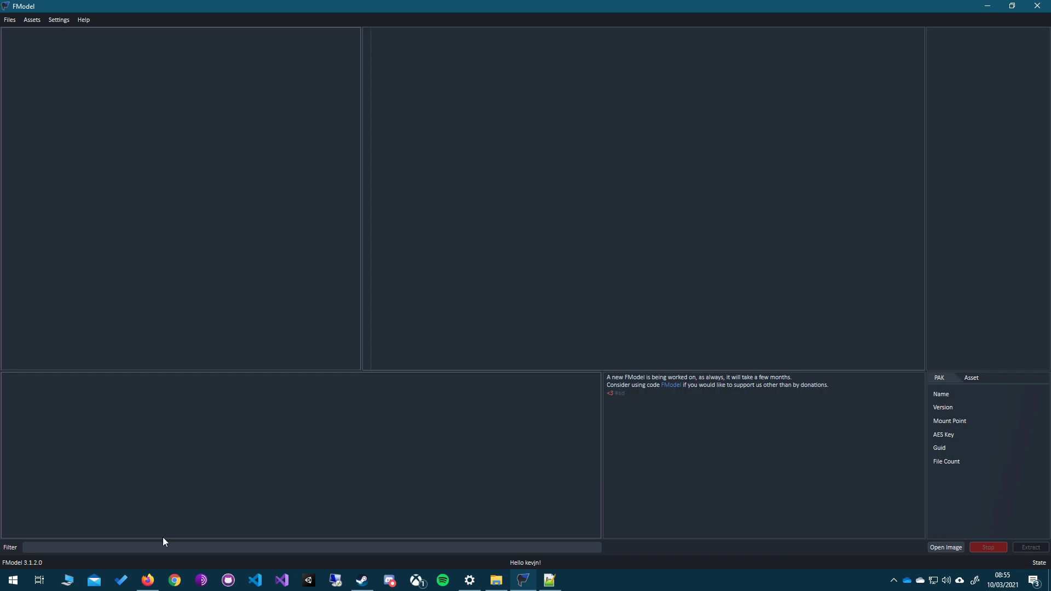
Step: Switch to Firefox, search Google for fmodel, open the FModel GitHub repository and look through its README
left_click(148, 581)
left_click(429, 257)
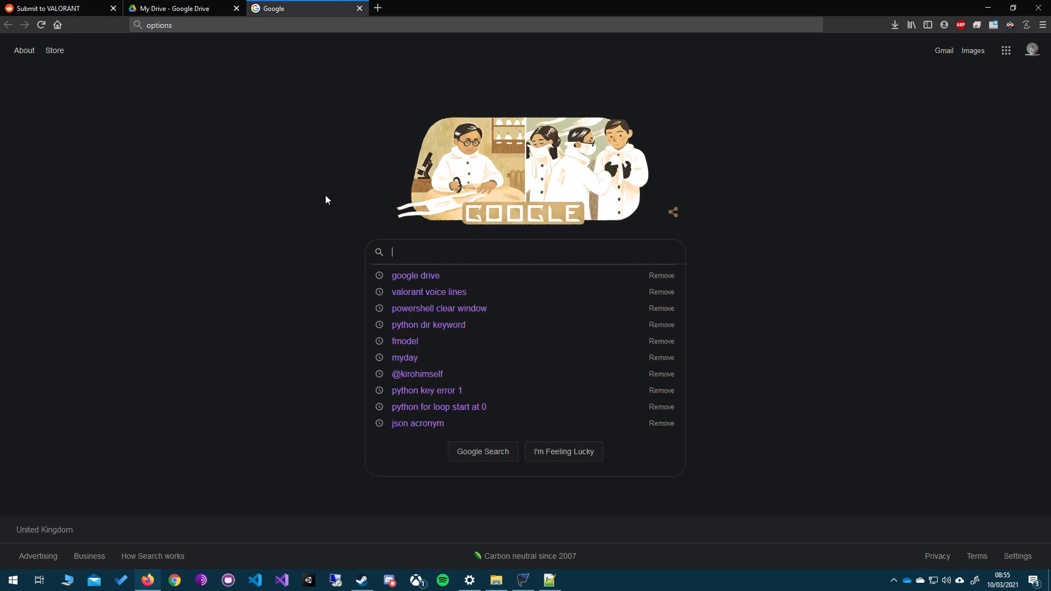
left_click(478, 344)
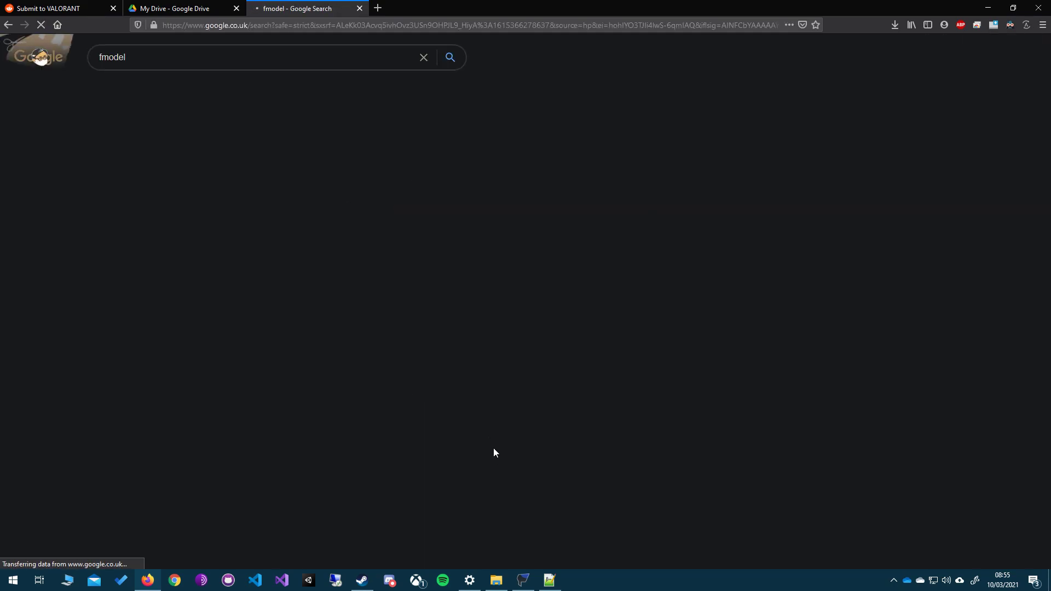
left_click(164, 157)
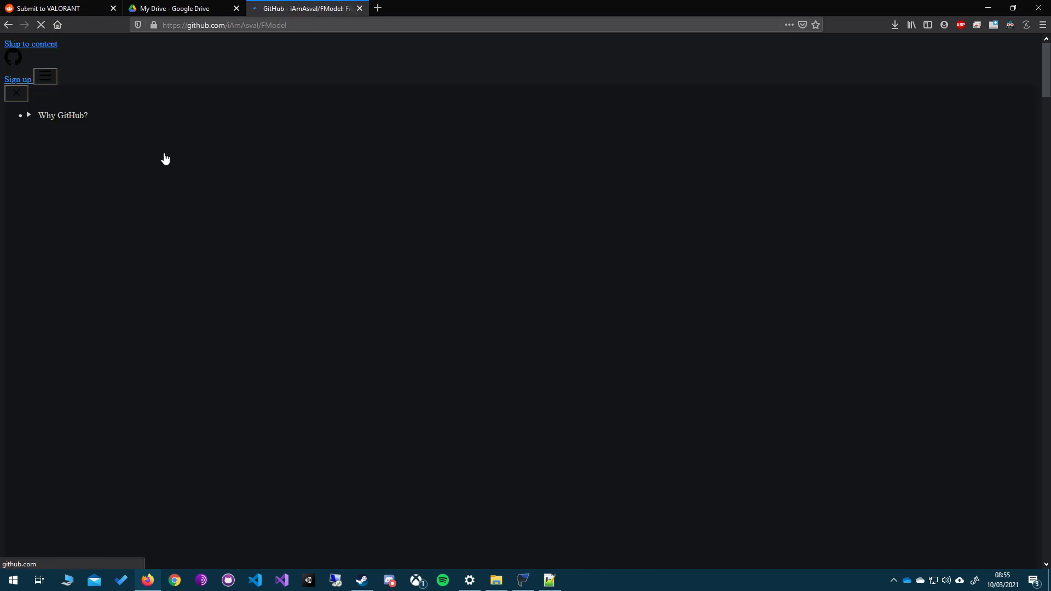
scroll(280, 177, "down", 4)
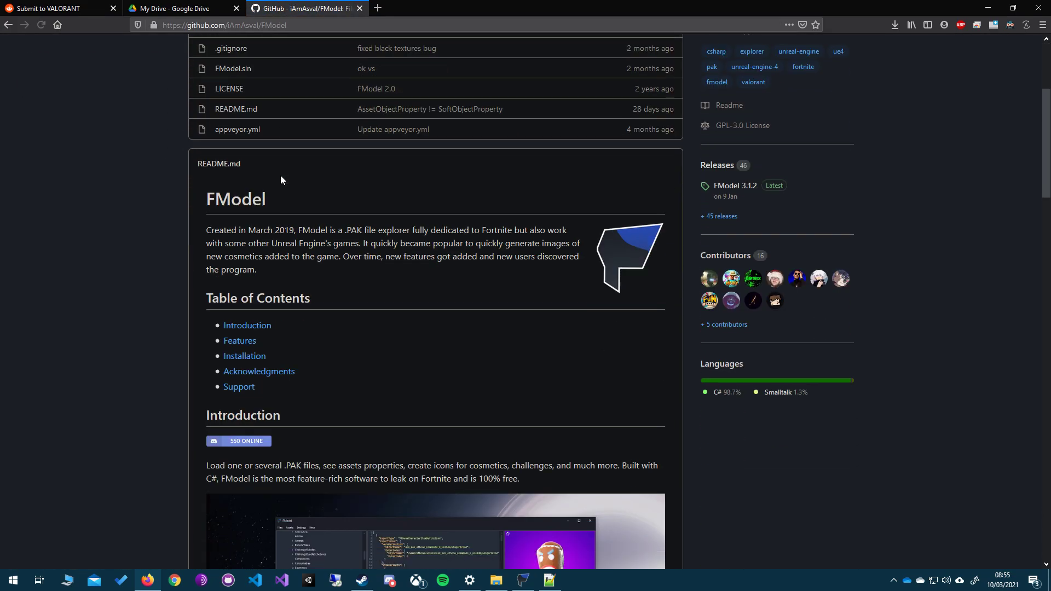
scroll(370, 189, "up", 4)
scroll(363, 195, "down", 3)
scroll(362, 199, "down", 8)
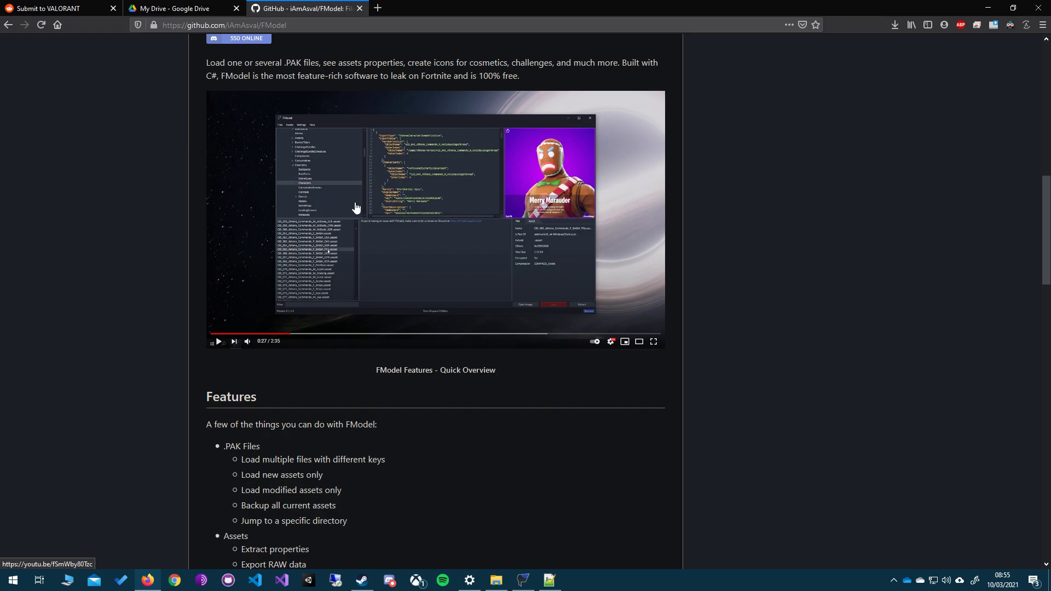
Step: Review the FModel repository's README introduction and About section, highlight the fmodel.app/discord link, and return to FModel
scroll(356, 208, "up", 10)
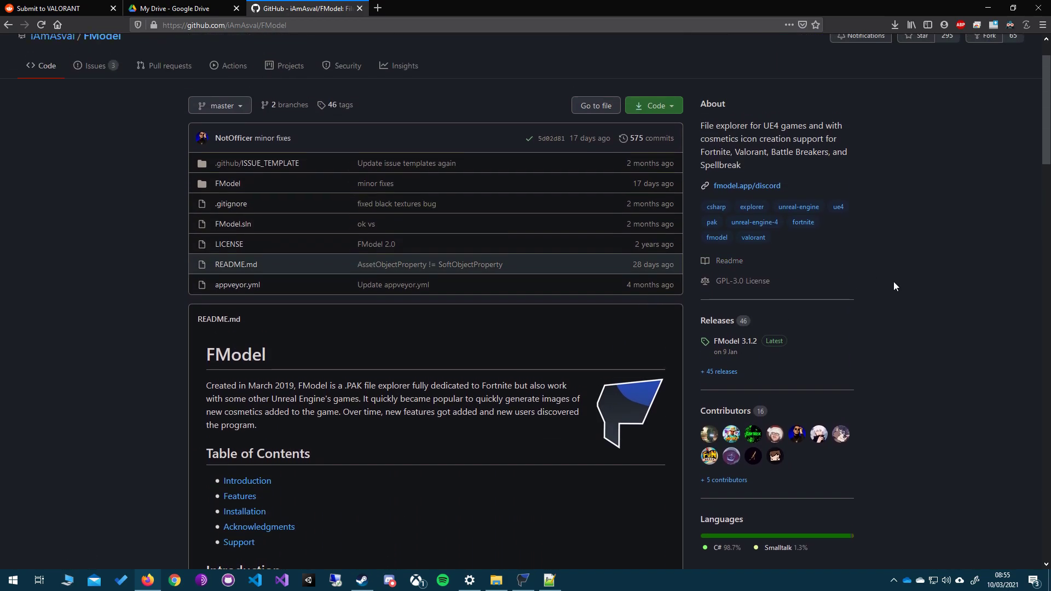
scroll(894, 286, "up", 1)
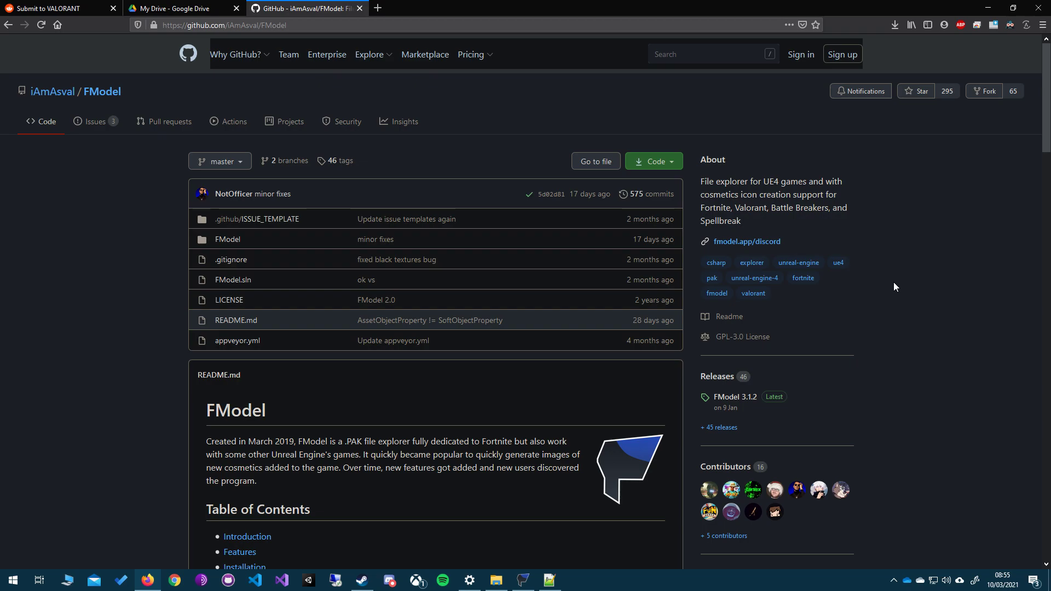
scroll(547, 274, "down", 4)
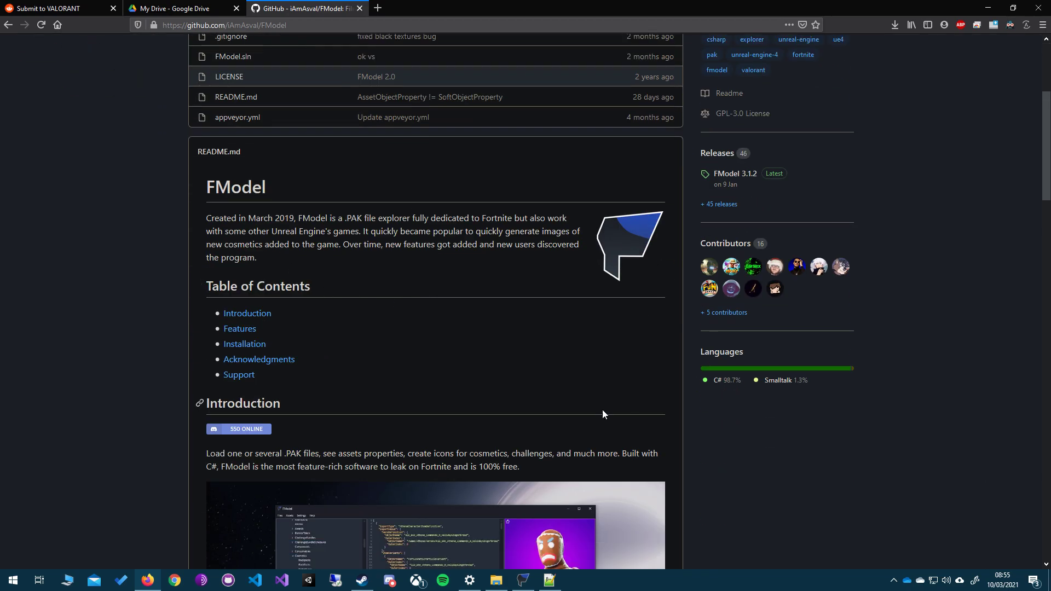
scroll(255, 300, "down", 1)
left_click_drag(217, 223, 368, 320)
left_click(378, 321)
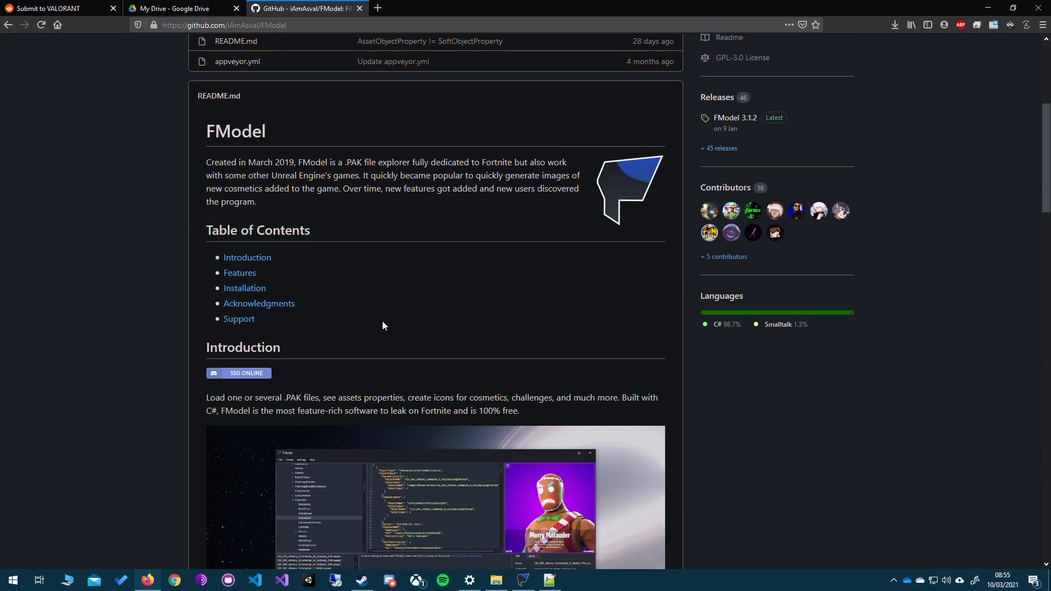
scroll(597, 331, "up", 5)
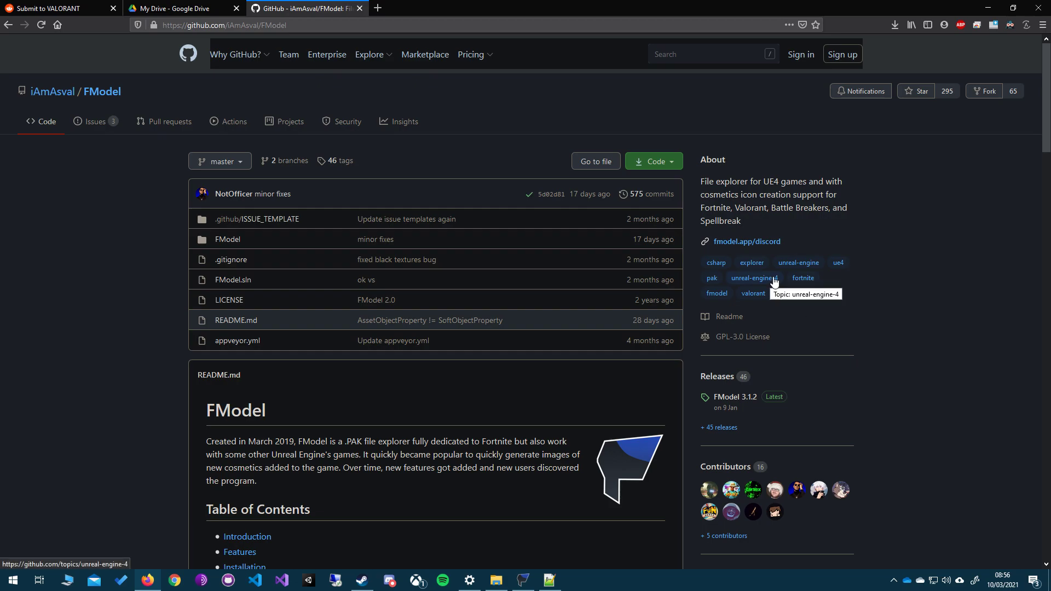
left_click_drag(784, 241, 712, 242)
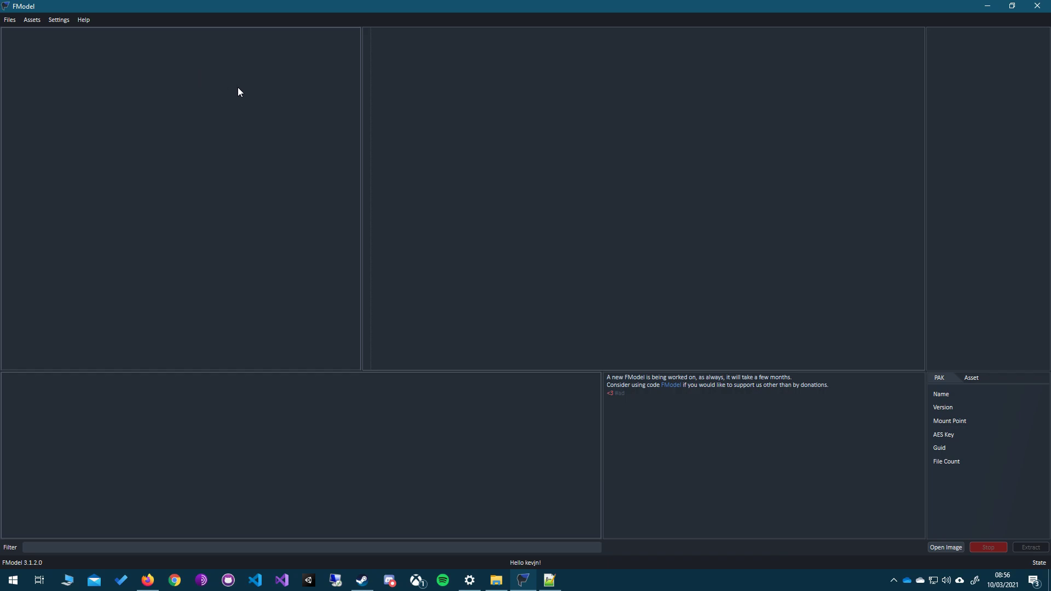
left_click(148, 580)
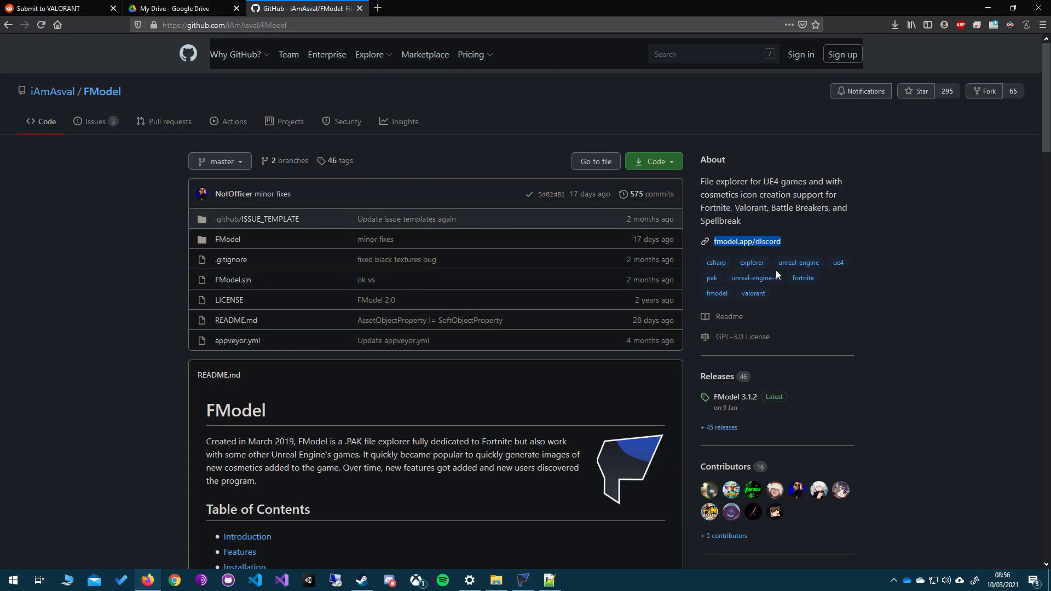
left_click(151, 582)
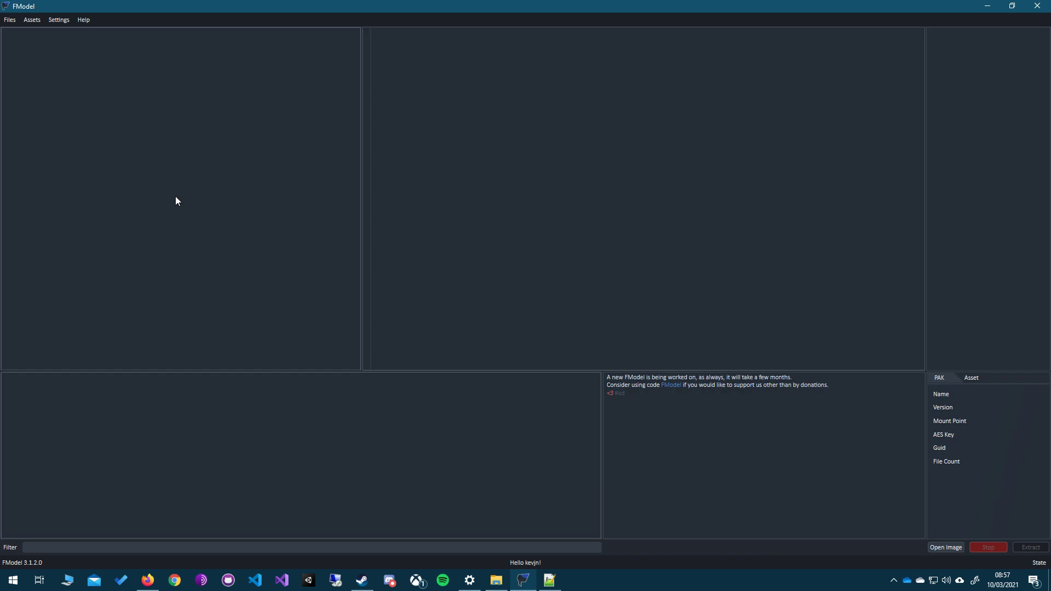
Step: Open the FModel Launcher settings, choose Valorant [LIVE] as the game and confirm
left_click(12, 22)
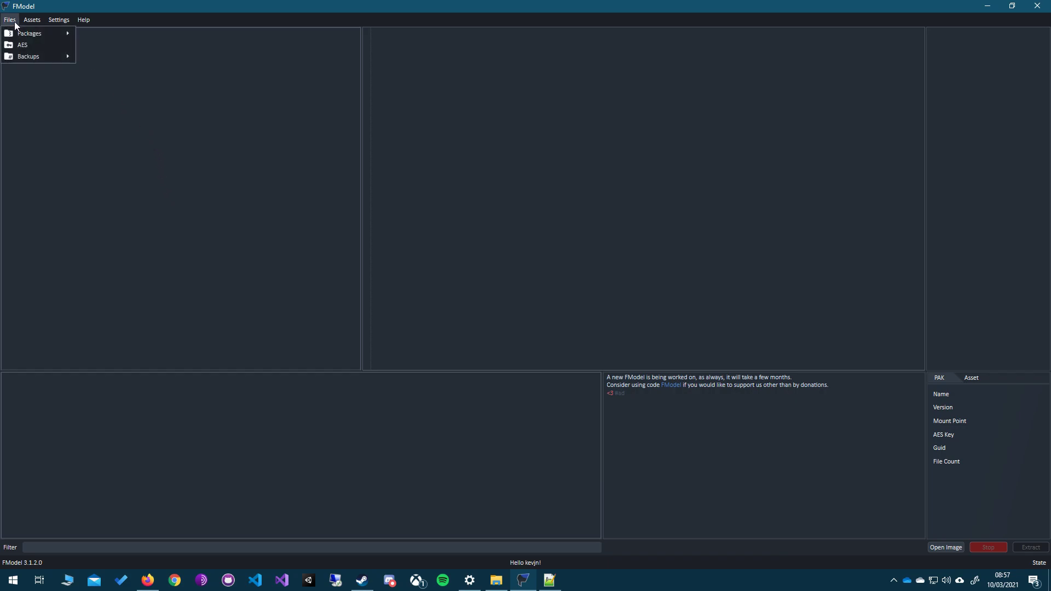
mouse_move(49, 20)
mouse_move(9, 20)
left_click(69, 82)
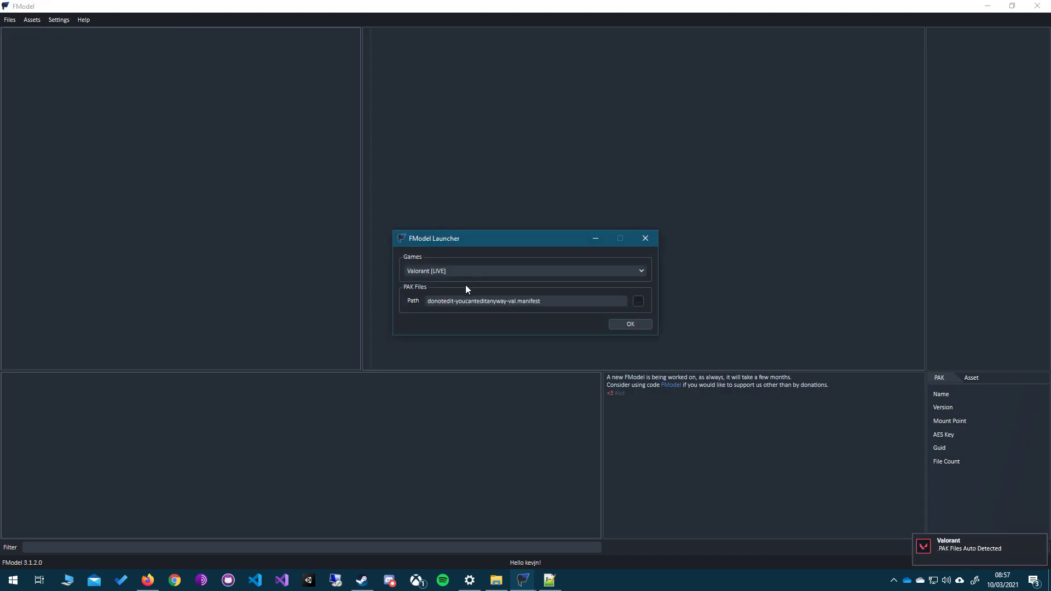
left_click(452, 273)
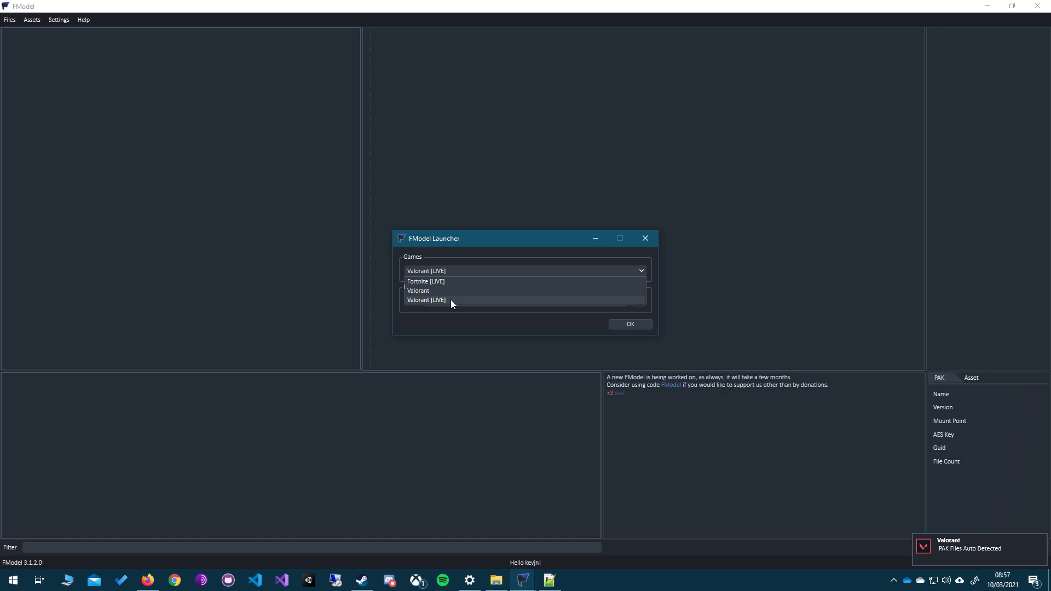
left_click(451, 300)
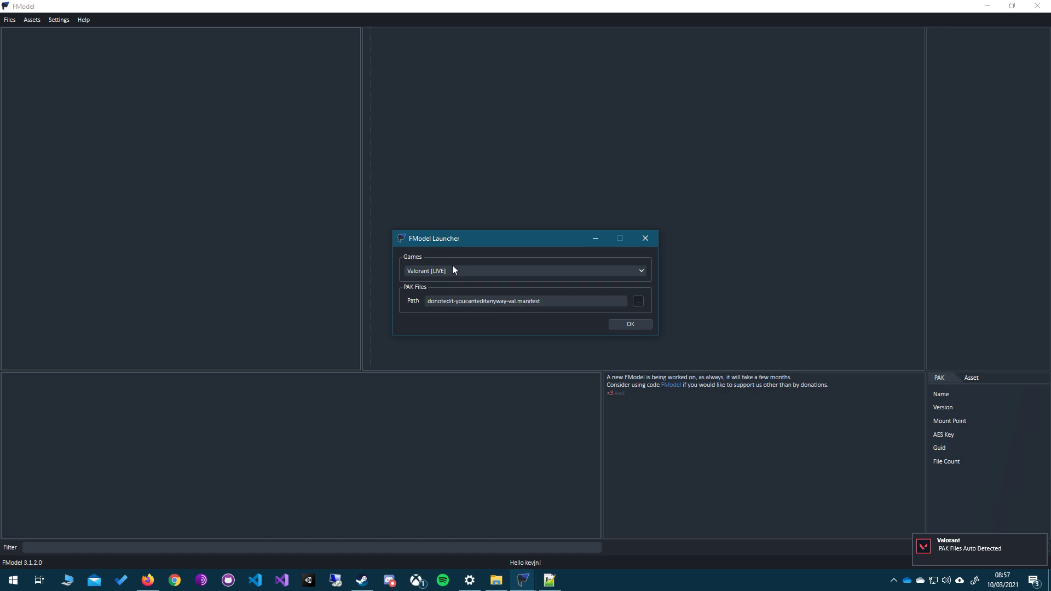
left_click(633, 327)
Step: Open the AES settings, highlight the Main PAKs static key, and close the dialog
left_click(9, 20)
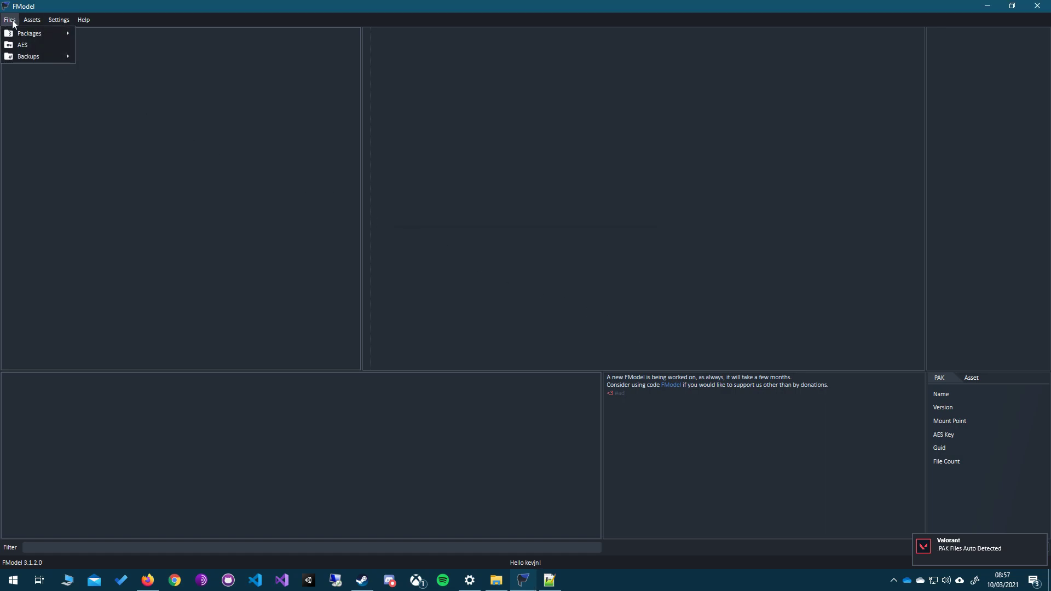
left_click(28, 45)
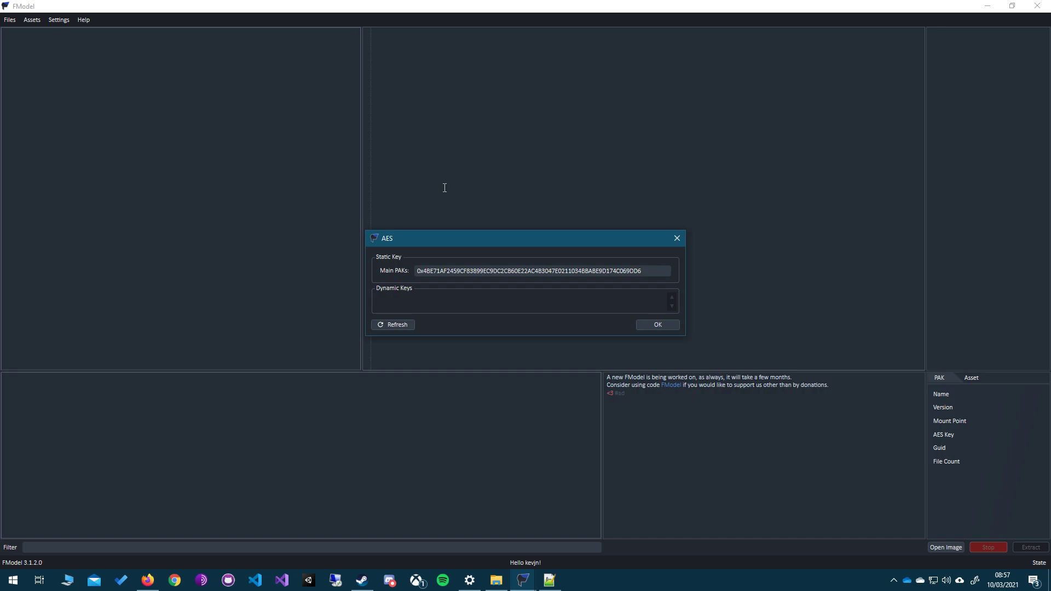
left_click_drag(666, 271, 421, 359)
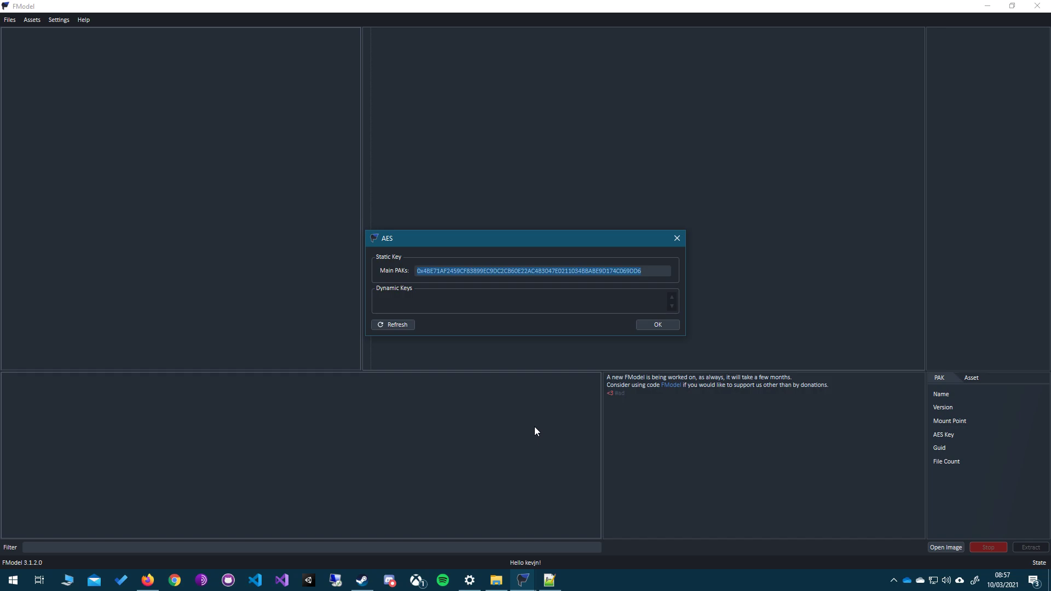
left_click(678, 238)
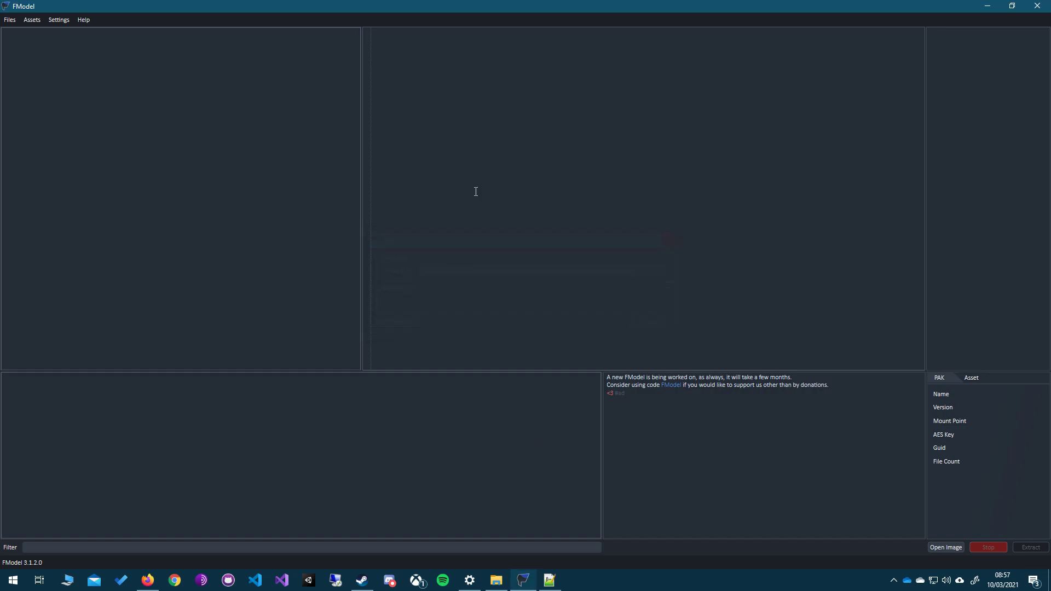
Step: Load the fr_FR_Audio-WindowsClient.pak package and expand its folder tree down to the Characters folder under VO
left_click(10, 20)
mouse_move(66, 35)
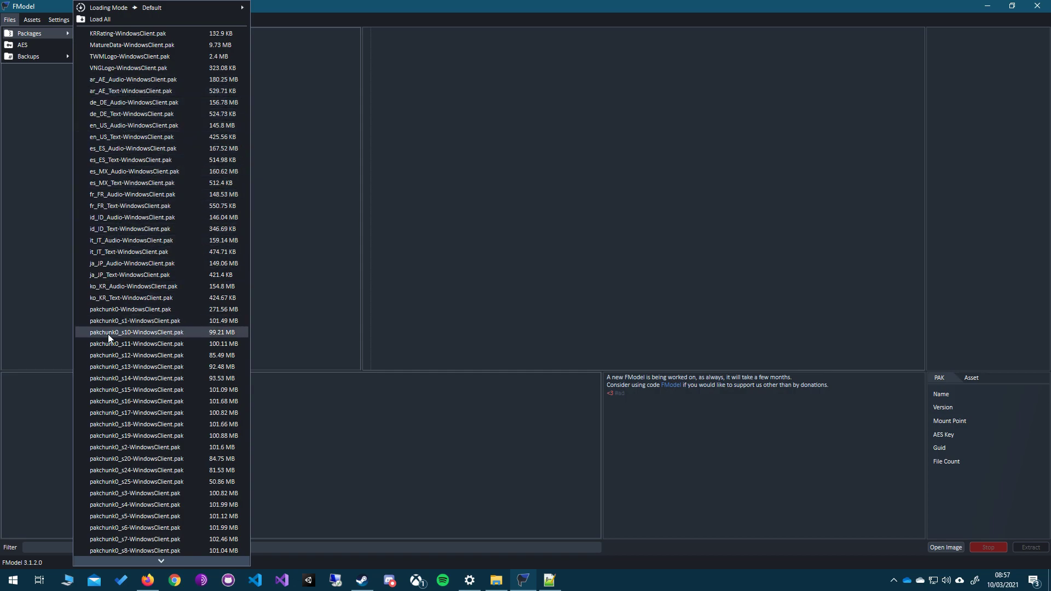
left_click(149, 195)
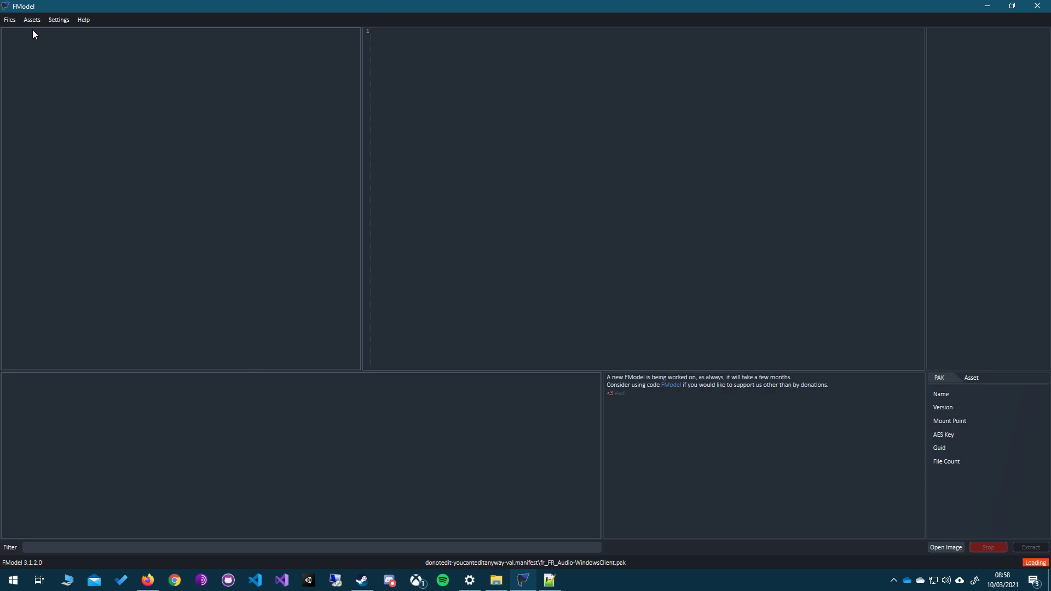
double_click(14, 35)
left_click(15, 43)
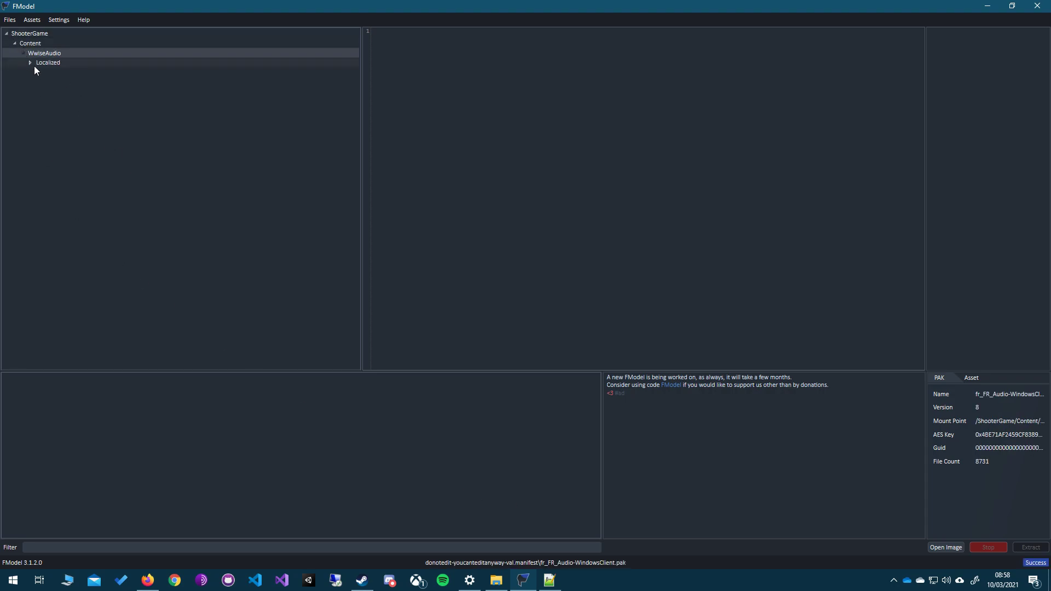
left_click(56, 91)
double_click(62, 110)
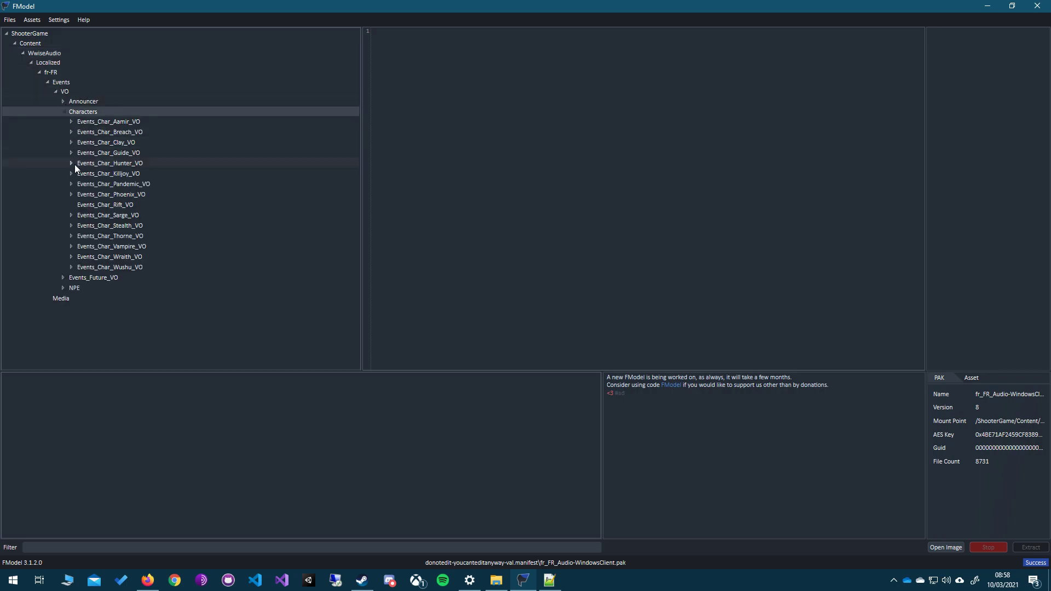
Step: Open the E02 folder under Events_Char_Killjoy_VO and look through its French voice-line event assets
left_click(71, 174)
left_click(81, 184)
scroll(140, 432, "down", 5)
scroll(139, 417, "up", 7)
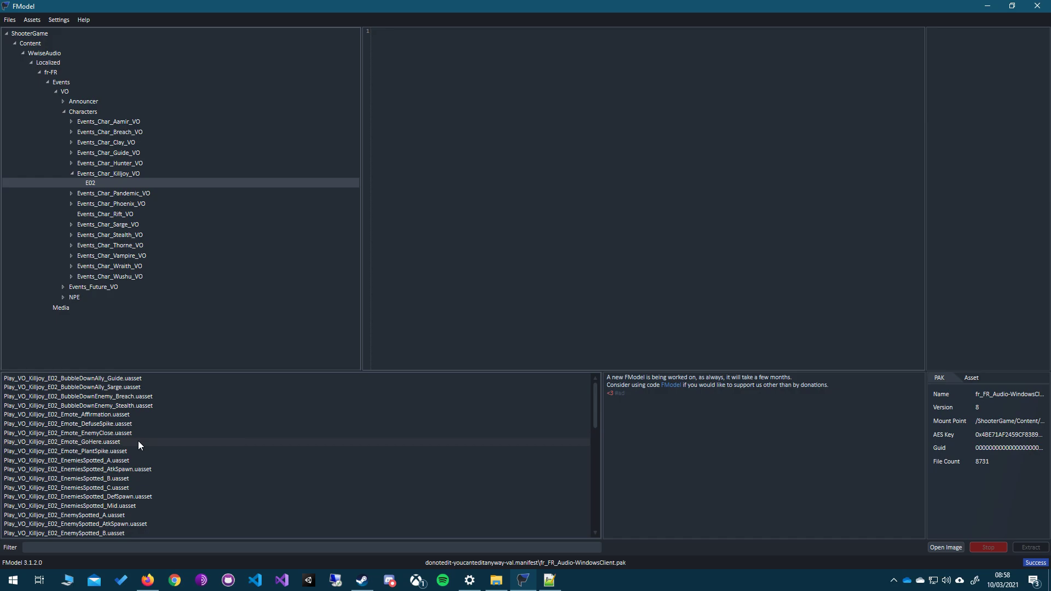
scroll(138, 444, "down", 6)
scroll(139, 439, "up", 5)
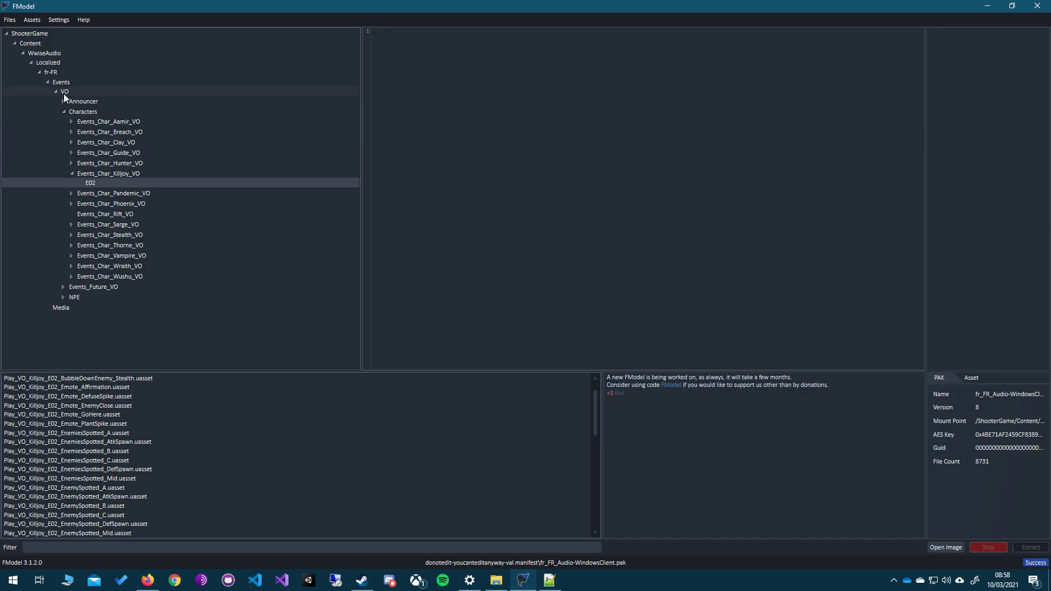
Step: Load the en_US_Audio-WindowsClient.pak package and expand its en-US folder tree down to VO
left_click(54, 72)
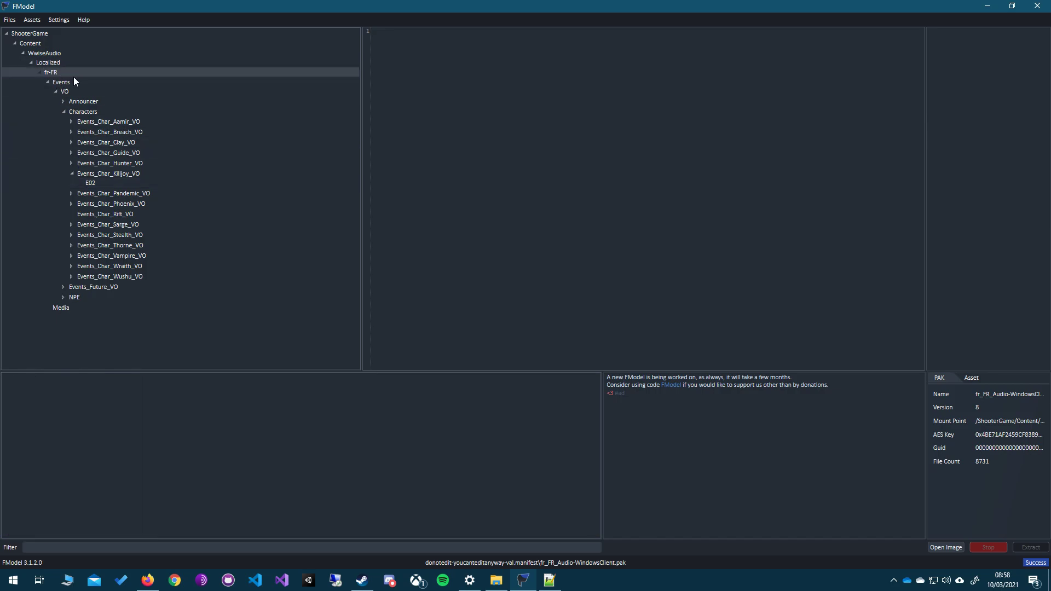
left_click(10, 20)
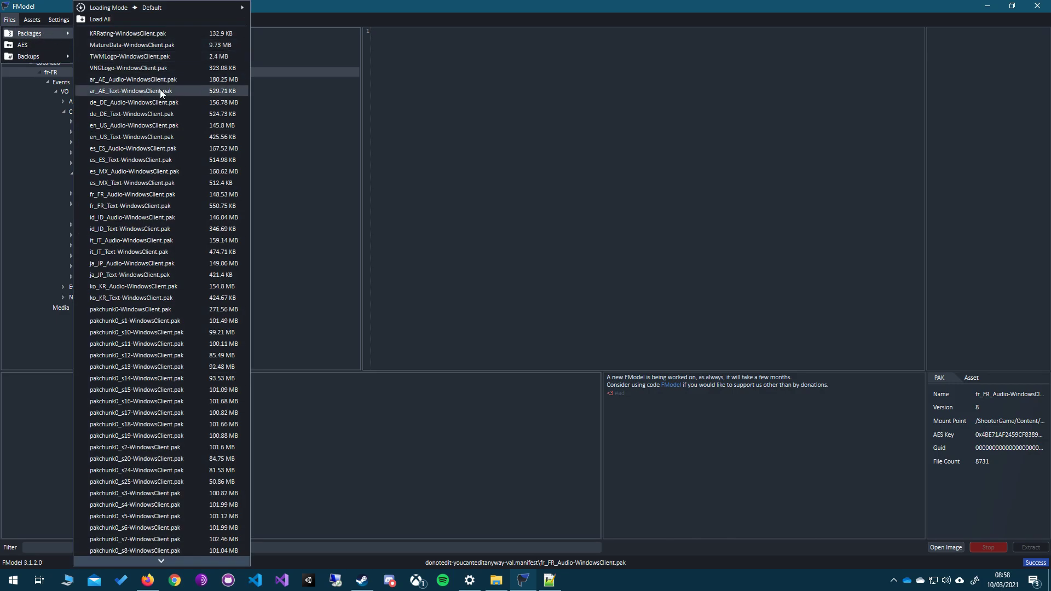
left_click(172, 127)
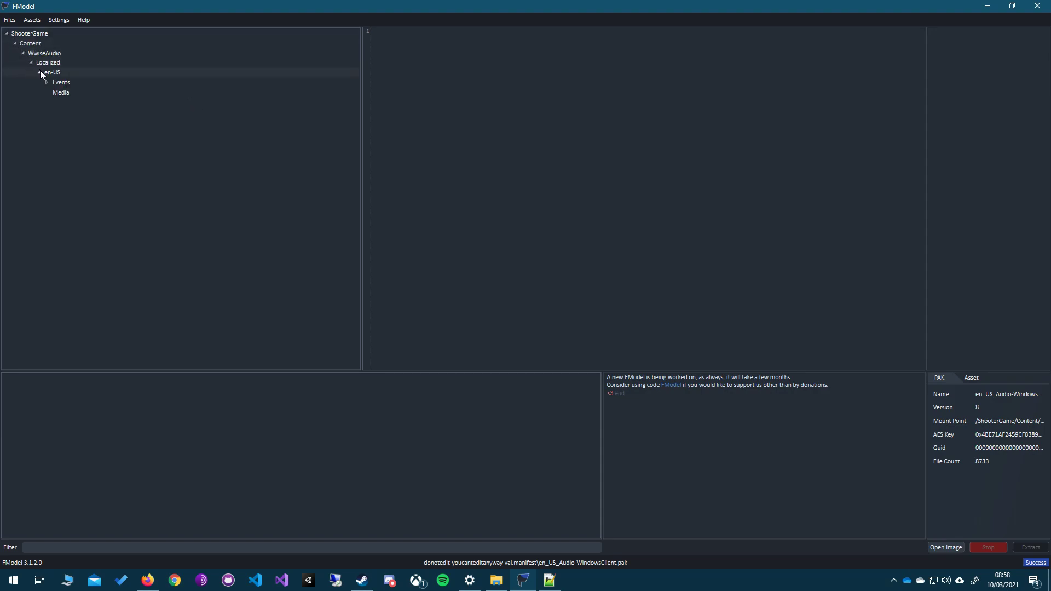
left_click(55, 92)
Step: Open the en-US Media folder, and copy media ID 224269817 from the first AssetPathName of Play_VO_Announcer_Clutch.json in Notepad++
left_click(550, 581)
double_click(591, 414)
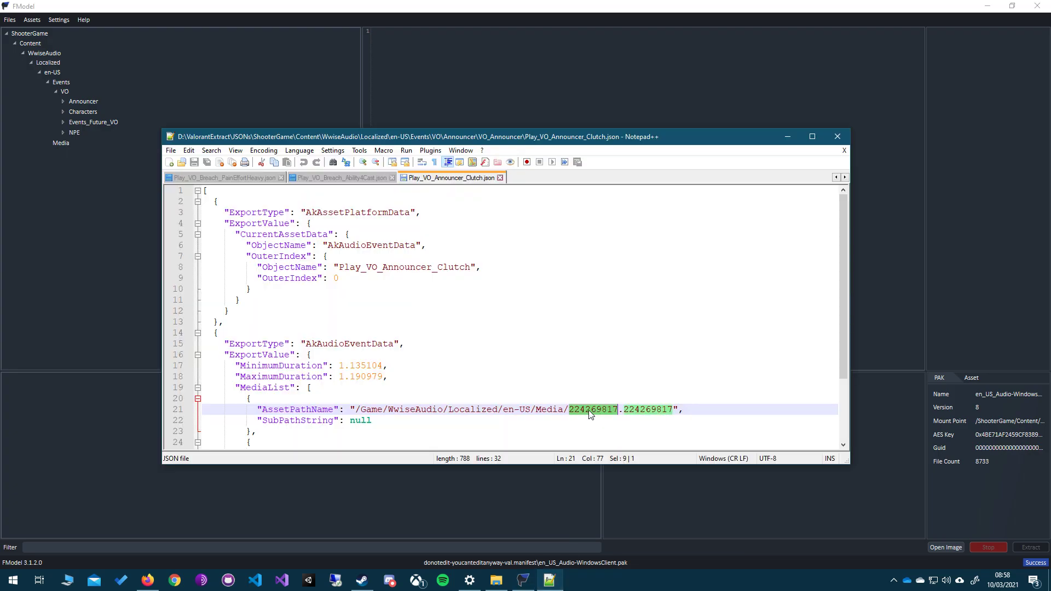
left_click(74, 147)
left_click(550, 580)
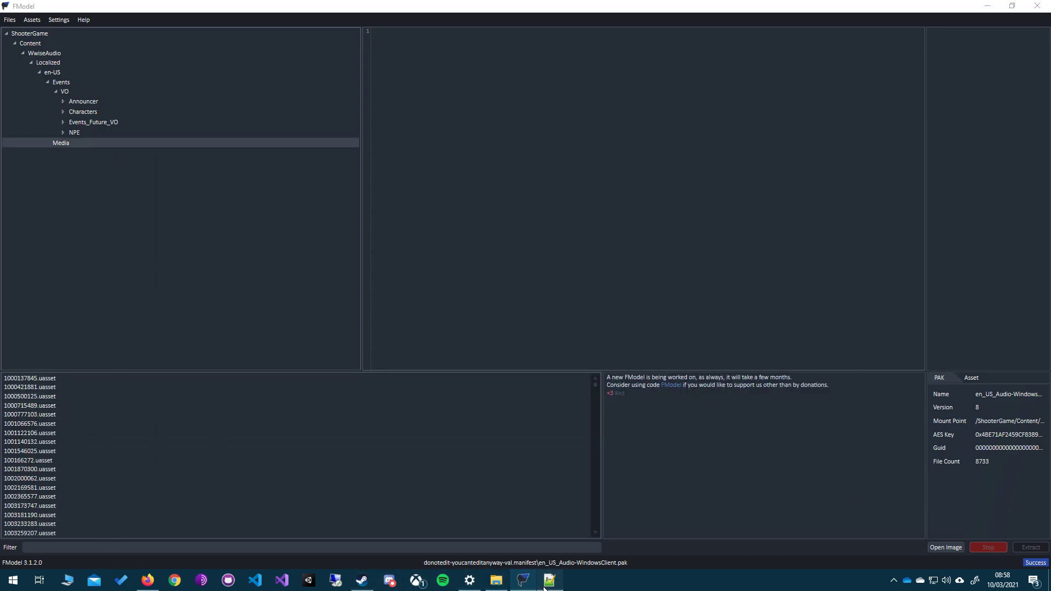
double_click(602, 414)
key("ctrl+c")
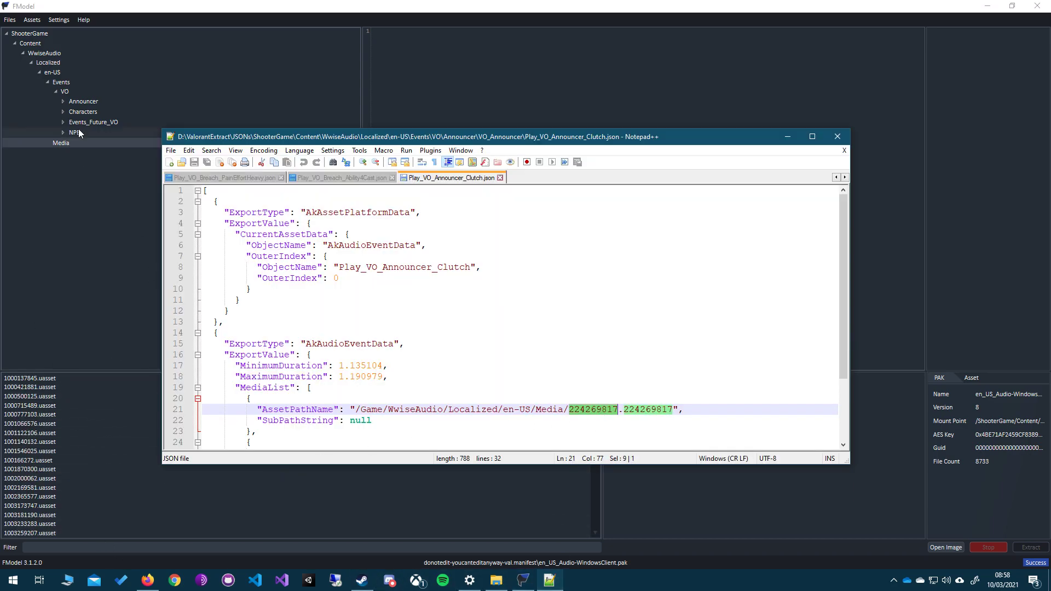
Step: Back in FModel, browse the Announcer folder's New_Events and VO_Announcer_General subfolders, checking the Clutch JSON's path in Notepad++
left_click(63, 101)
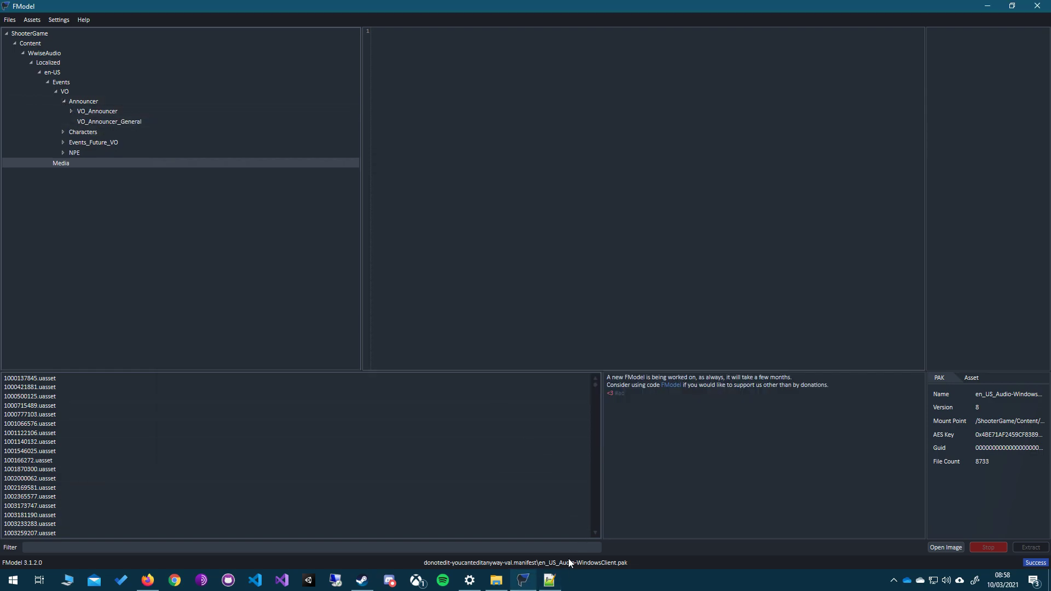
left_click(550, 581)
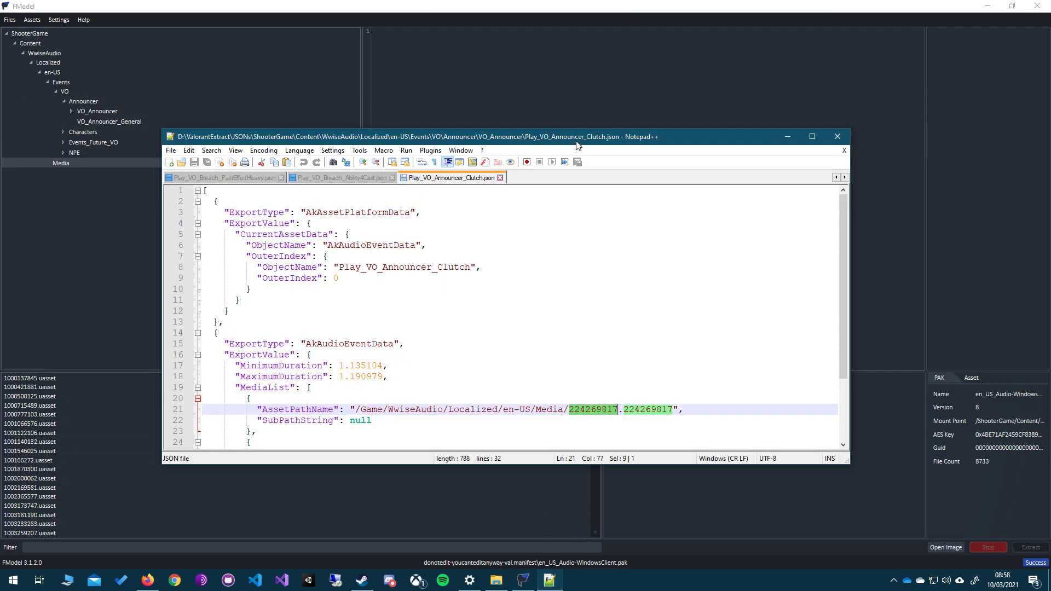
left_click(72, 111)
left_click(82, 117)
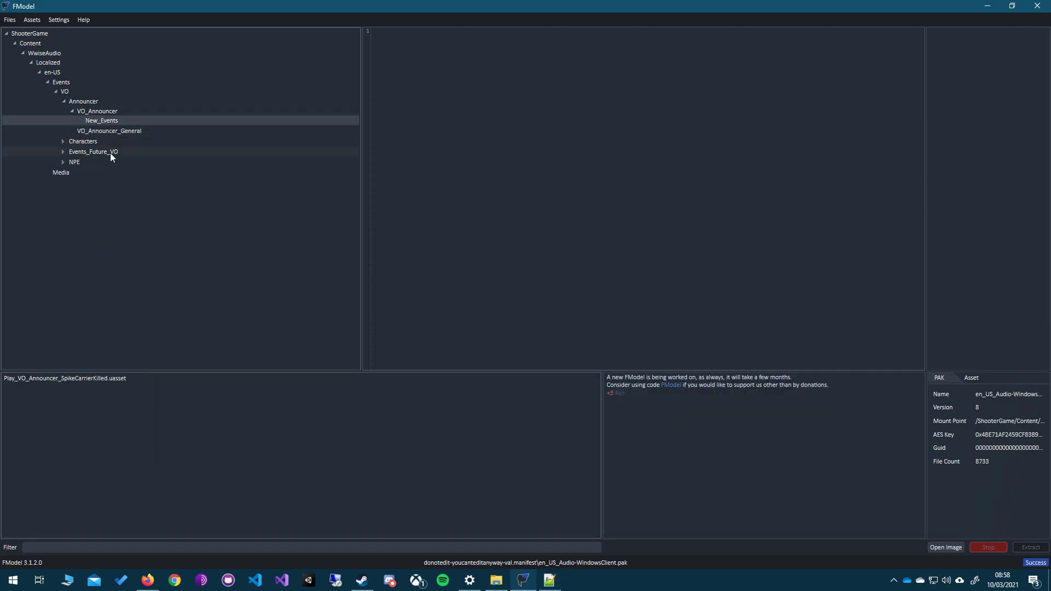
left_click(86, 101)
left_click(98, 130)
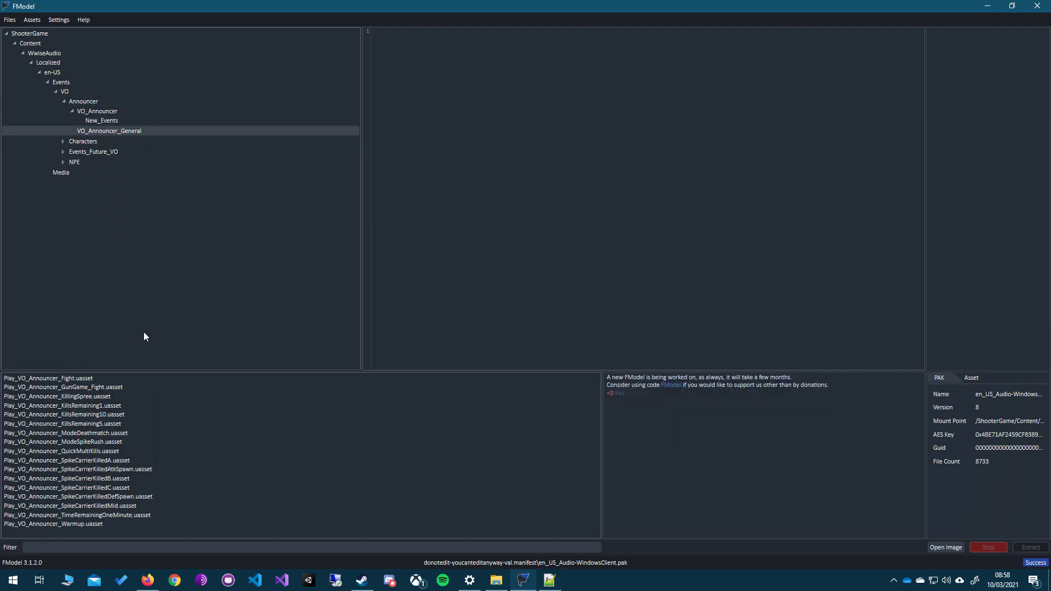
left_click(156, 443)
Step: Open Play_VO_Announcer_Clutch.uasset from the VO_Announcer folder to display its JSON
left_click(90, 103)
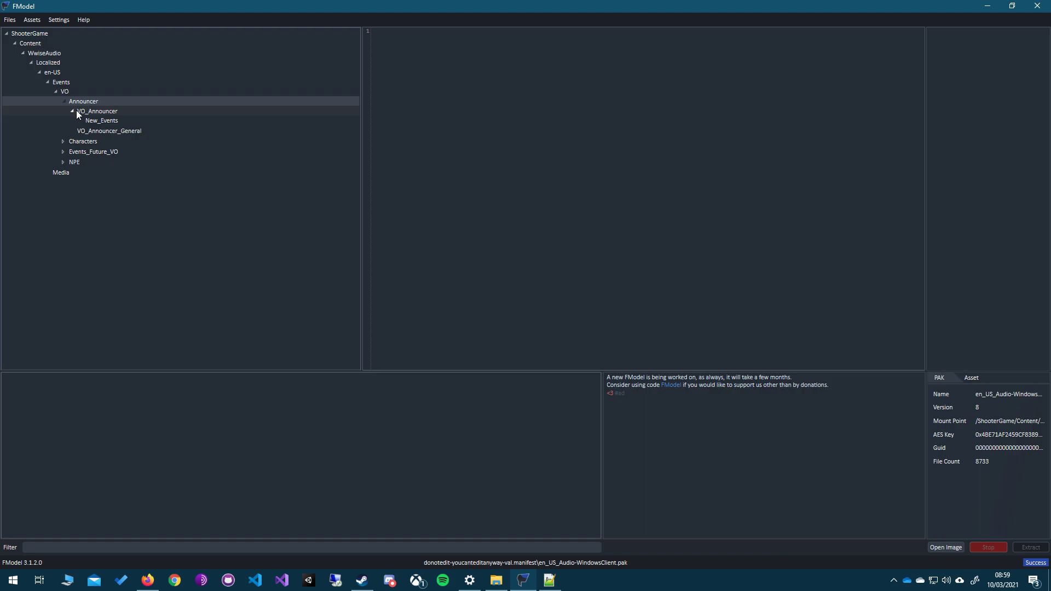
left_click(88, 112)
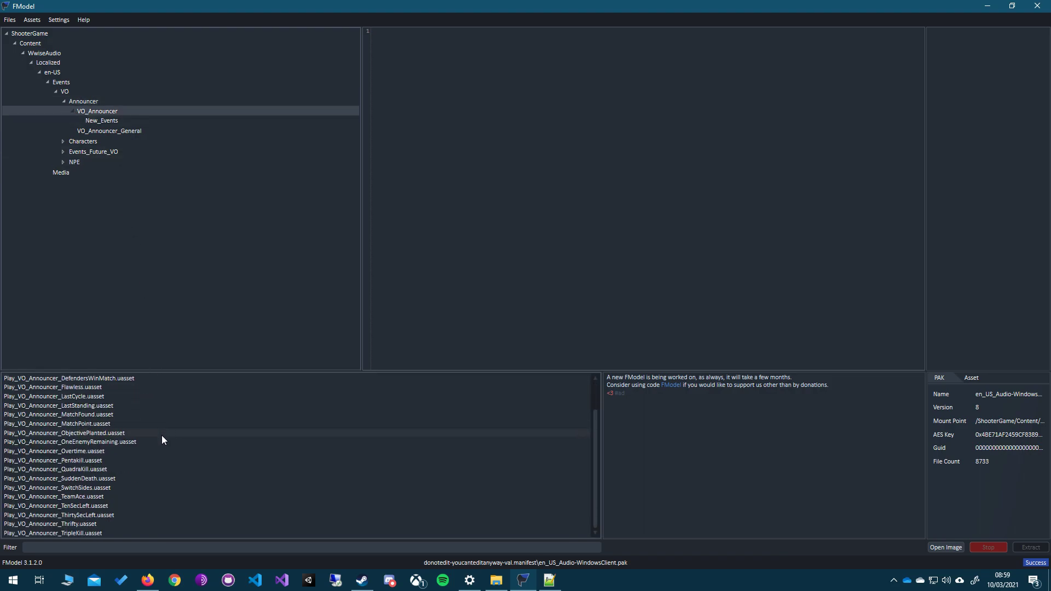
left_click(115, 399)
double_click(110, 402)
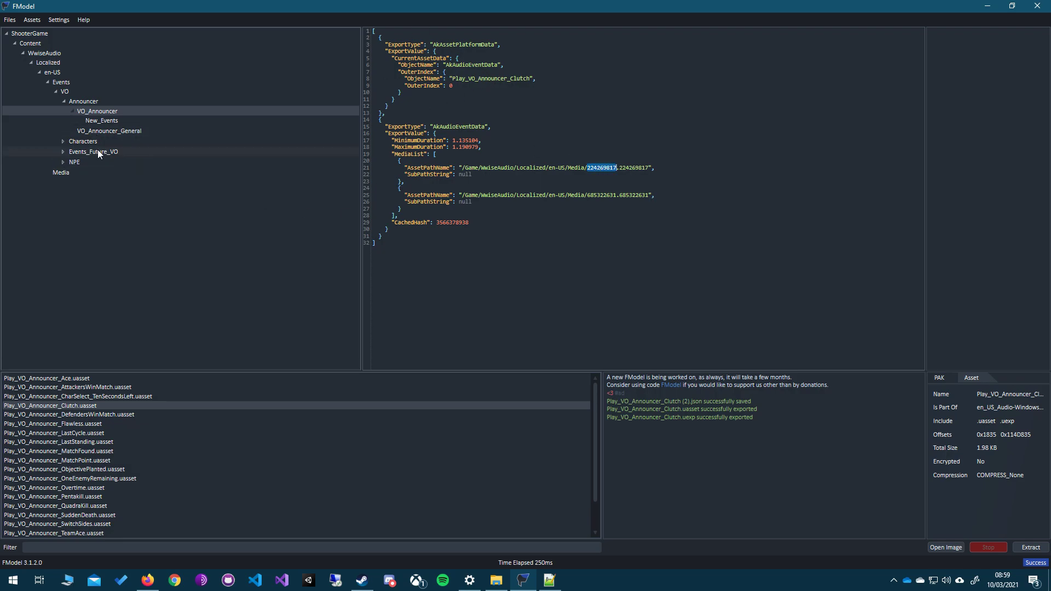
Step: Open the en-US Media folder, filter its files by the copied ID 224269817, and select 224269817.uasset
left_click(91, 175)
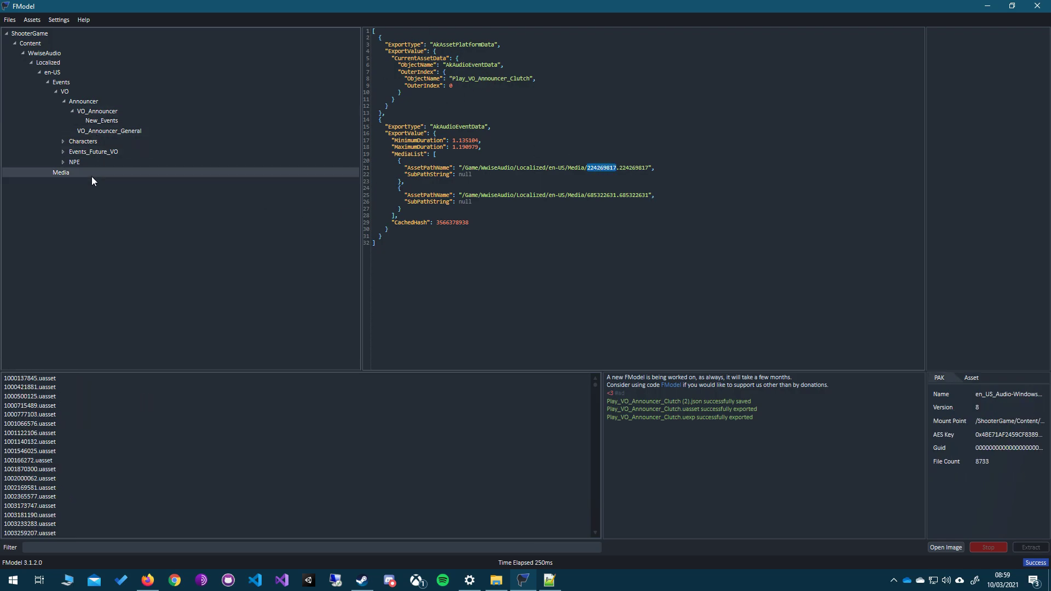
scroll(62, 422, "down", 7)
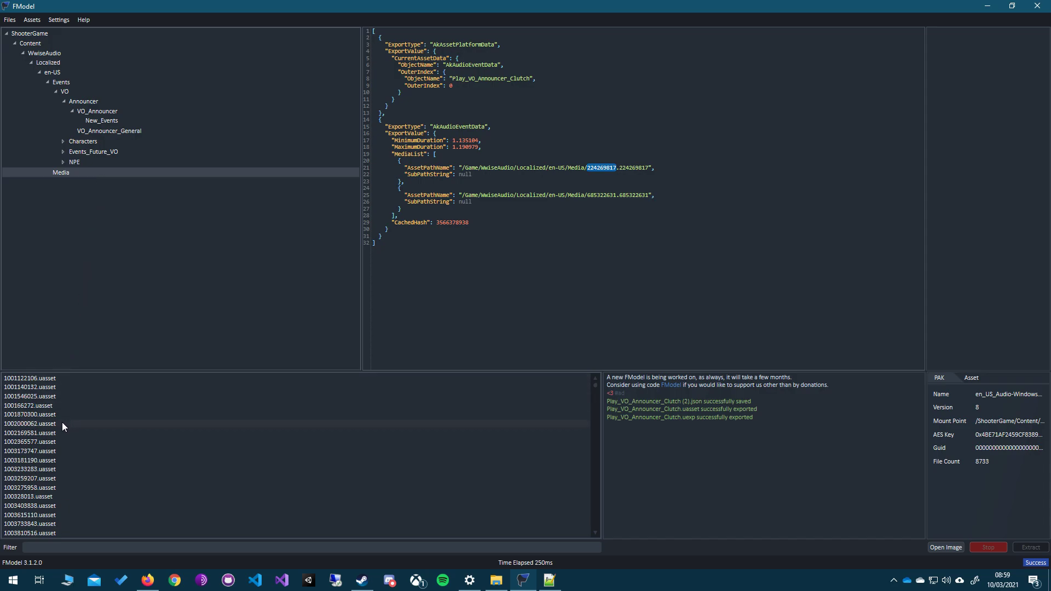
left_click(82, 548)
key("ctrl+v")
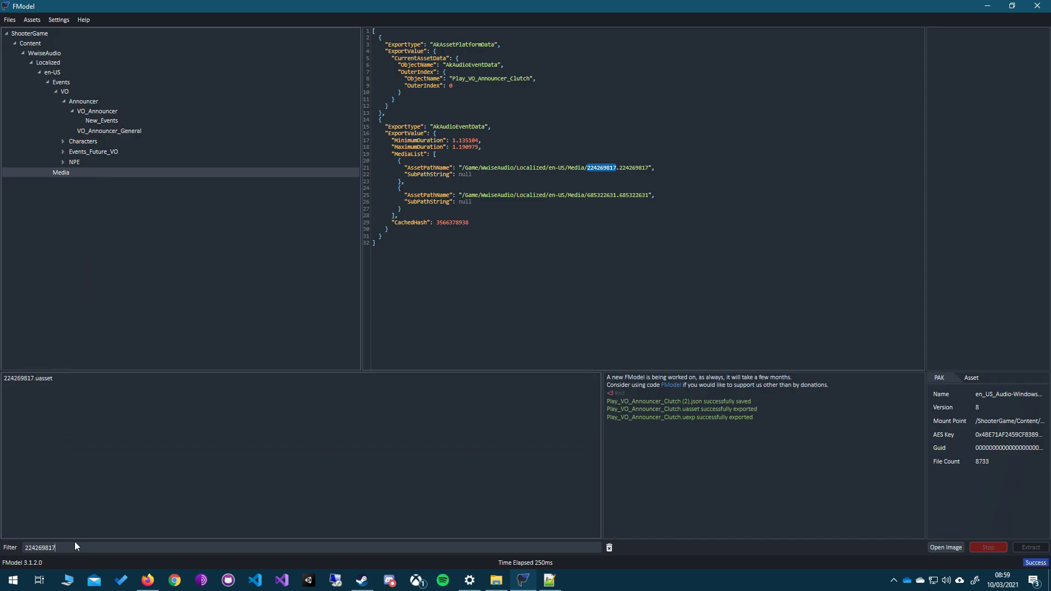
left_click(41, 378)
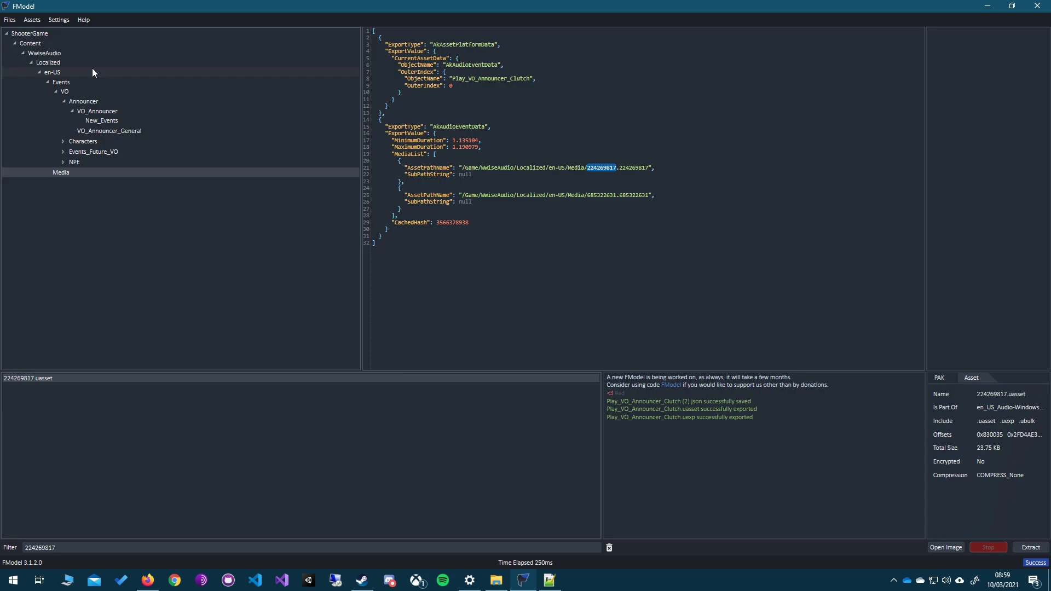
left_click(13, 21)
mouse_move(28, 35)
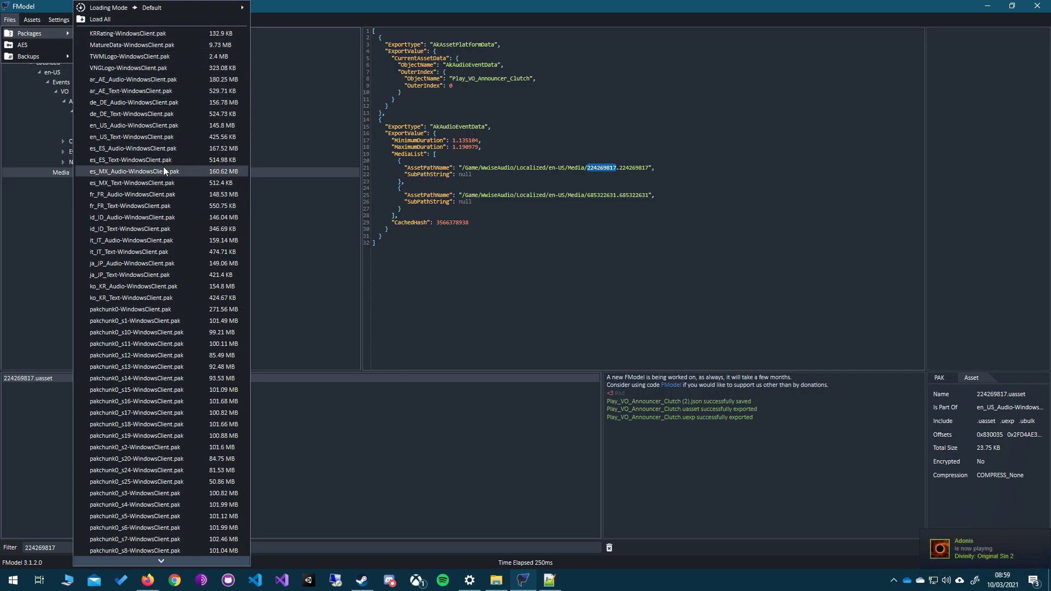
left_click(61, 406)
Step: Extract 224269817.uasset, and check the automatic asset-handling options, including Open Sounds
right_click(48, 378)
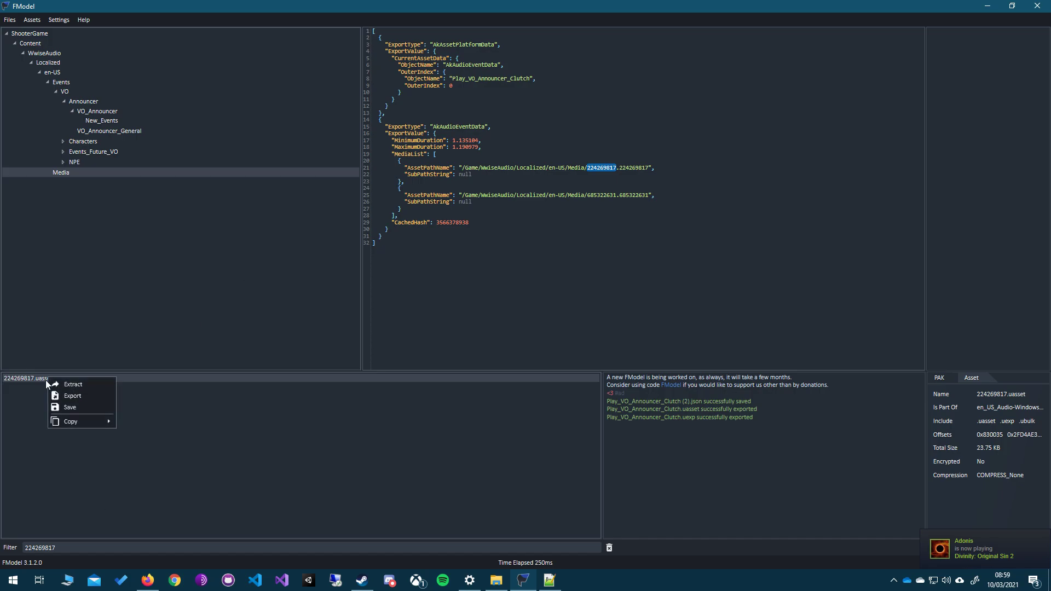
left_click(48, 382)
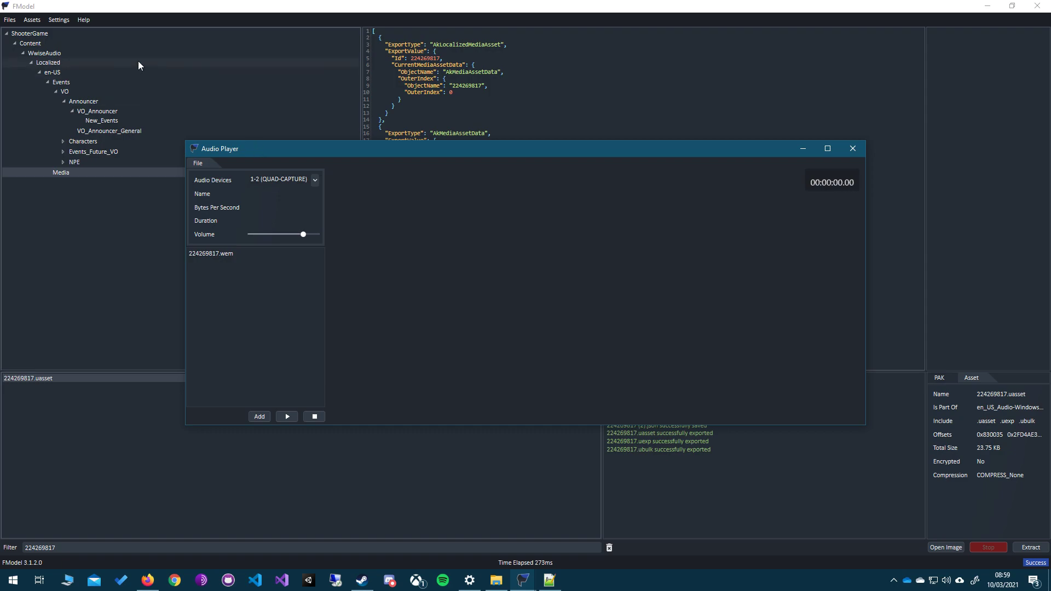
left_click(59, 20)
mouse_move(28, 20)
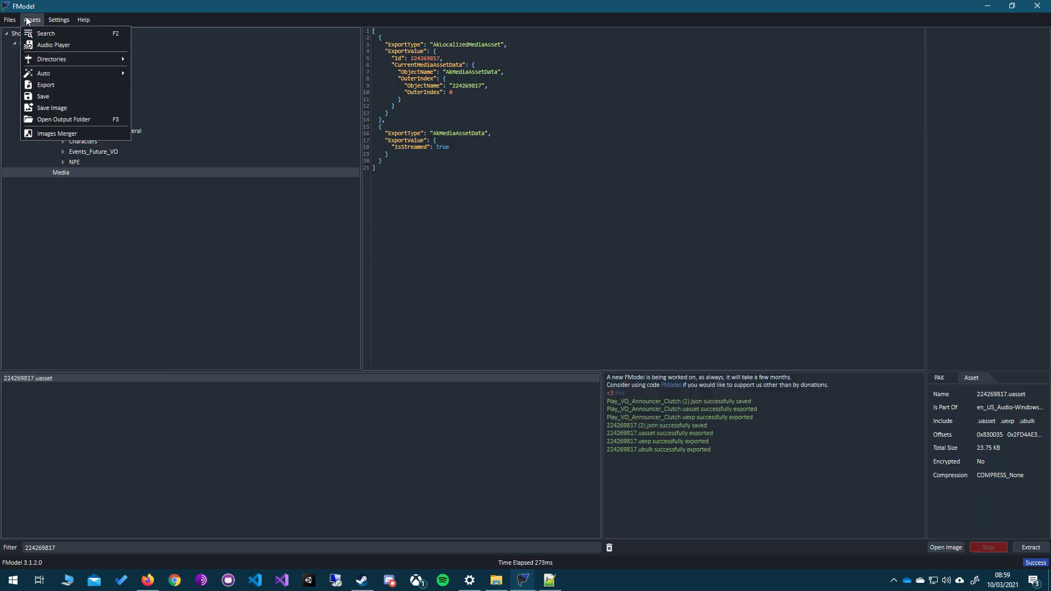
mouse_move(55, 71)
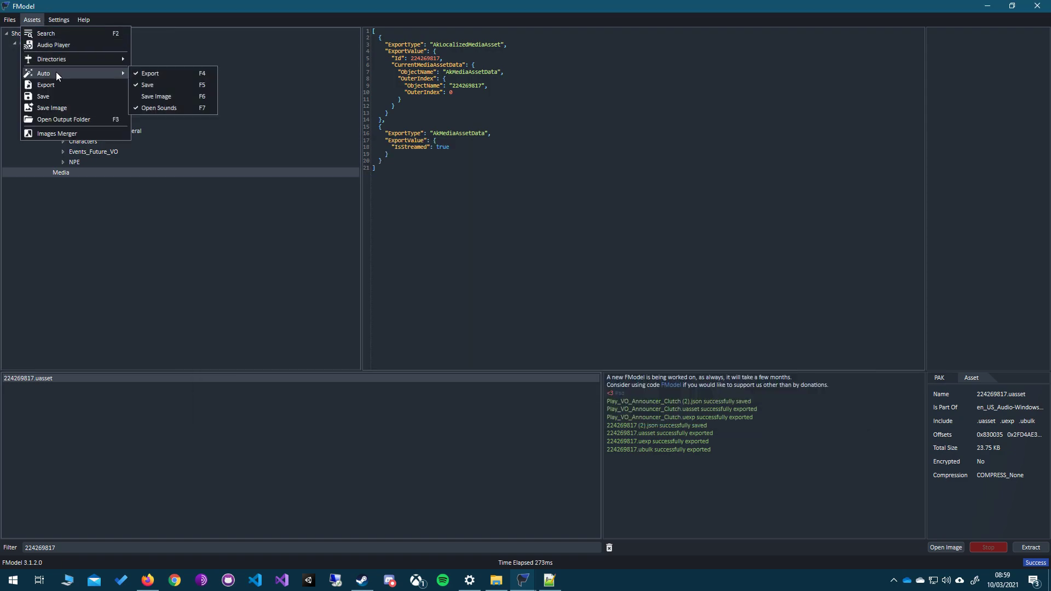
left_click(178, 111)
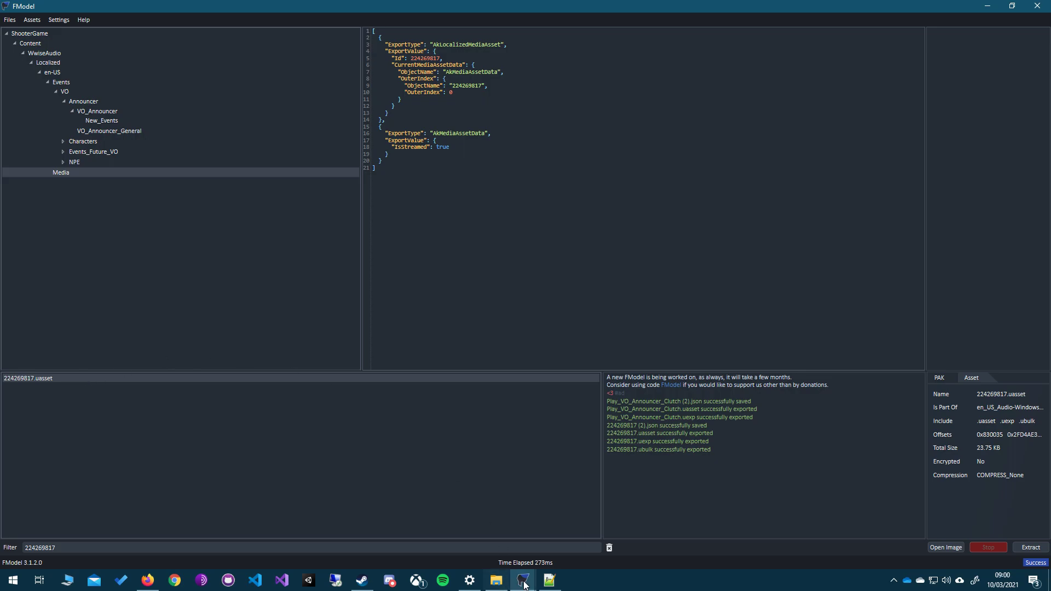
Step: Bring the Audio Player forward, play 224269817.wem, and close the player
mouse_move(523, 580)
left_click(562, 527)
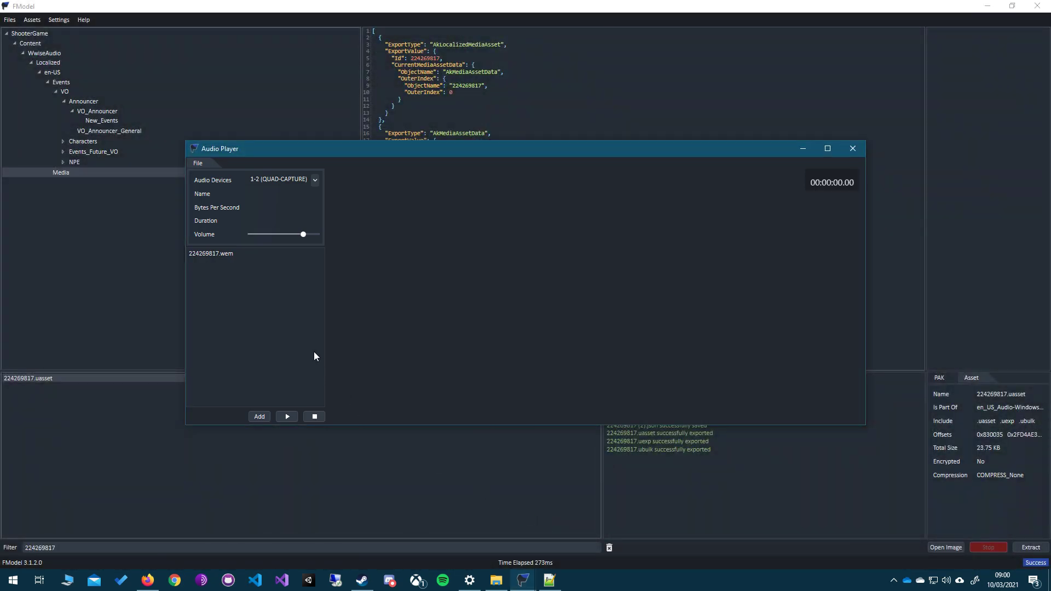
double_click(254, 255)
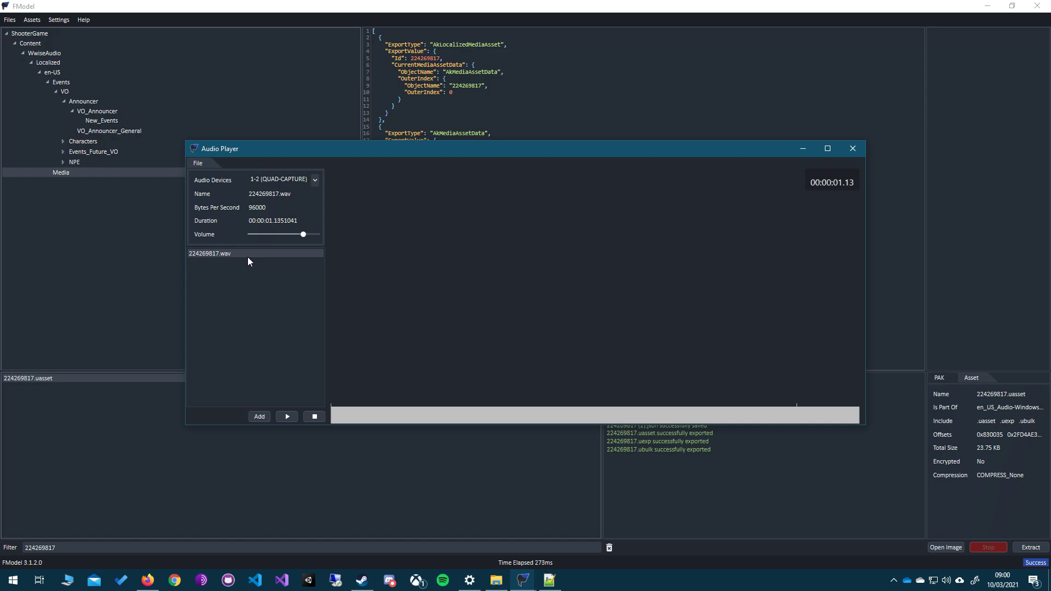
left_click(852, 149)
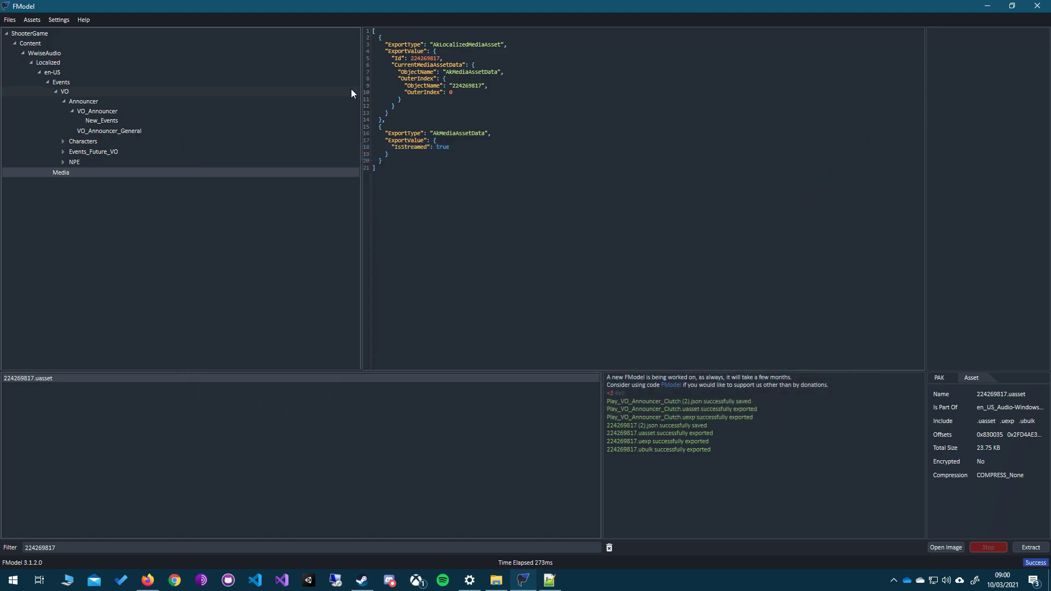
Step: Load the fr_FR_Audio-WindowsClient.pak package, expand its tree, and open the fr-FR Media folder
left_click(9, 19)
mouse_move(39, 33)
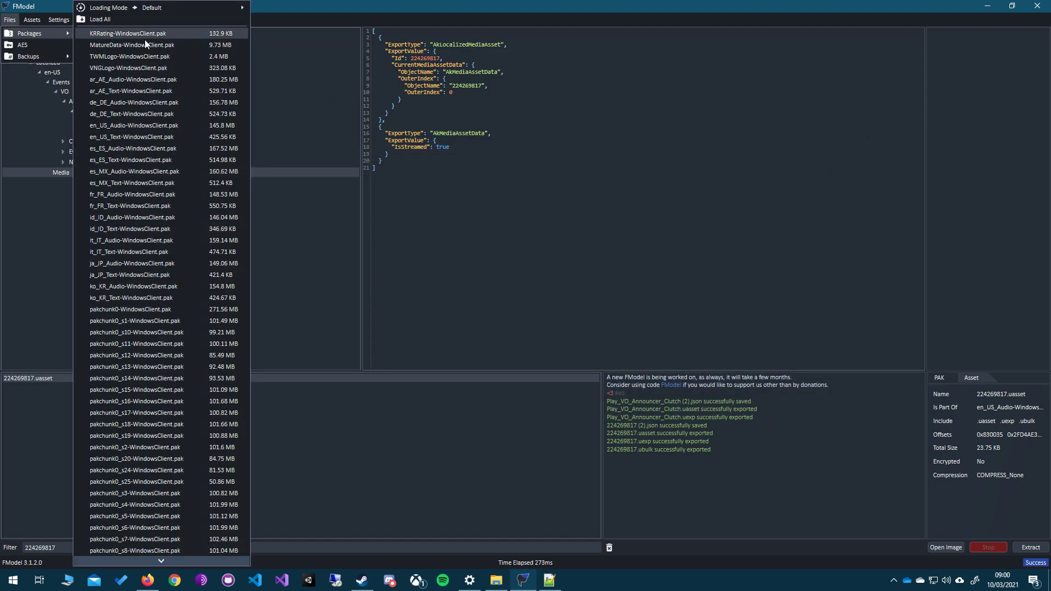
left_click(181, 195)
left_click(6, 33)
left_click(48, 83)
left_click(54, 101)
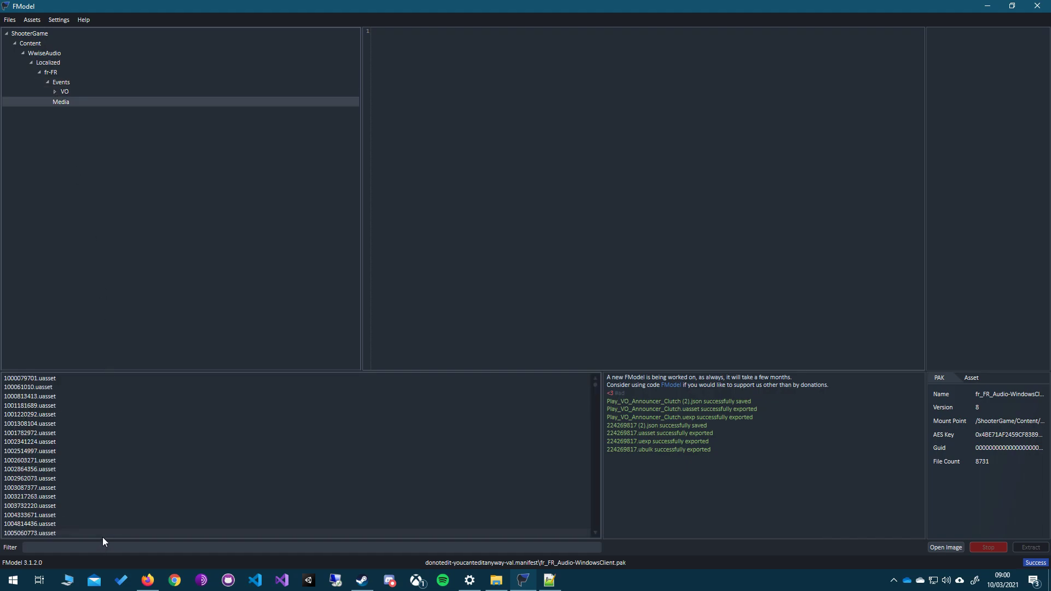
Step: Search the fr-FR Media folder for the English media ID 224269817
type("224269817")
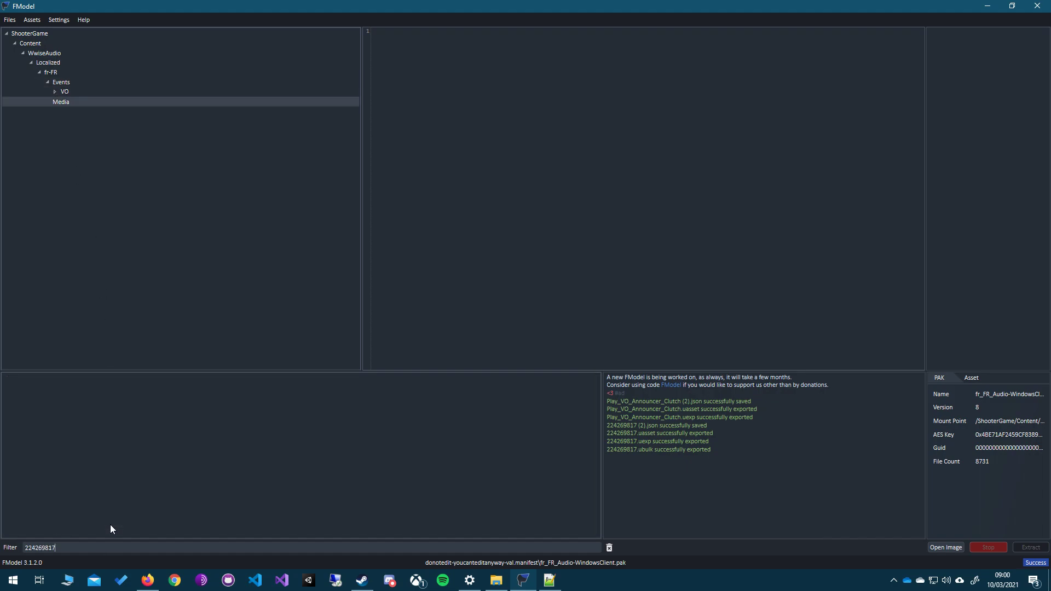
double_click(33, 548)
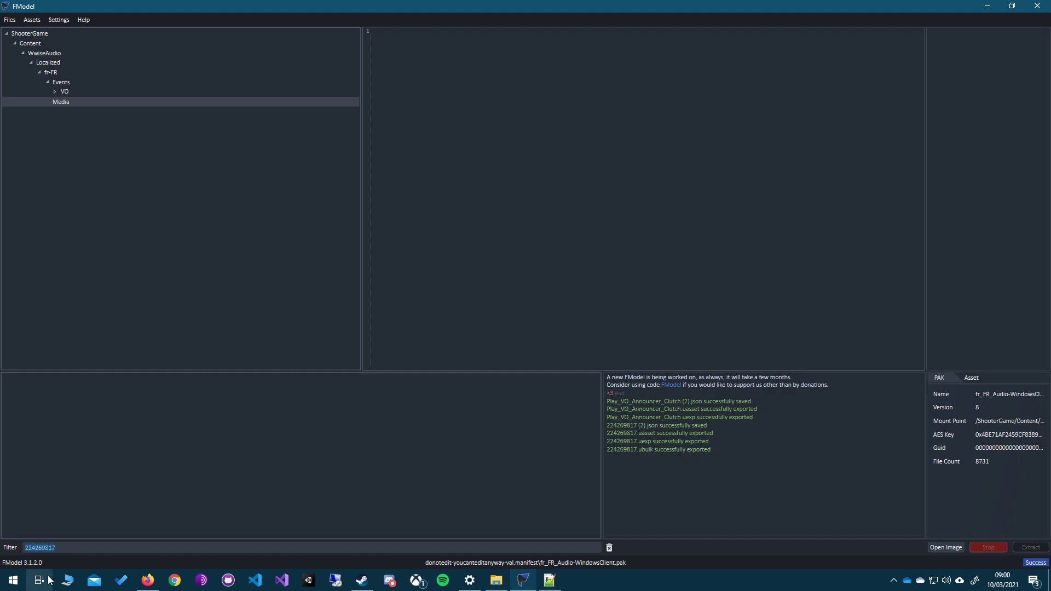
left_click(68, 550)
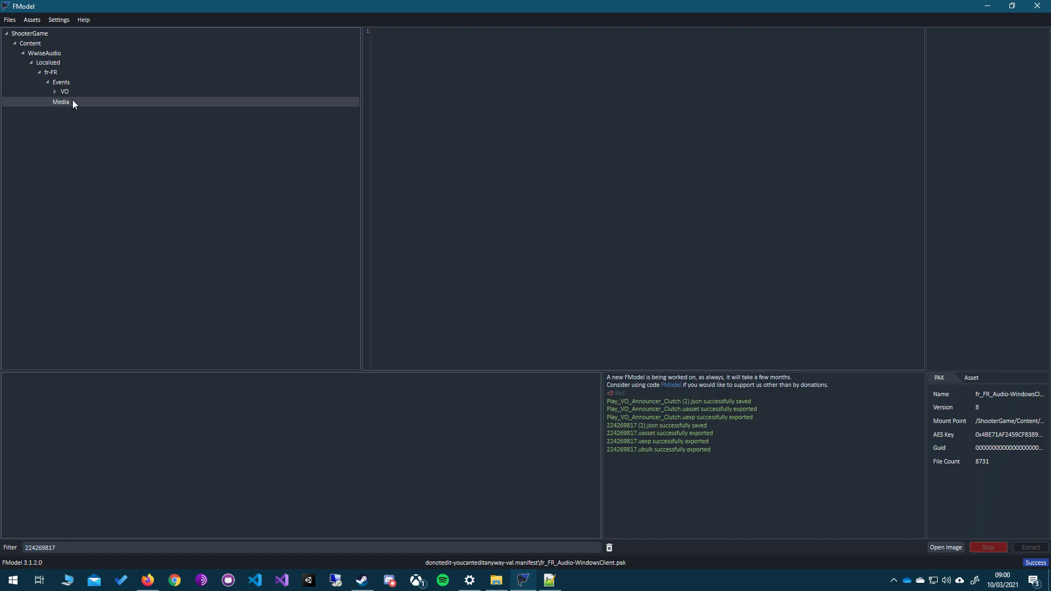
Step: Expand the fr-FR VO tree to Announcer, and browse its VO_Announcer_General, New_Events and VO_Announcer folders
left_click(55, 91)
left_click(62, 102)
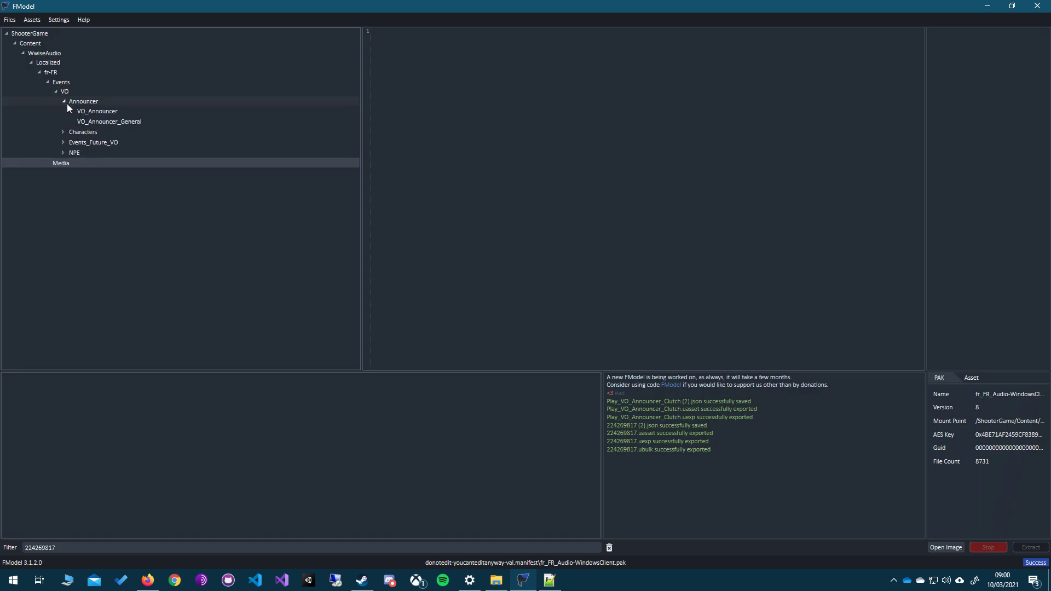
left_click(72, 111)
left_click(94, 132)
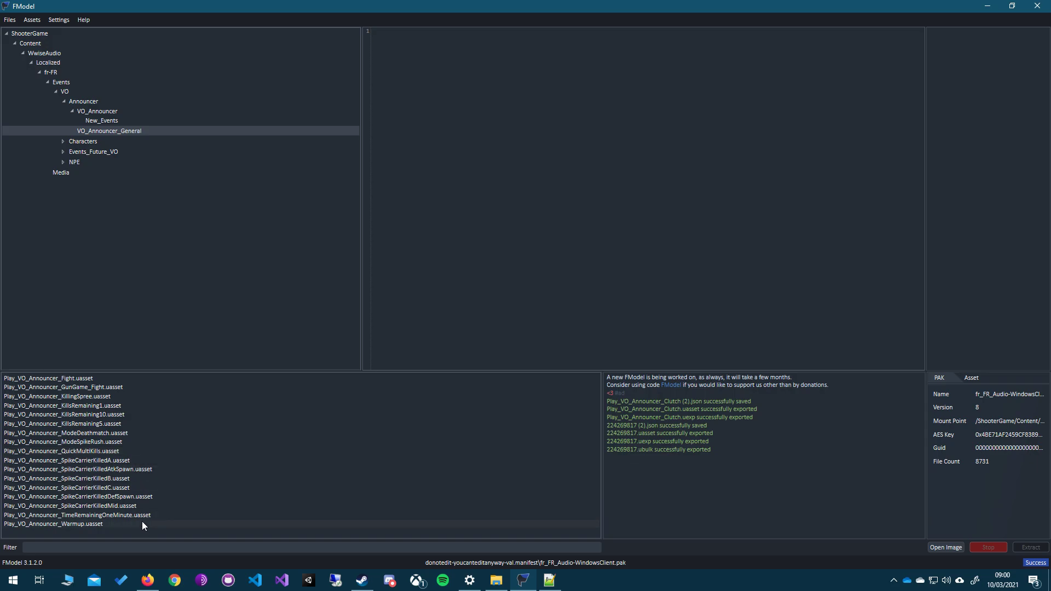
left_click(114, 121)
left_click(115, 131)
left_click(146, 469)
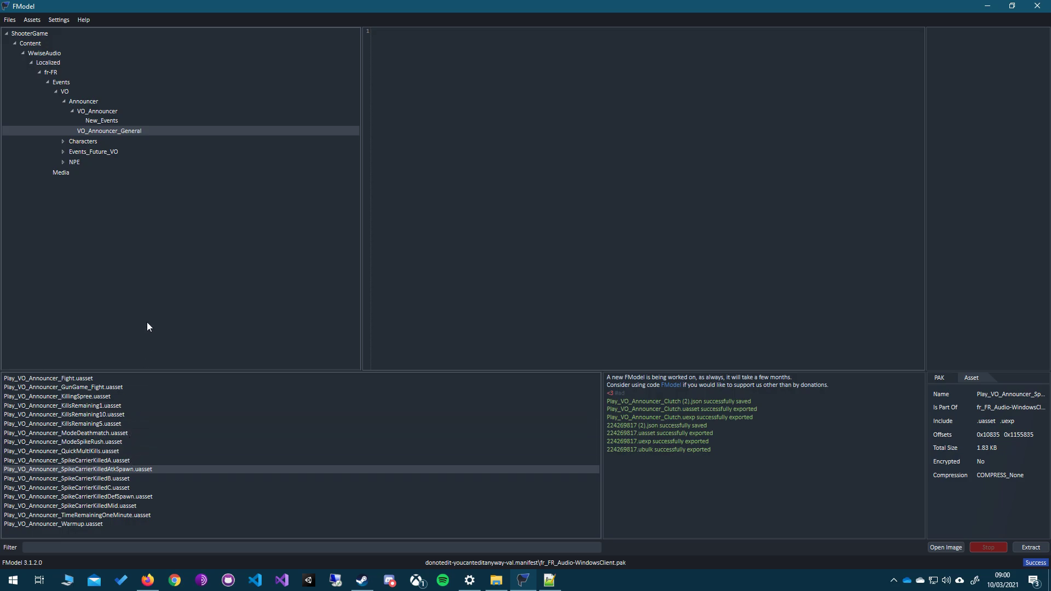
left_click(111, 118)
left_click(112, 110)
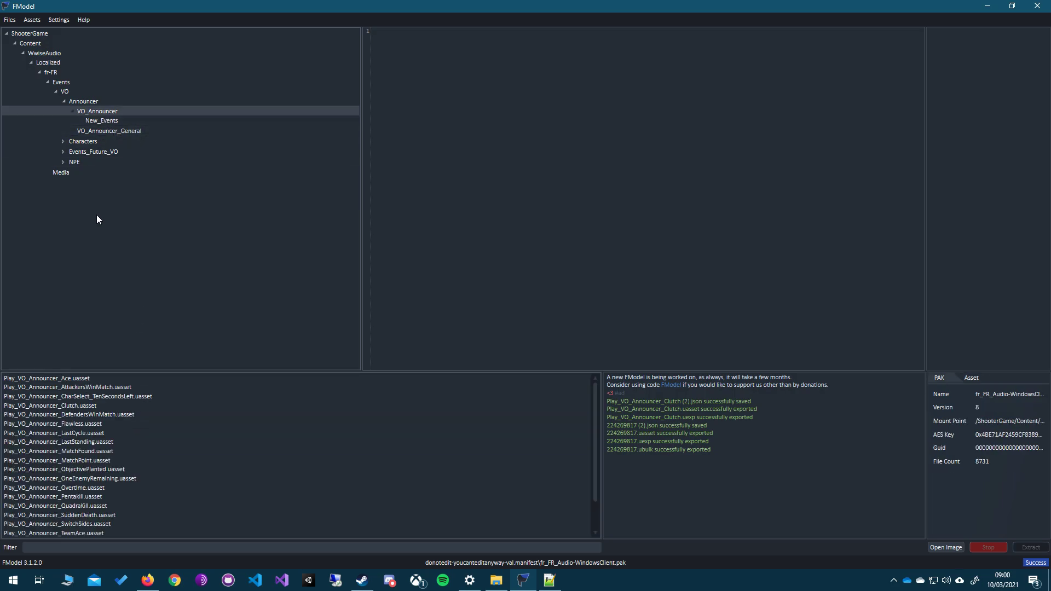
Step: Open the French Play_VO_Announcer_Clutch.uasset, and copy media ID 352818506 from its first AssetPathName
scroll(127, 470, "down", 1)
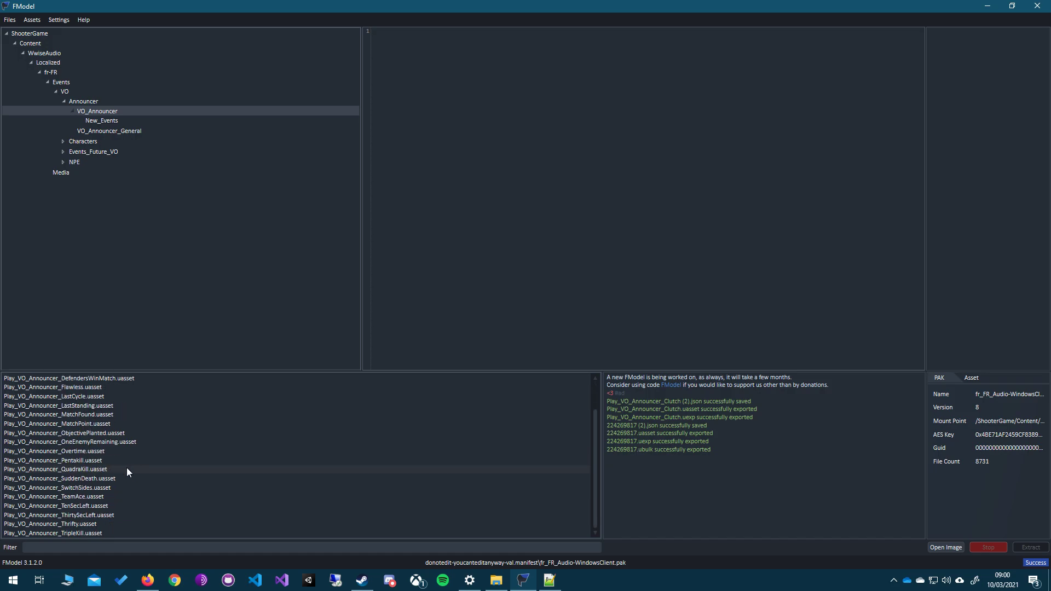
scroll(120, 438, "up", 1)
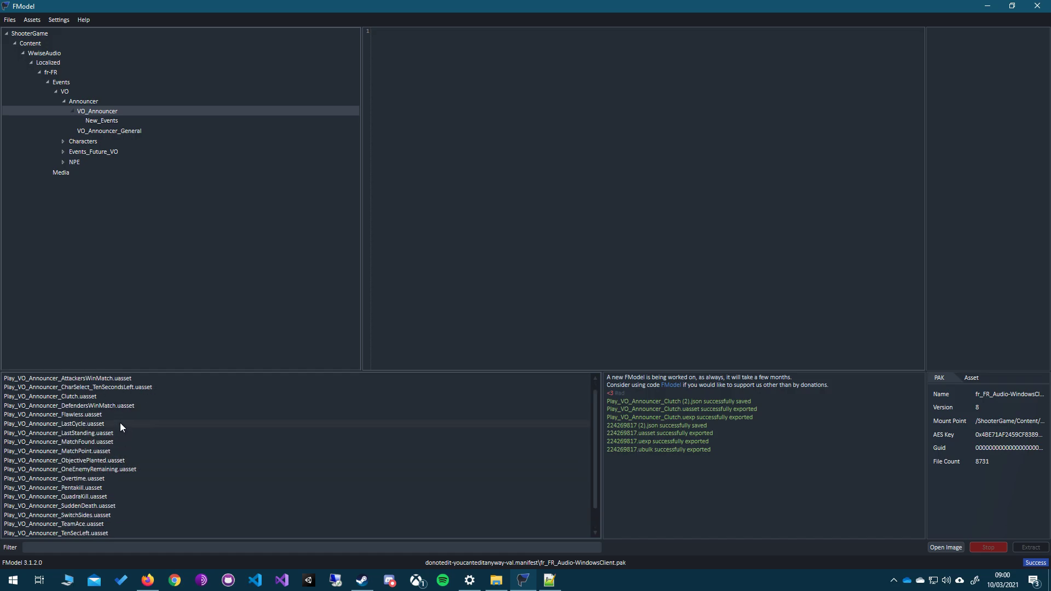
left_click(120, 396)
double_click(120, 396)
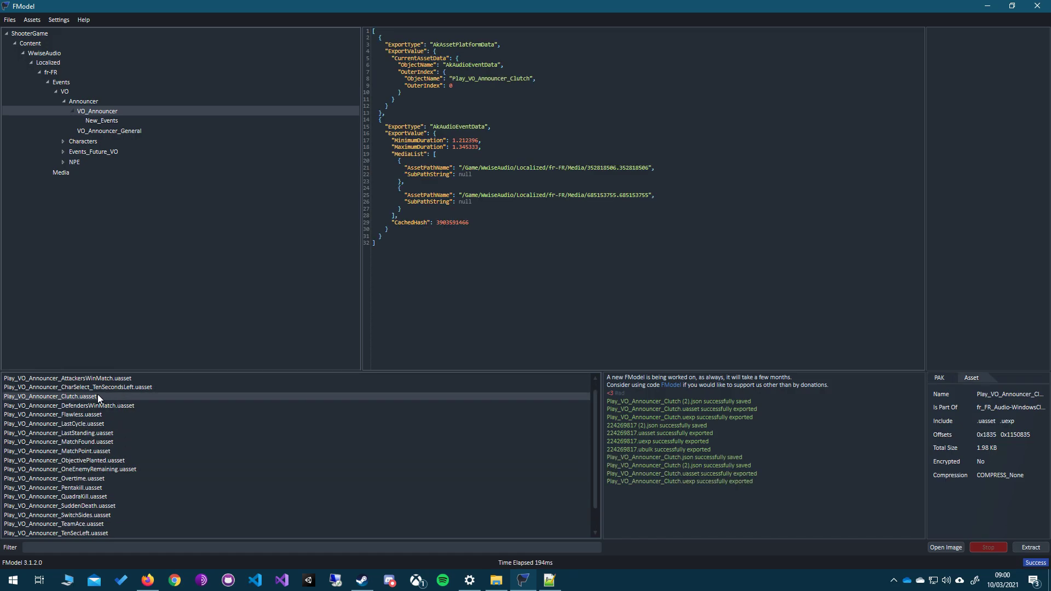
right_click(98, 396)
left_click(662, 186)
double_click(605, 168)
key("ctrl+c")
Step: Filter the fr-FR Media folder by 352818506, extract 352818506.uasset, and close the Audio Player
left_click(61, 173)
left_click(80, 548)
key("ctrl+v")
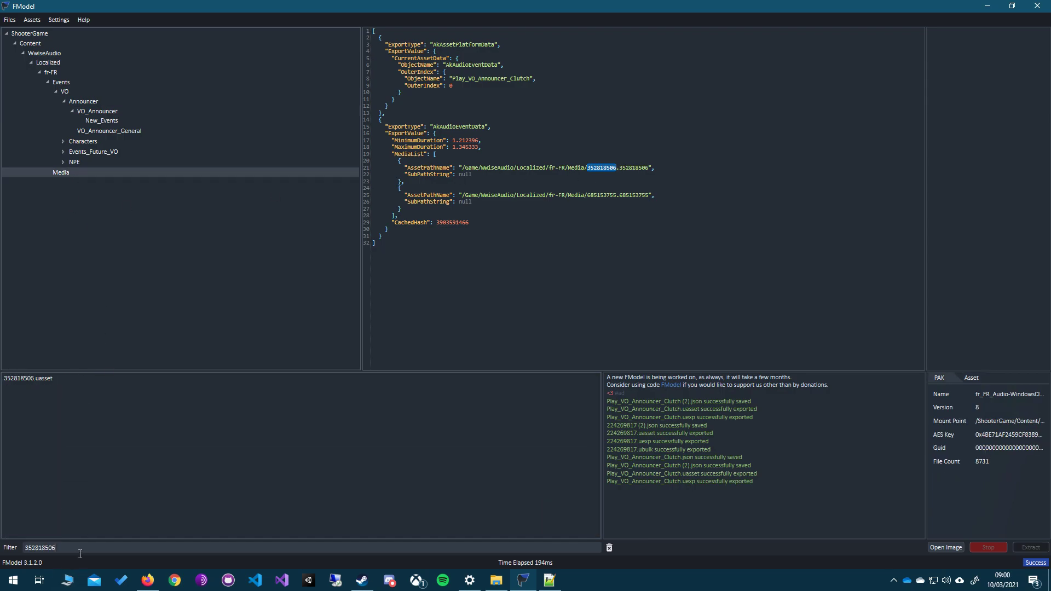
left_click(49, 379)
right_click(48, 379)
left_click(39, 379)
right_click(38, 379)
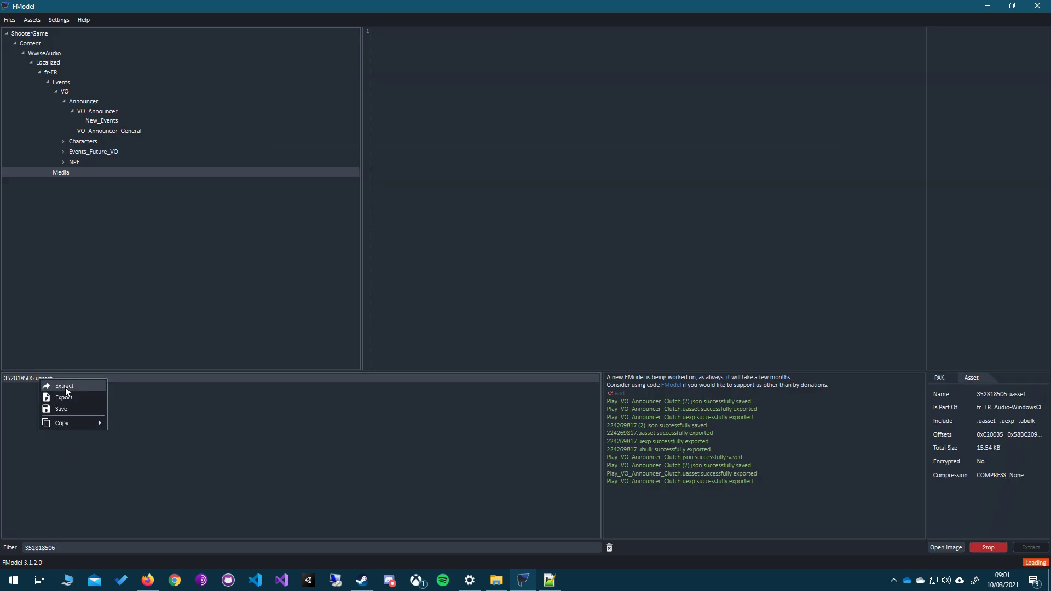
left_click(67, 386)
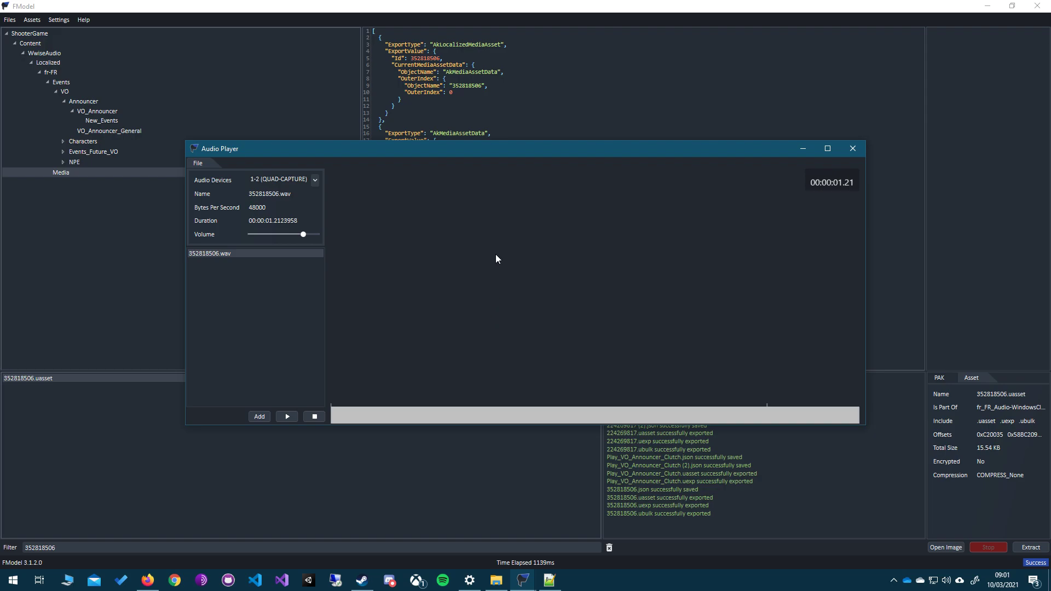
left_click(852, 149)
Step: Load the en_US_Audio-WindowsClient.pak package, and expand its en-US tree down to the VO Characters folder
left_click(31, 20)
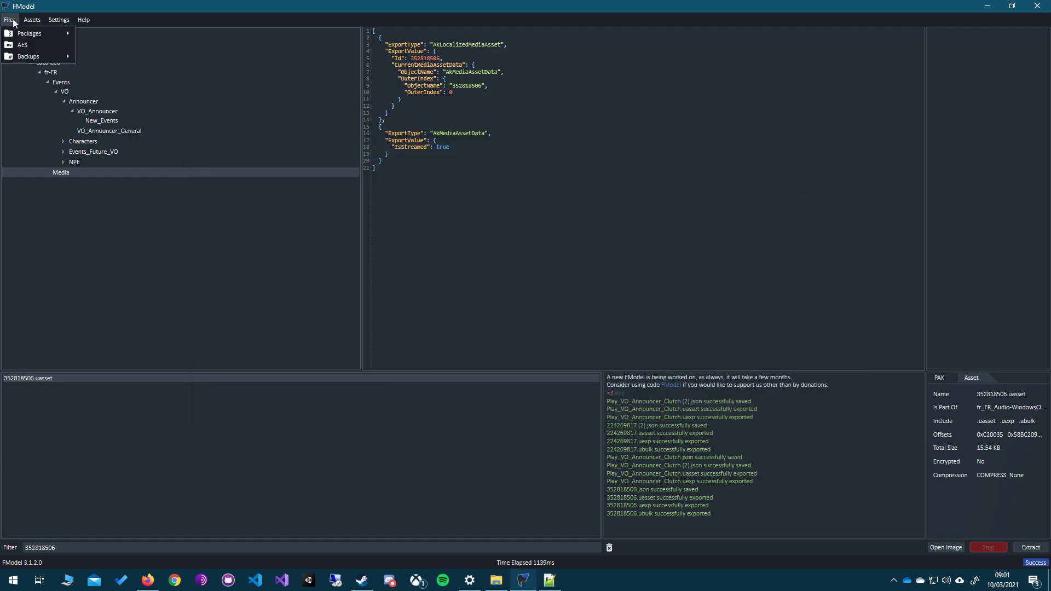
left_click(223, 167)
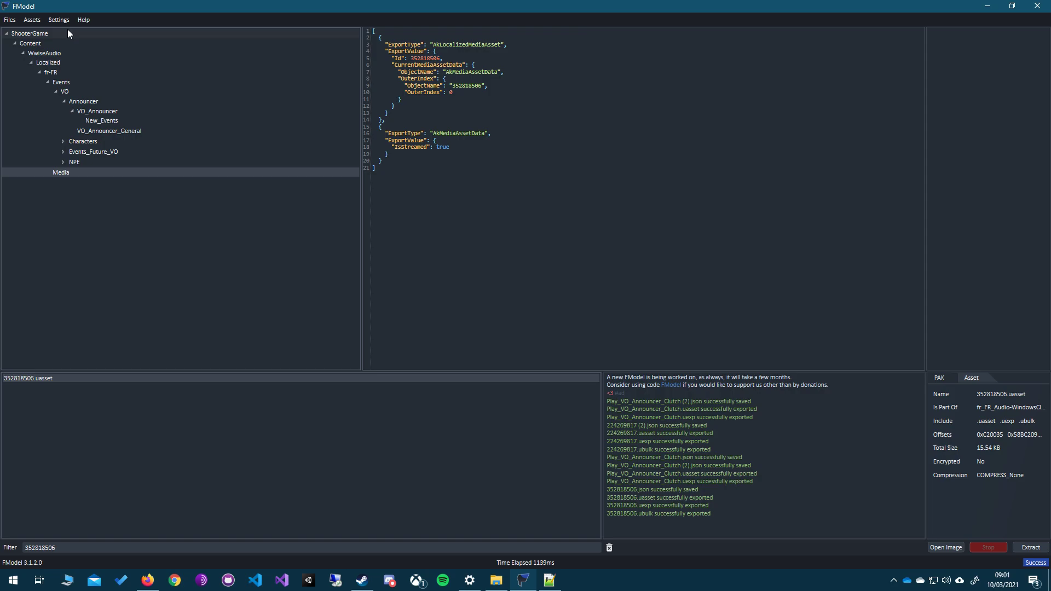
left_click(9, 20)
mouse_move(22, 35)
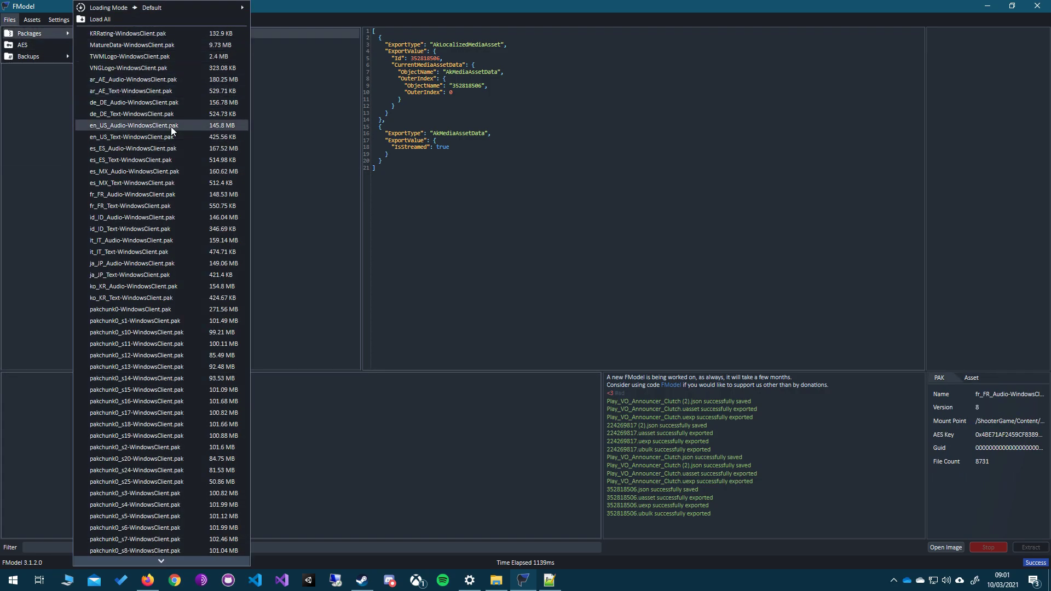
left_click(172, 127)
left_click(6, 34)
left_click(16, 44)
left_click(23, 53)
left_click(30, 62)
left_click(32, 63)
left_click(55, 92)
left_click(63, 112)
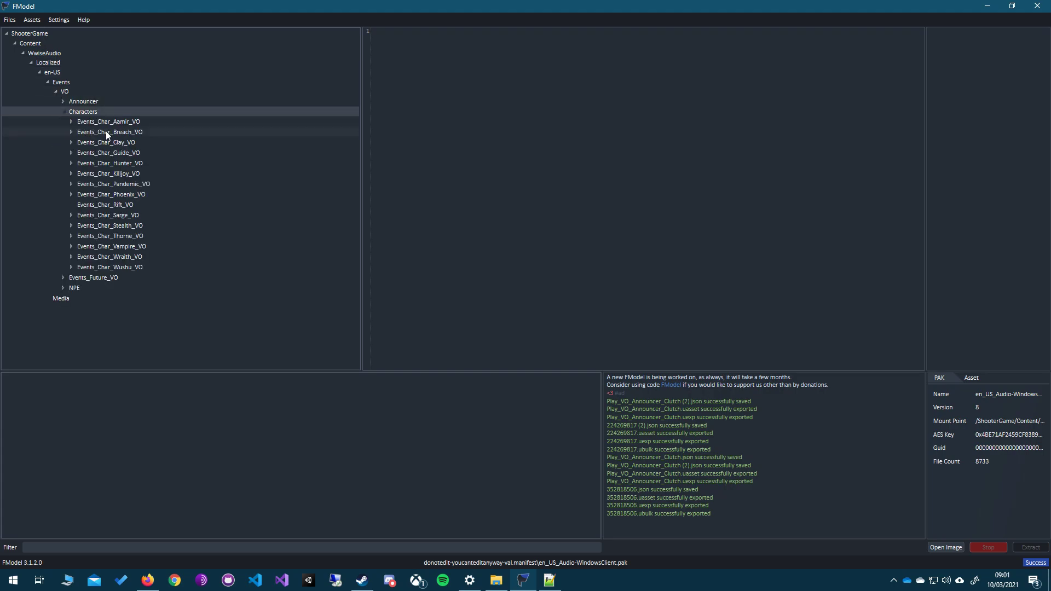
Step: Open Play_VO_Clay_BarelySurvived.uasset from Events_Char_Clay_VO, and highlight its media ID 675160319 and object name in the JSON
left_click(137, 144)
scroll(119, 412, "down", 3)
double_click(119, 413)
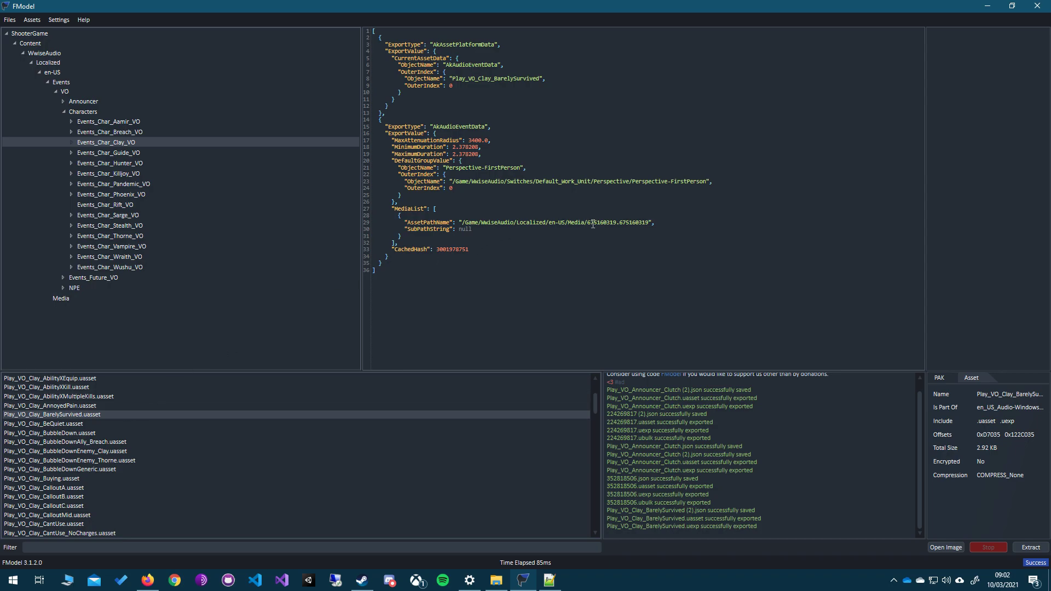
double_click(601, 224)
left_click_drag(450, 78, 539, 82)
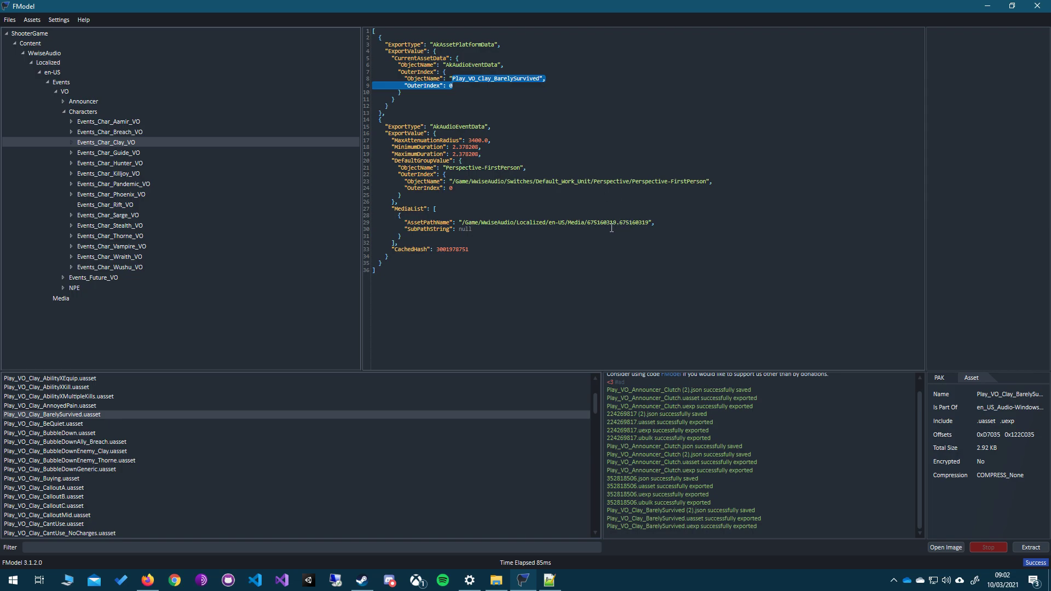
Step: Select Play_VO_Clay_BeQuiet.uasset, and browse further down the list of Clay voice-line events
left_click(115, 424)
scroll(115, 425, "down", 10)
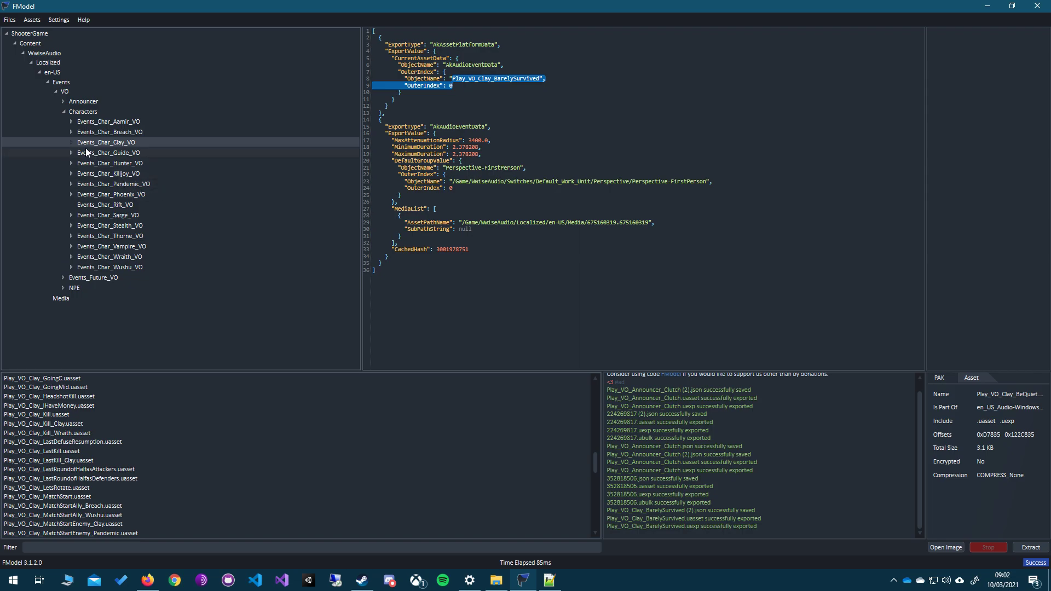
Step: Open Play_VO_Clay_IHaveMoney.uasset and highlight its MediaList block with both asset paths in the JSON
double_click(129, 406)
left_click_drag(663, 251, 395, 225)
left_click(490, 231)
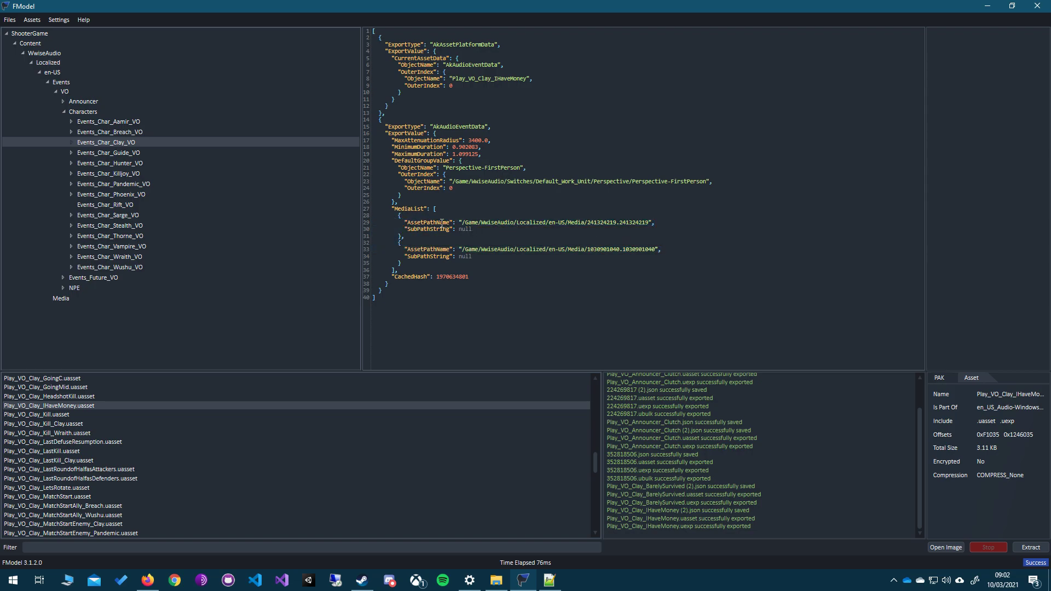
double_click(502, 80)
left_click_drag(392, 208, 403, 264)
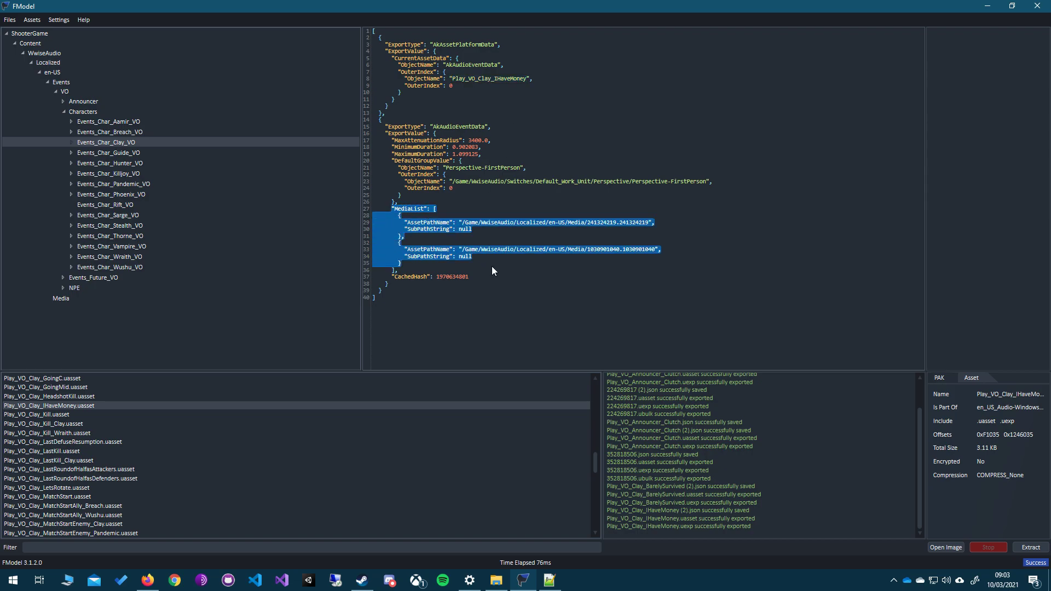
left_click(491, 267)
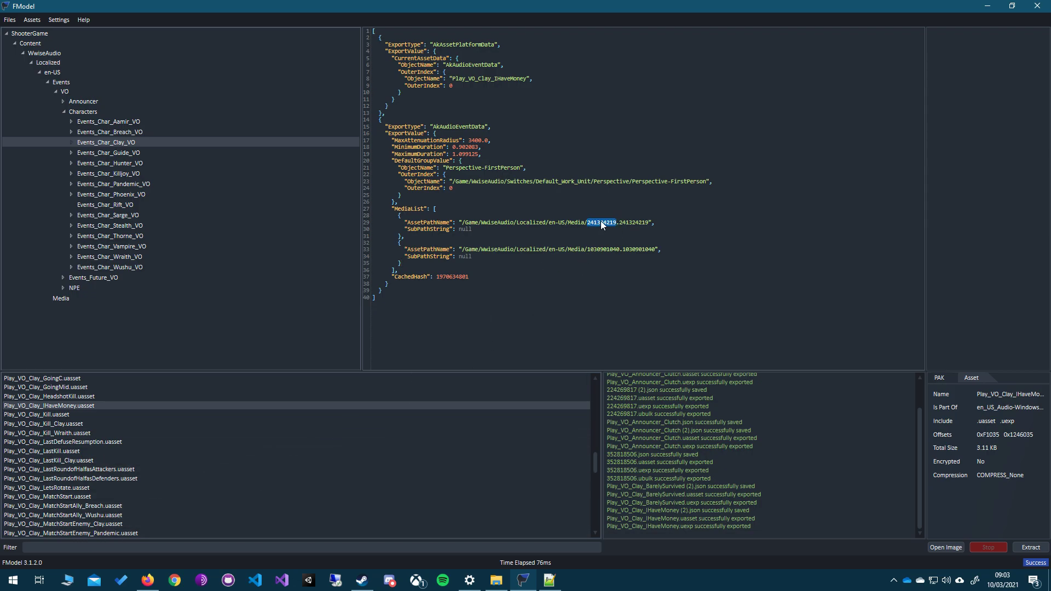
left_click_drag(497, 80, 521, 80)
left_click(487, 87)
left_click_drag(452, 79, 527, 78)
left_click(614, 223)
left_click(637, 251)
Step: Switch to File Explorer, go to the ExtractedSounds folder on drive D:, and open extract.py in Visual Studio Code
left_click(496, 581)
key("alt+Left")
key("alt+Left")
key("alt+Left")
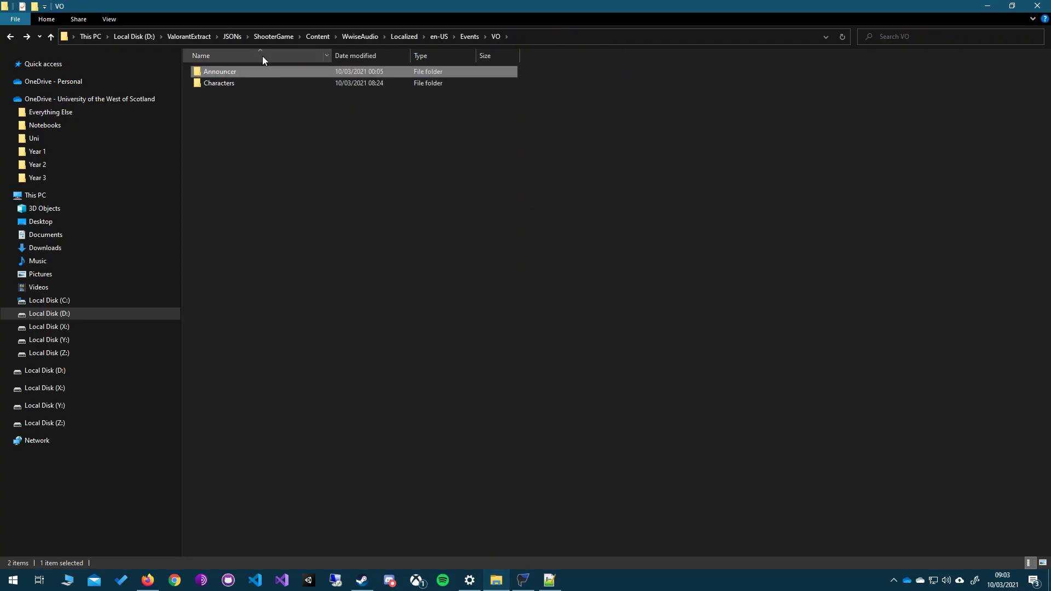
left_click(133, 36)
double_click(219, 72)
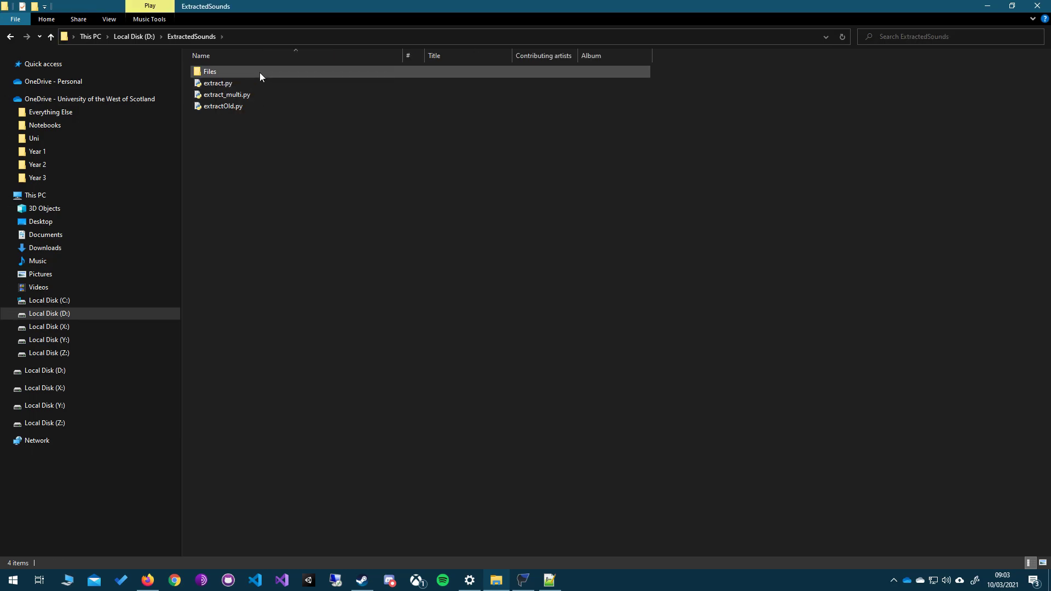
left_click(259, 84)
key("Return")
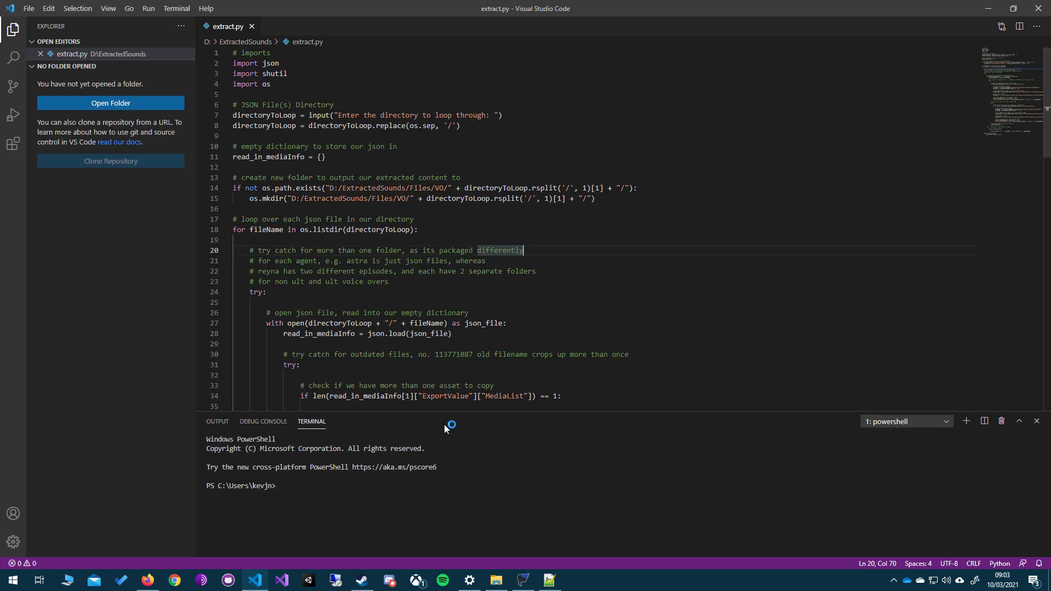
Step: Highlight the directoryToLoop input lines under the JSON File(s) Directory comment in extract.py
left_click(555, 220)
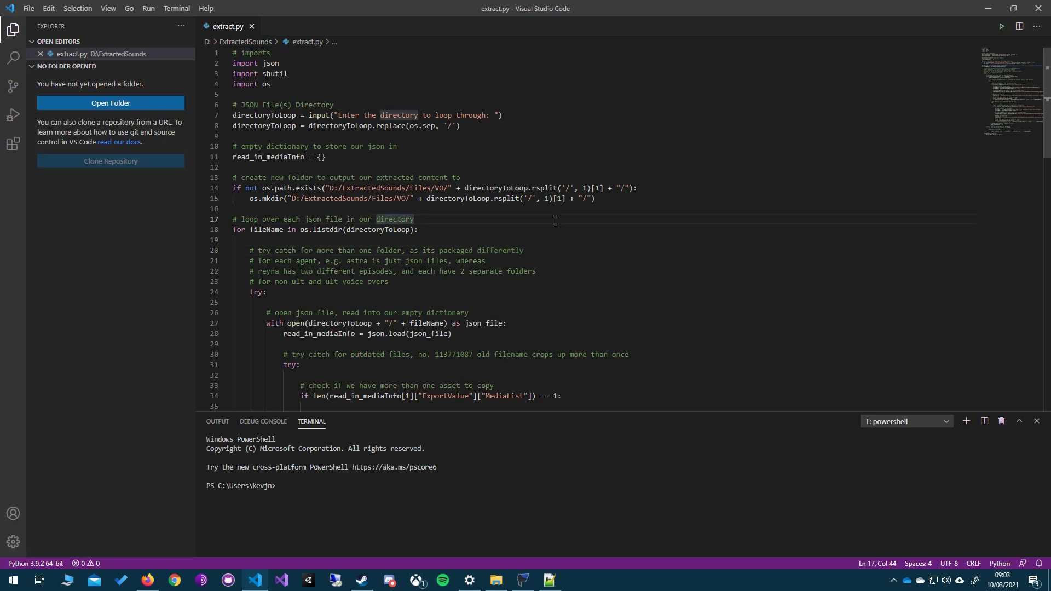
left_click_drag(463, 126, 284, 105)
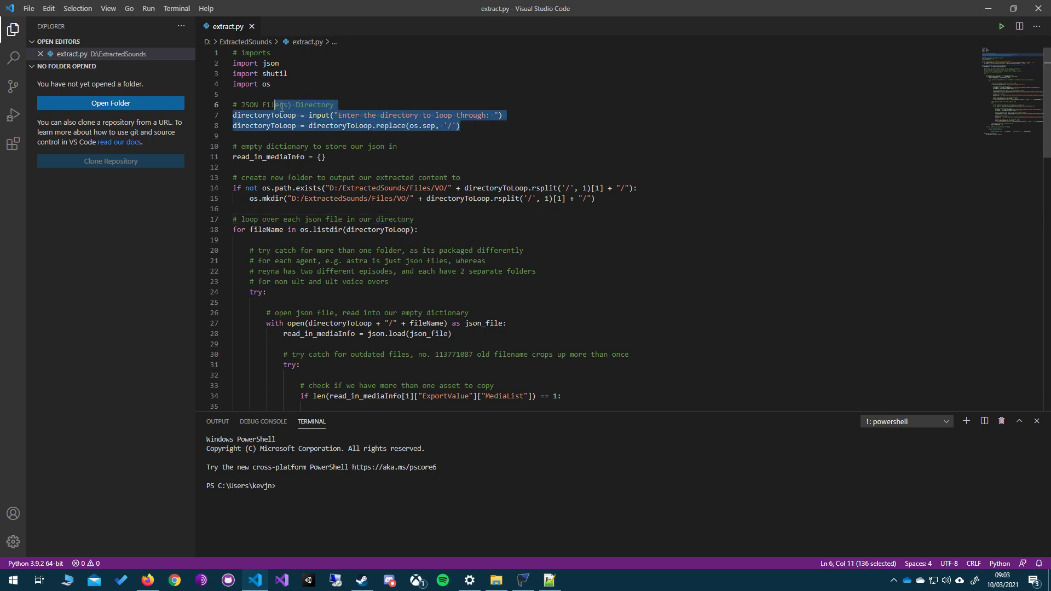
left_click(461, 127)
left_click_drag(373, 117, 436, 116)
left_click(524, 139)
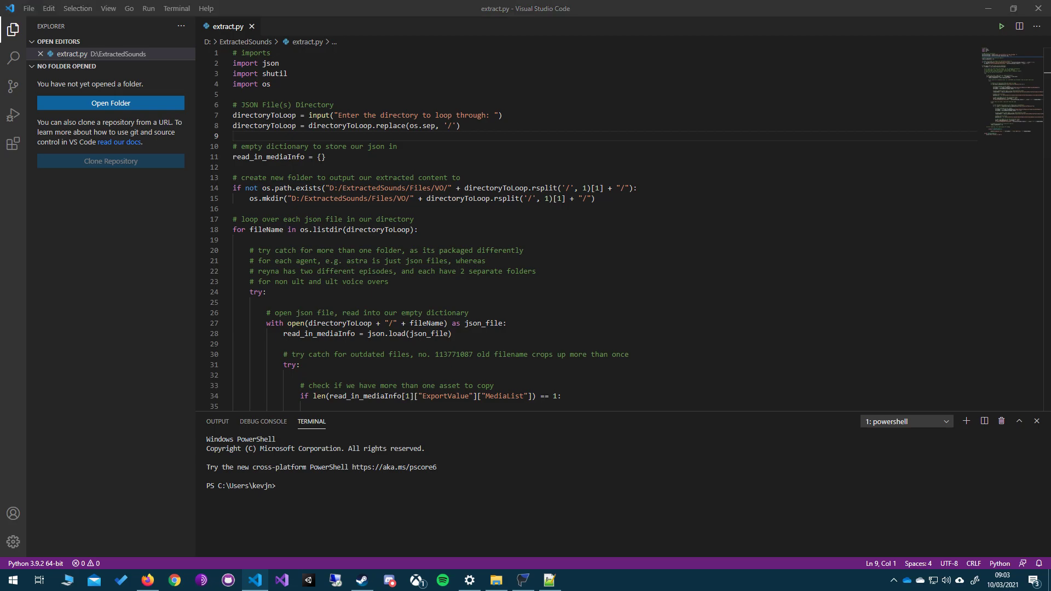
Step: Switch to File Explorer and browse from ValorantExtract\JSONs down to the en-US\Events\VO\Announcer folder
left_click(497, 581)
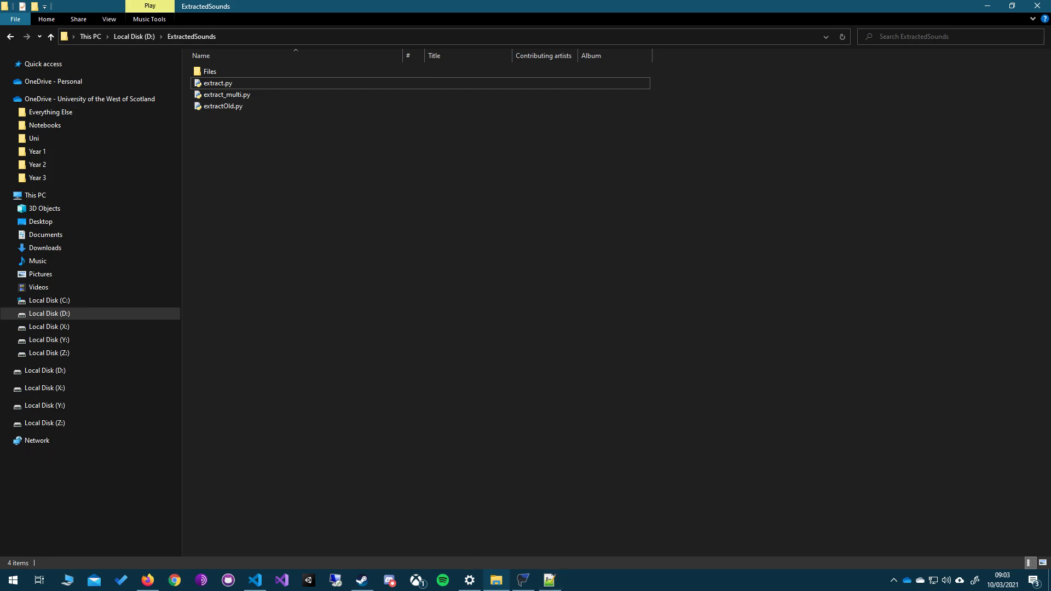
key("alt+Up")
double_click(216, 83)
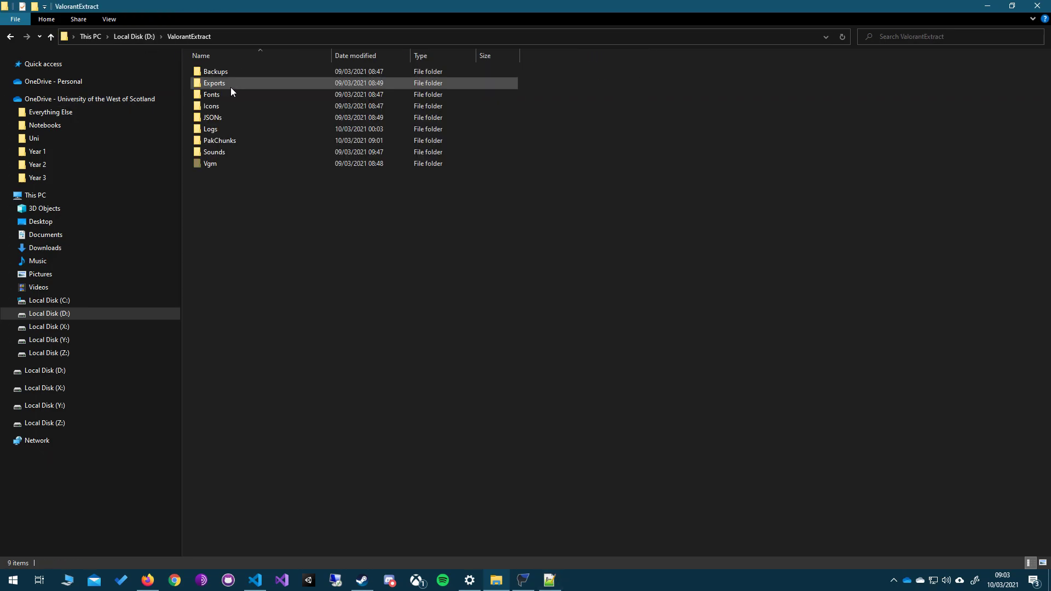
left_click(235, 114)
double_click(234, 118)
double_click(242, 77)
double_click(242, 77)
double_click(242, 77)
double_click(242, 76)
double_click(242, 77)
double_click(242, 77)
double_click(242, 77)
double_click(242, 77)
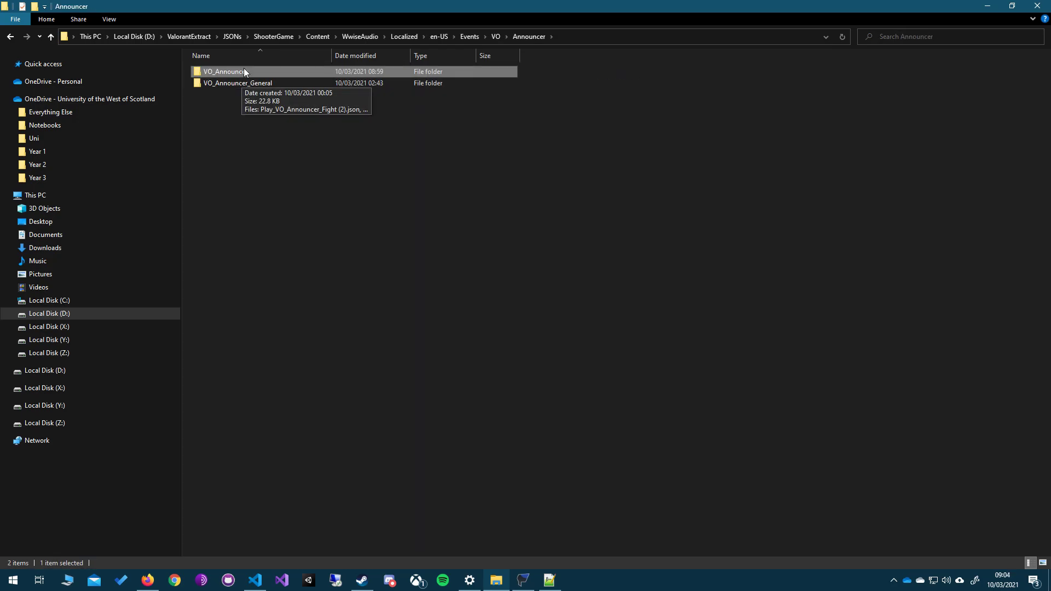
Step: Open the VO_Announcer folder, highlight its full path, and select all its JSON files
double_click(244, 69)
left_click_drag(458, 419, 283, 78)
left_click(646, 35)
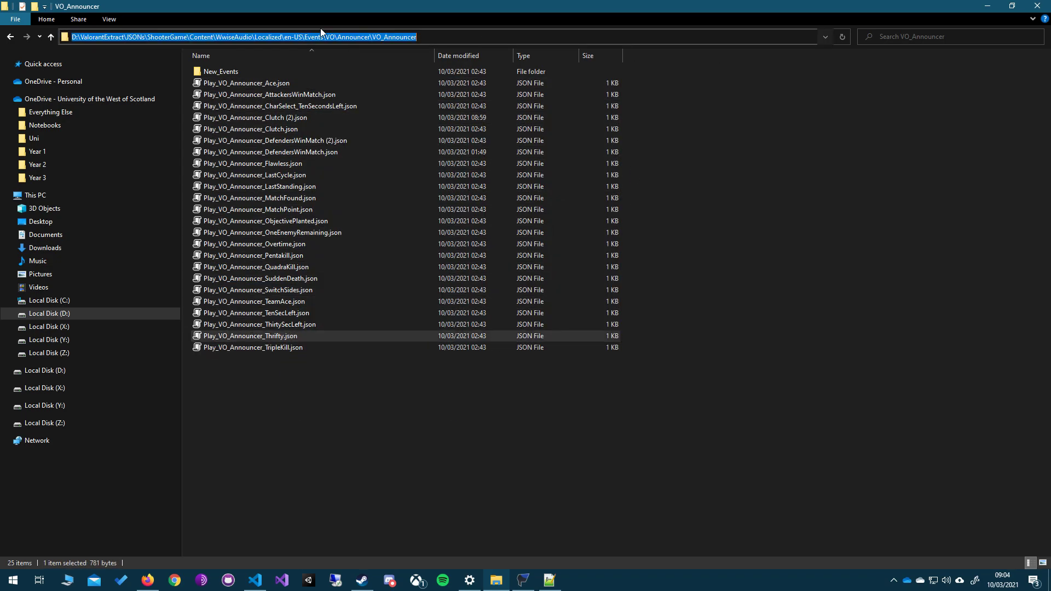
left_click_drag(448, 415, 261, 83)
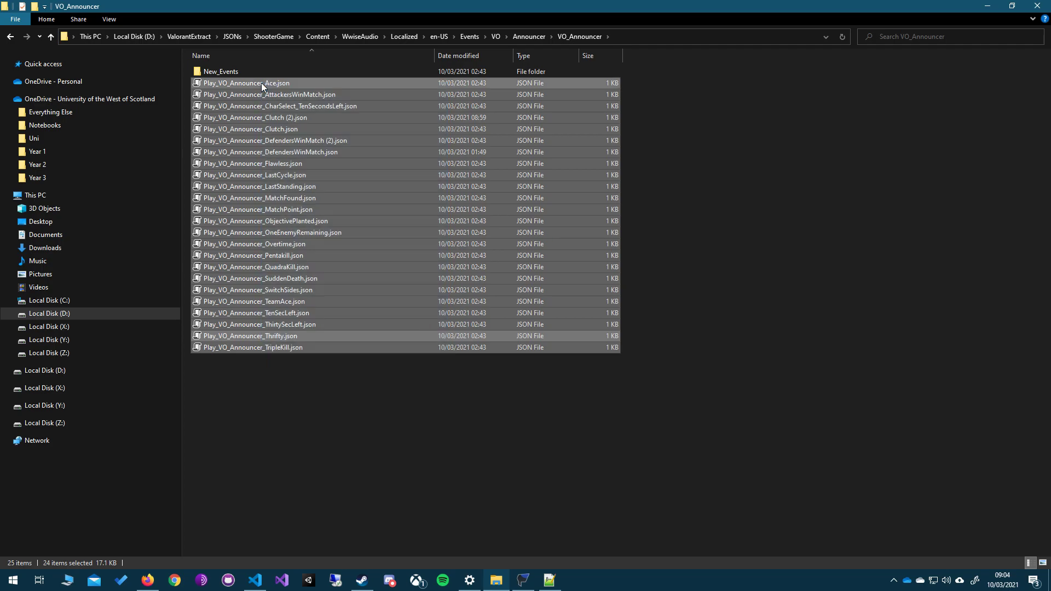
Step: Restore the File Explorer window to a smaller size over the code editor, highlight the VO_Announcer path, and minimize the window
double_click(432, 6)
left_click_drag(432, 16, 584, 166)
left_click(727, 202)
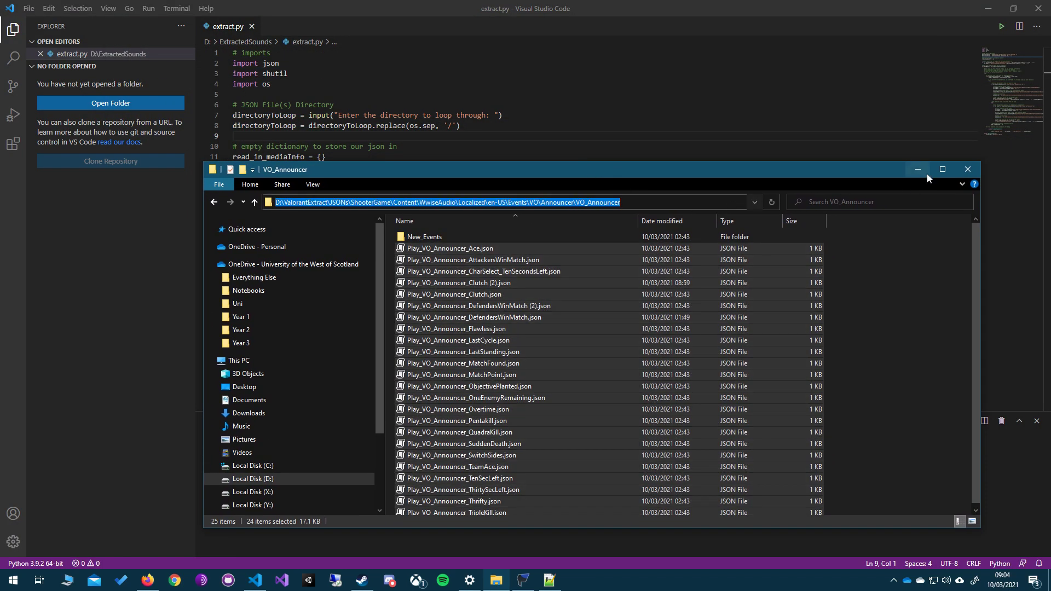
left_click(927, 175)
Step: Highlight the directory input, the path separator replacement, the output folder comment, and the os.listdir loop in extract.py
left_click_drag(503, 115, 308, 115)
left_click(500, 148)
left_click_drag(461, 126, 308, 126)
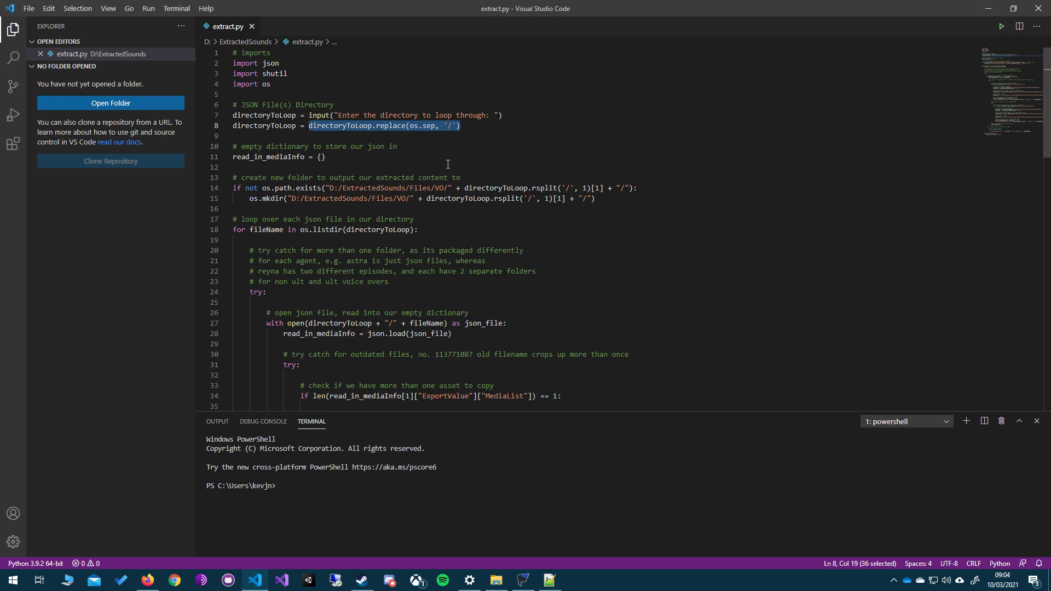
left_click_drag(304, 178, 462, 179)
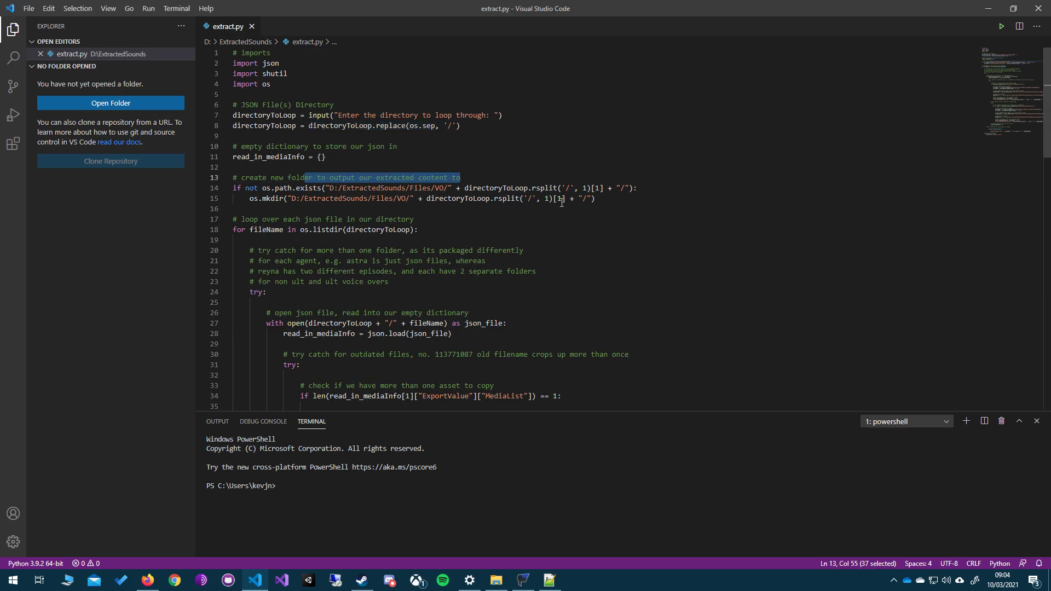
scroll(562, 202, "down", 3)
left_click_drag(329, 120, 419, 121)
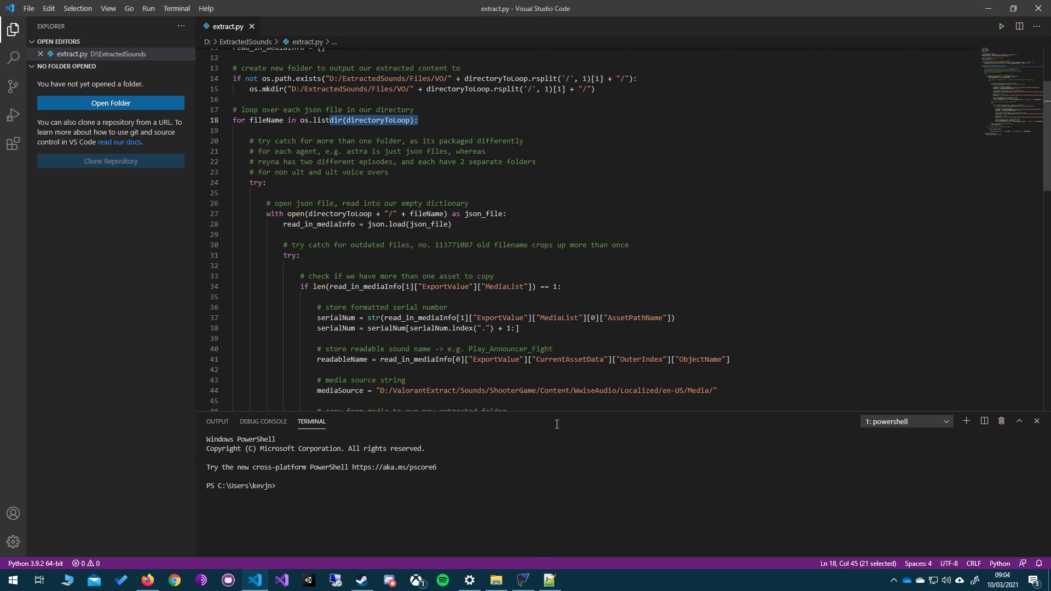
Step: Review the rest of extract.py, highlighting the outdated-file print statement and the PermissionError handler at its end
left_click(496, 581)
left_click(781, 101)
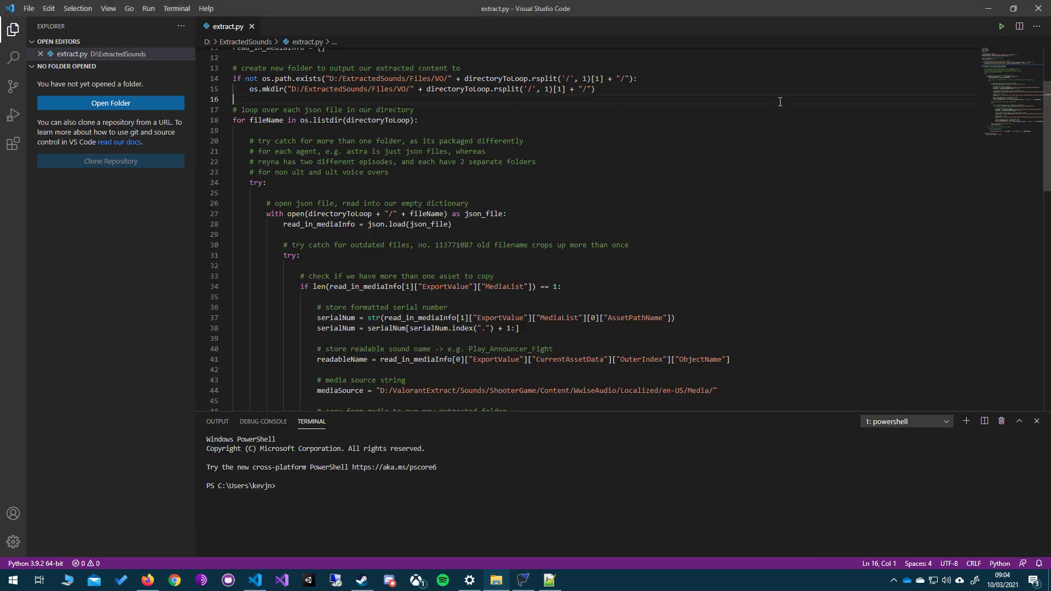
scroll(382, 212, "down", 2)
scroll(379, 211, "down", 10)
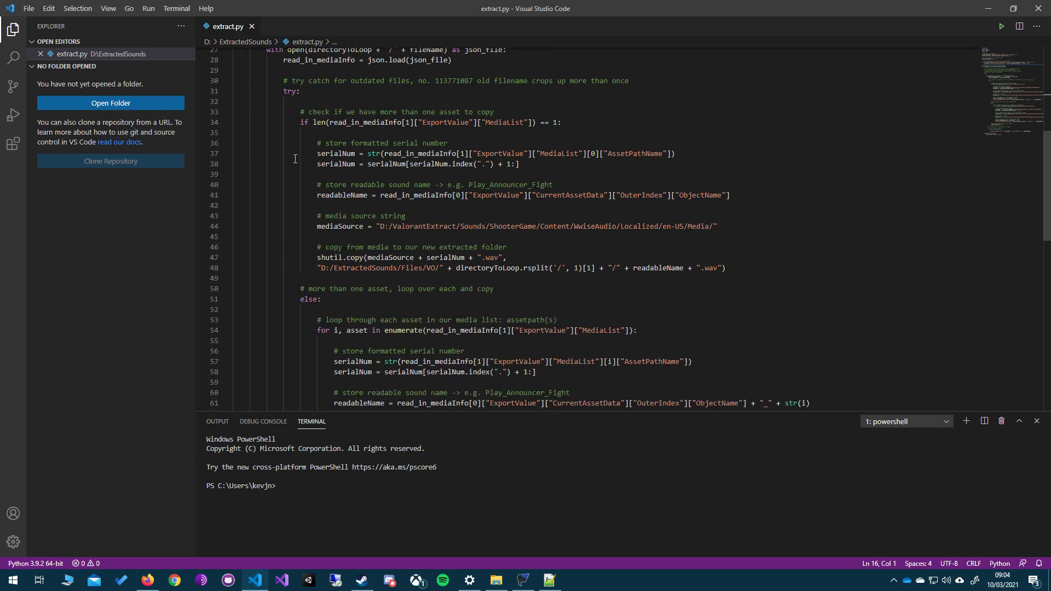
scroll(344, 208, "up", 9)
scroll(302, 159, "down", 10)
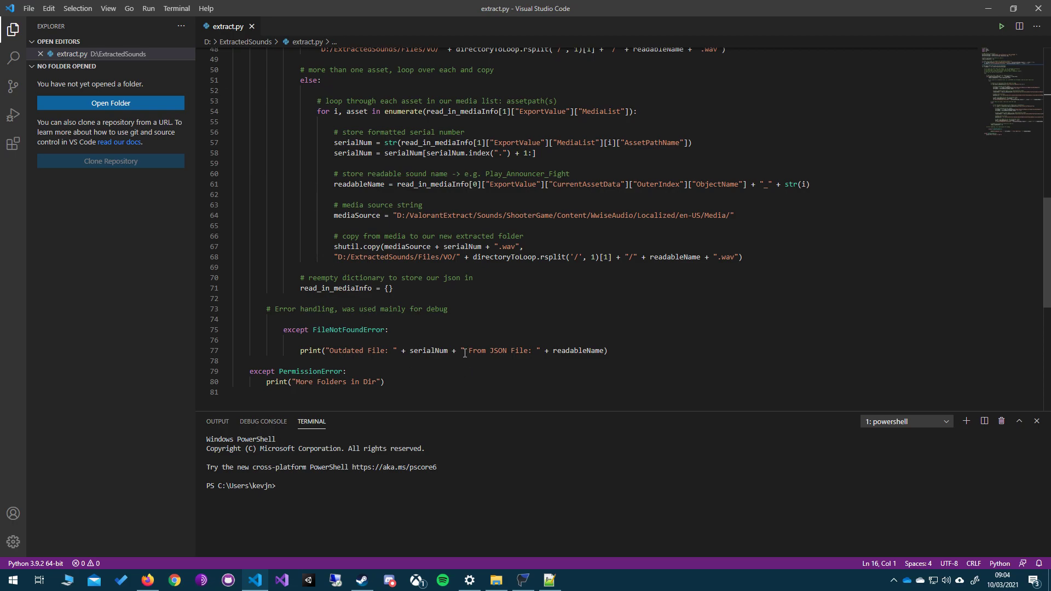
left_click_drag(608, 351, 355, 351)
left_click(355, 351)
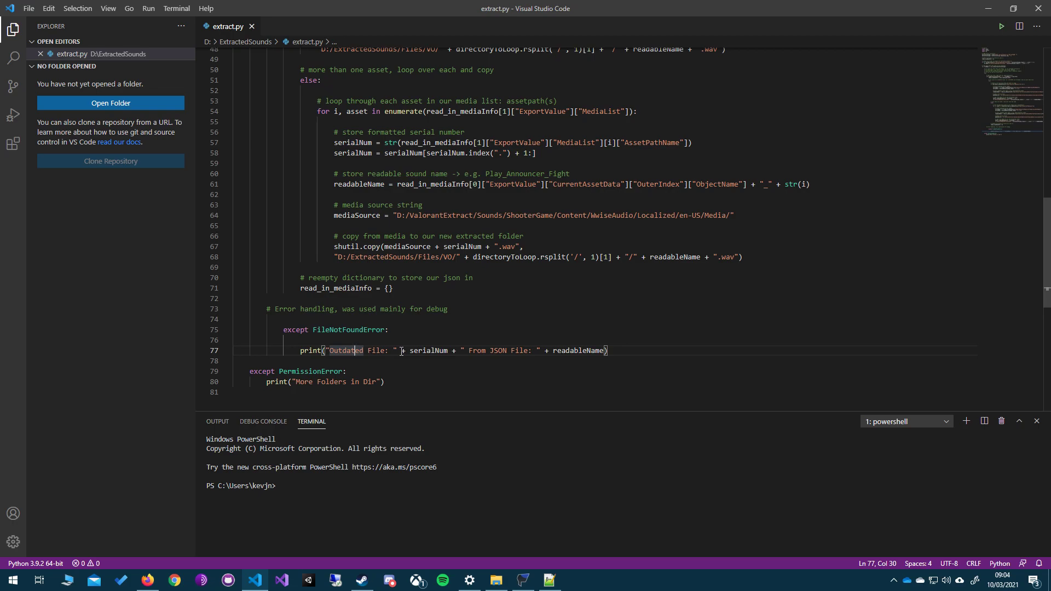
left_click_drag(347, 372, 253, 372)
left_click(324, 372)
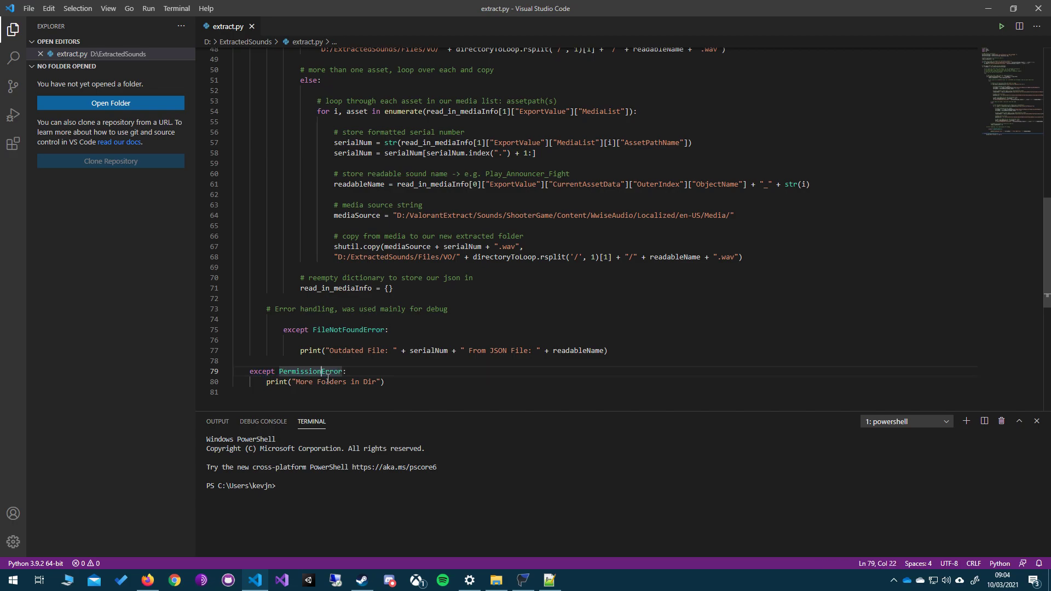
Step: Switch to File Explorer, open the New_Events subfolder, and return to VO_Announcer
left_click(497, 581)
left_click(800, 240)
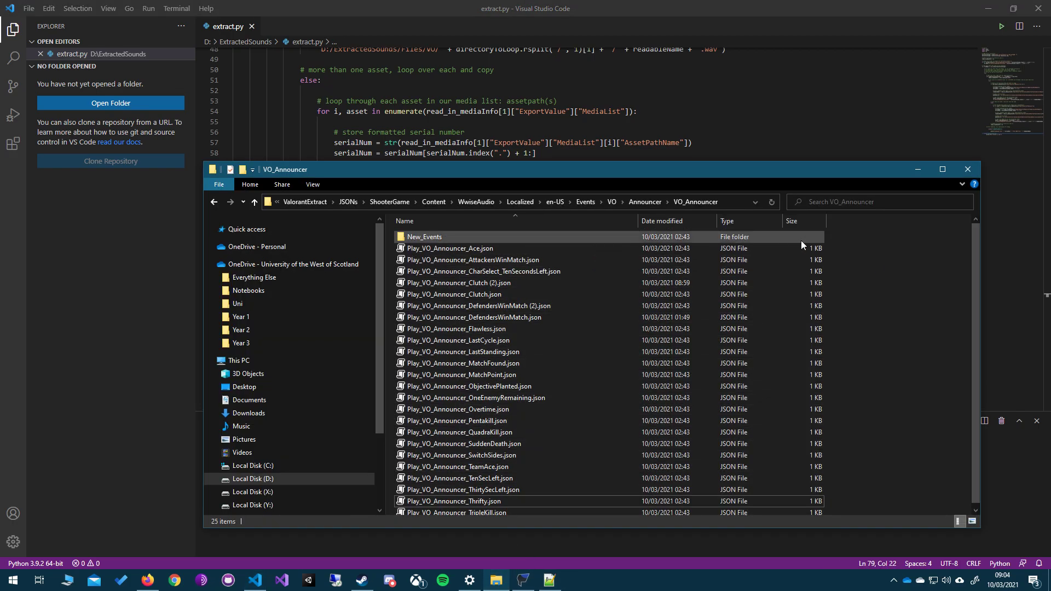
double_click(422, 237)
key("alt+Left")
left_click_drag(860, 258, 739, 328)
left_click(482, 232)
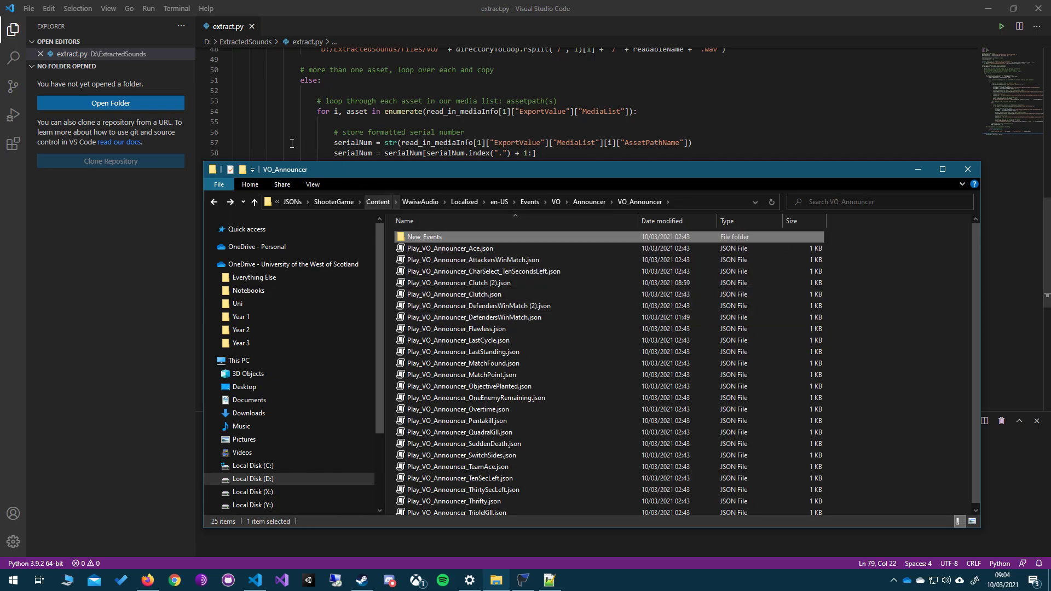
Step: Return to extract.py and highlight the print("More Folders in Dir") line
left_click(287, 142)
left_click_drag(385, 381, 270, 381)
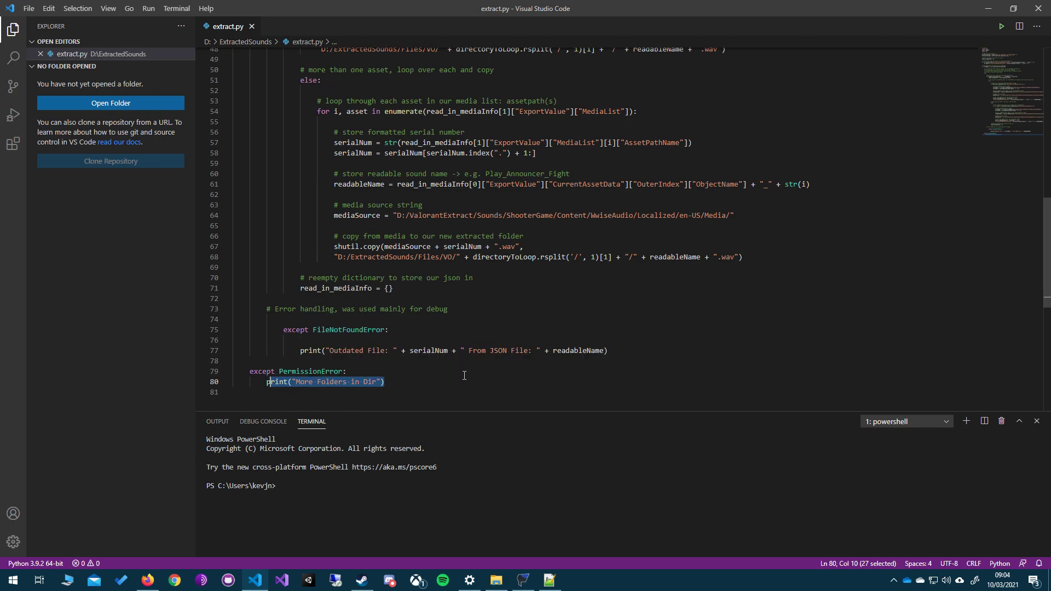
left_click_drag(389, 382, 347, 381)
Step: Go back to line 34 of extract.py and highlight the condition checking whether the MediaList length equals 1
scroll(509, 333, "up", 6)
scroll(486, 227, "up", 3)
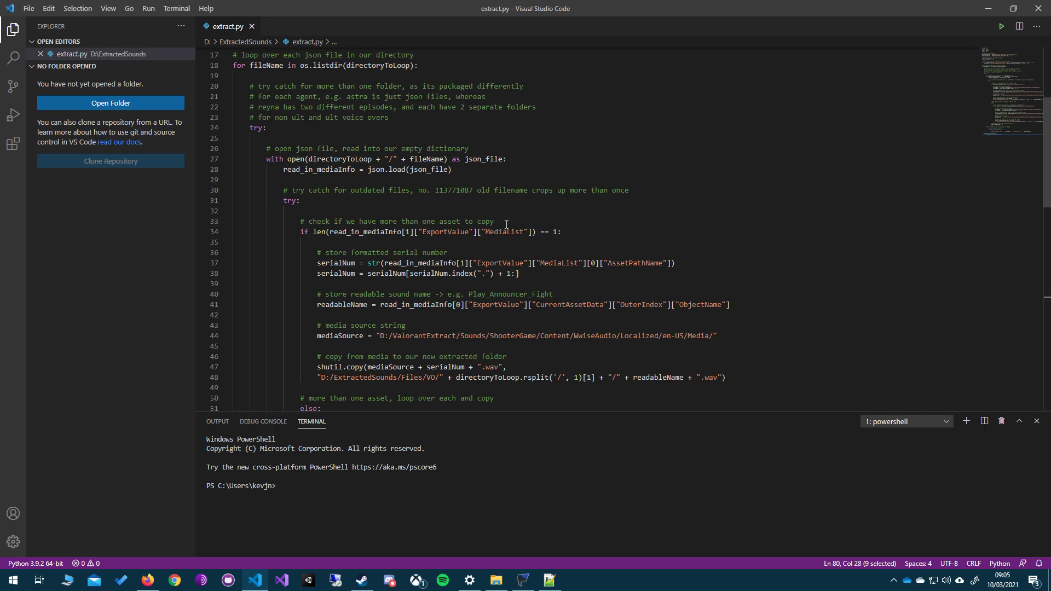
scroll(438, 227, "down", 2)
scroll(384, 164, "up", 1)
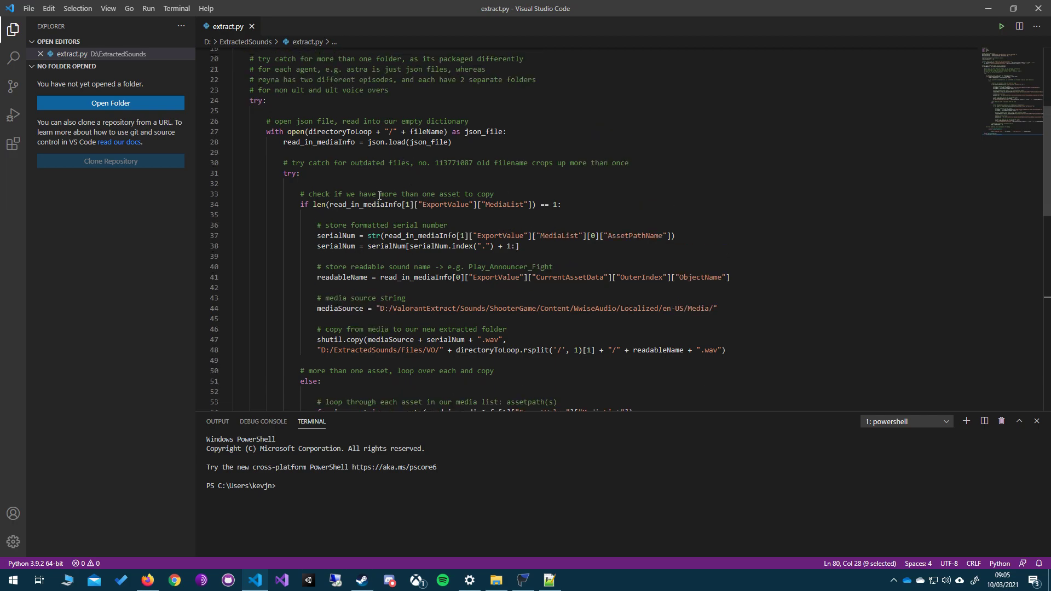
left_click_drag(368, 204, 554, 205)
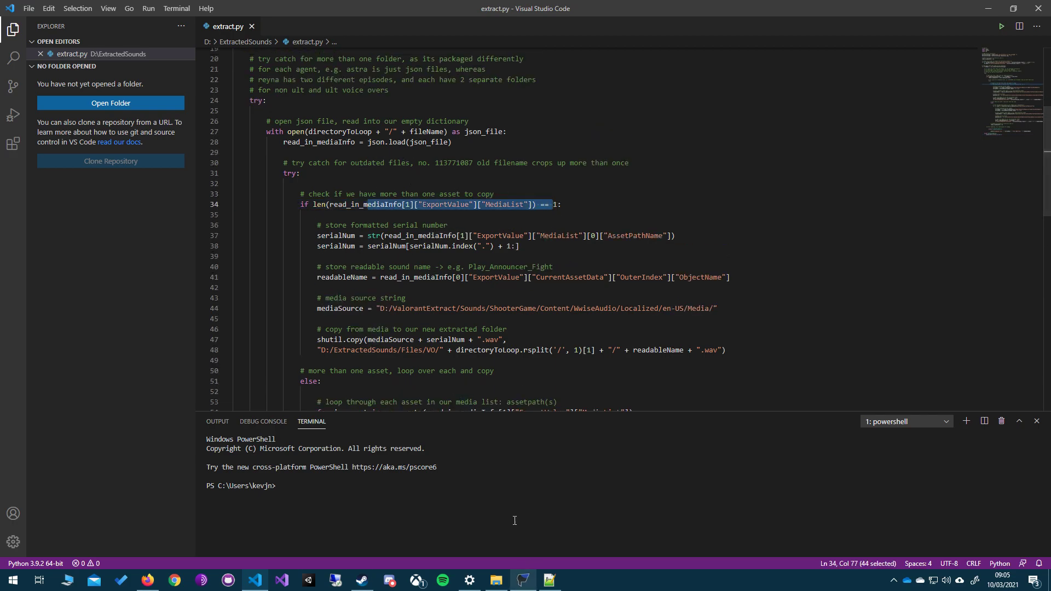
left_click(435, 221)
left_click_drag(317, 204, 549, 205)
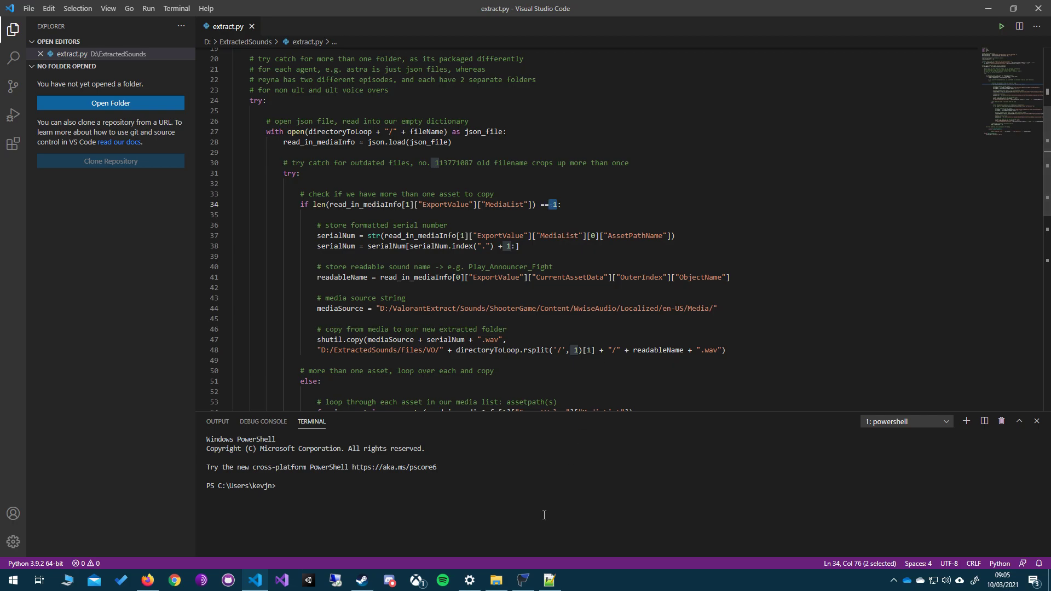
Step: Switch to Notepad++, highlight the media list entries in Play_VO_Announcer_Clutch.json, and return to extract.py
left_click(496, 580)
left_click(550, 580)
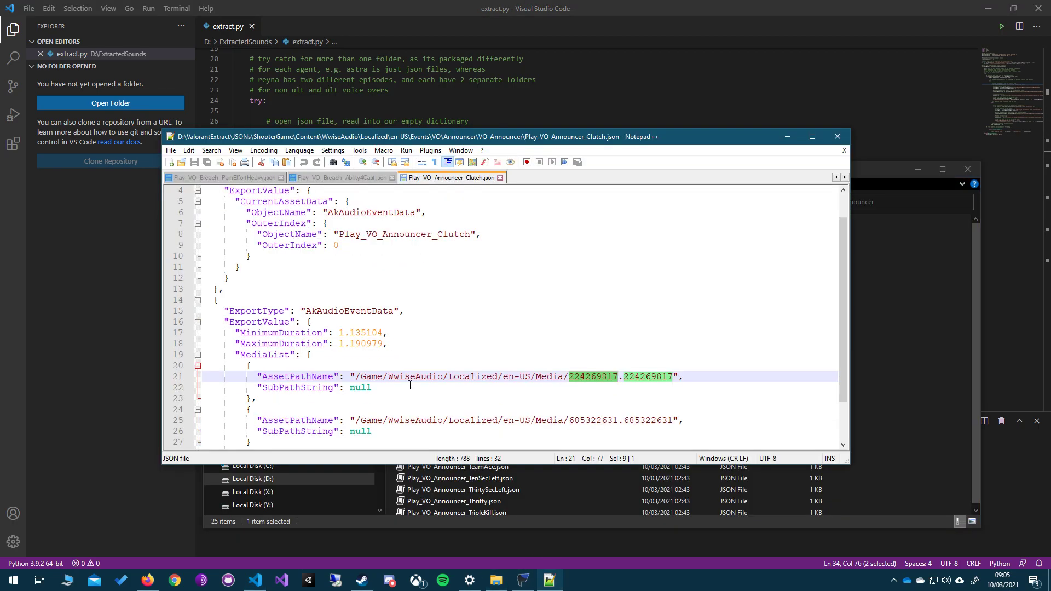
scroll(415, 385, "down", 1)
left_click_drag(270, 325, 437, 336)
scroll(313, 334, "down", 1)
left_click(664, 103)
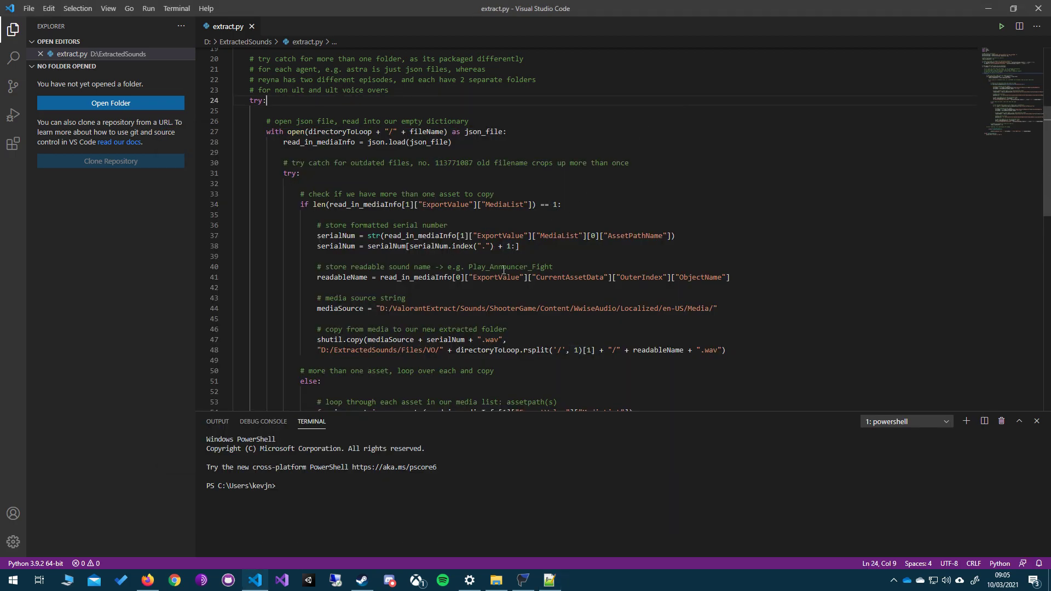
Step: Highlight the else branch and the enumerate loop over the MediaList assets in extract.py
scroll(515, 258, "down", 2)
left_click_drag(314, 327, 500, 357)
scroll(500, 357, "down", 2)
left_click(465, 327)
left_click_drag(330, 305, 597, 311)
scroll(597, 311, "down", 2)
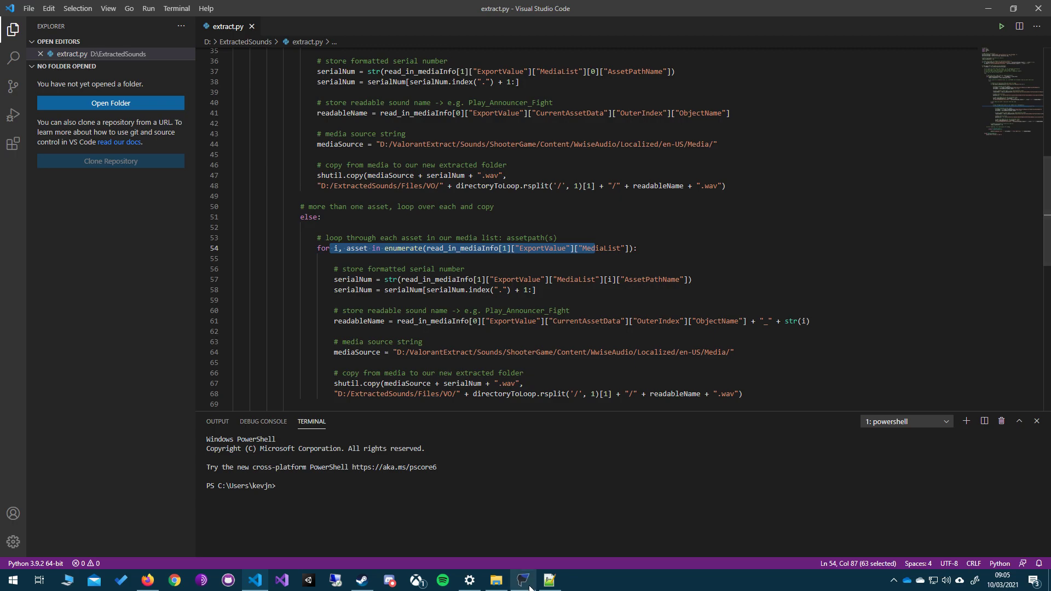
Step: Check the announcer JSON in Notepad++ again, and review the readableName line with its str(i) suffix in extract.py
left_click(496, 581)
left_click(498, 576)
left_click(549, 580)
left_click(512, 336)
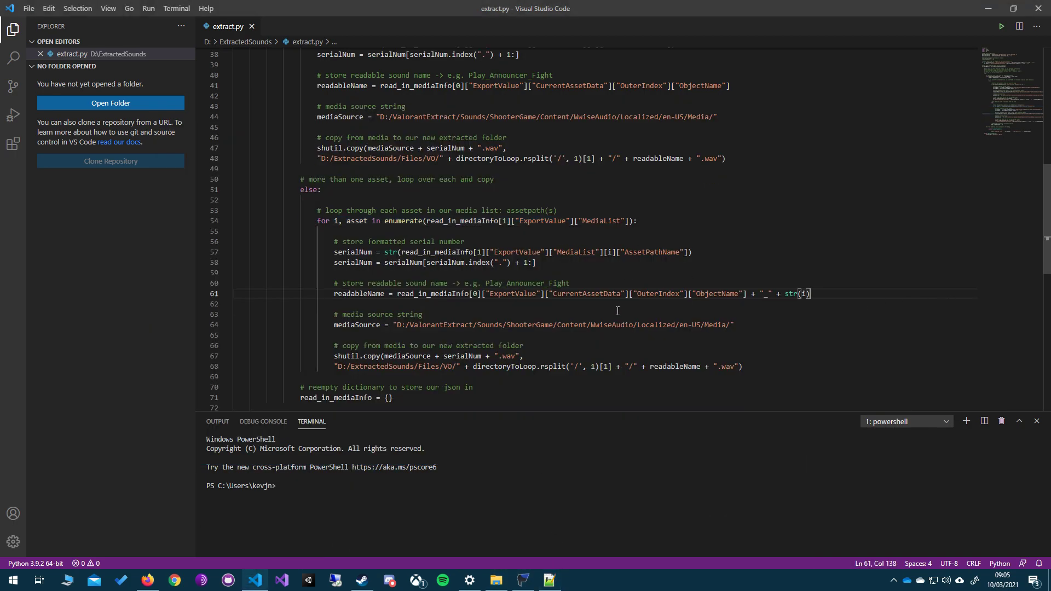
scroll(685, 235, "up", 3)
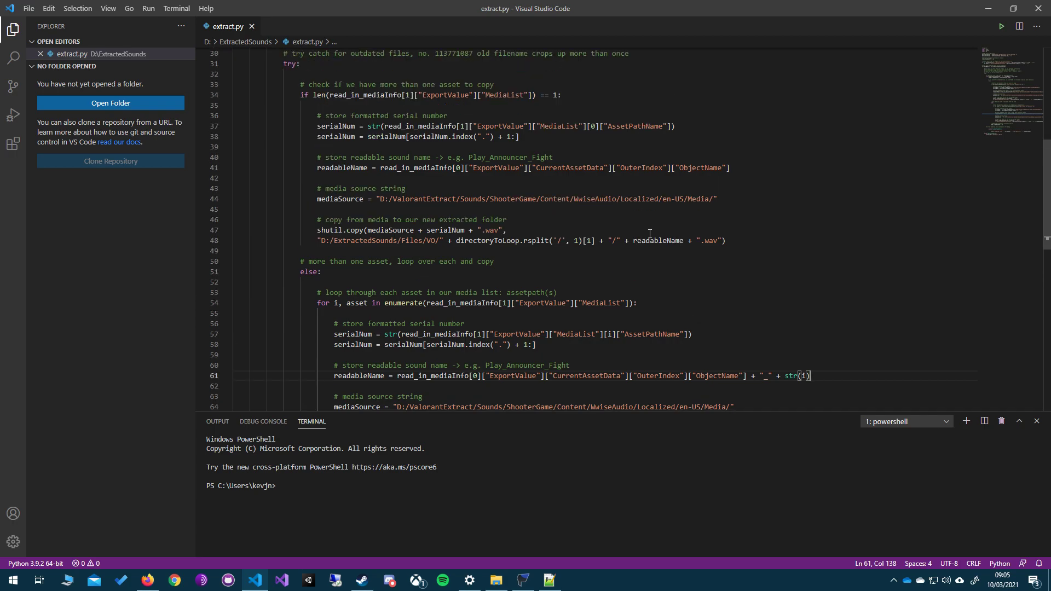
Step: Compare the single-asset branch with the multi-asset loop in extract.py by highlighting the serial number and readable name code in both
left_click_drag(317, 127, 515, 221)
left_click(570, 262)
scroll(372, 285, "down", 2)
left_click_drag(326, 249, 480, 311)
scroll(487, 311, "down", 2)
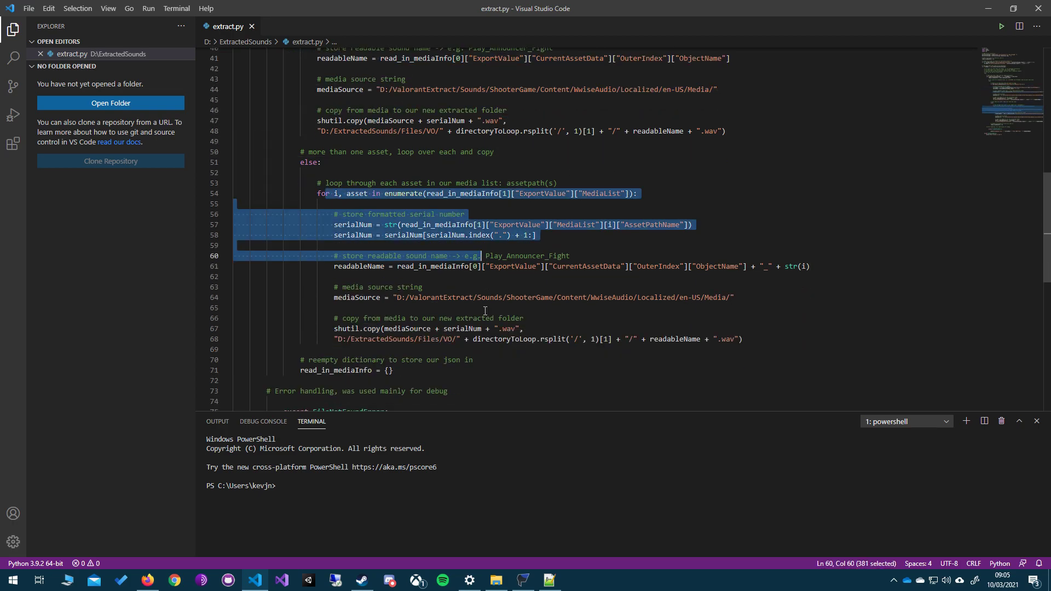
scroll(496, 315, "up", 1)
scroll(493, 296, "up", 1)
scroll(410, 88, "up", 4)
left_click_drag(389, 150, 519, 222)
scroll(707, 303, "down", 4)
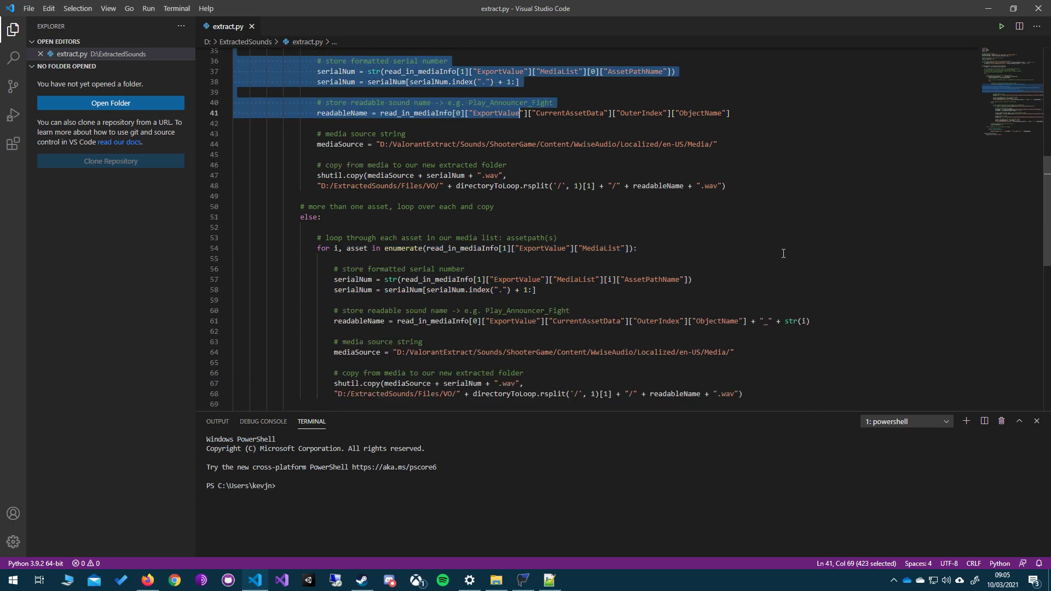
scroll(784, 253, "down", 3)
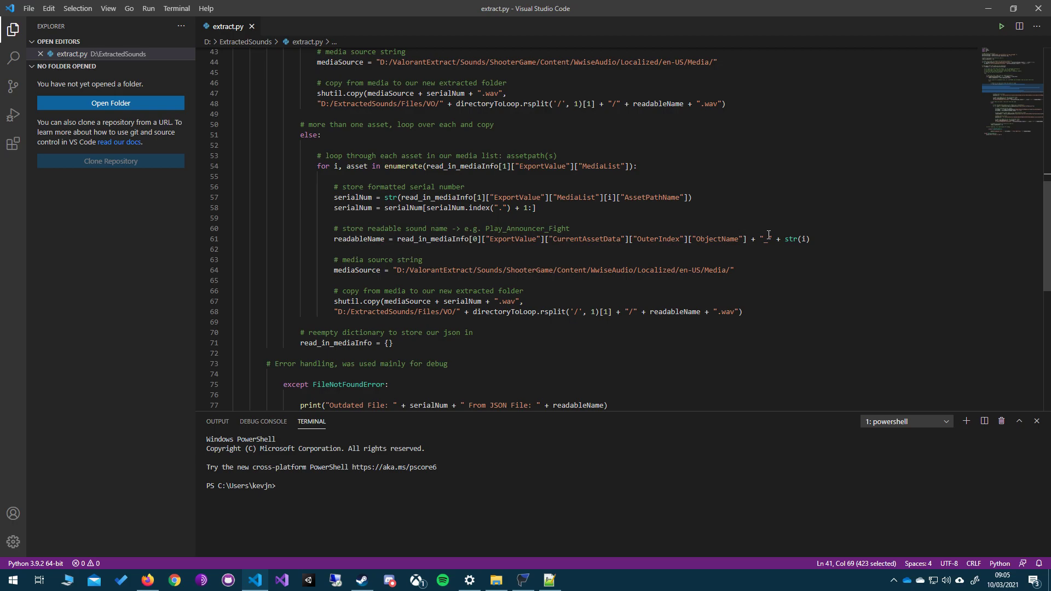
Step: Switch to Notepad++, highlight the media ID in the first AssetPathName of Play_VO_Announcer_Clutch.json, and return to extract.py
left_click(371, 209)
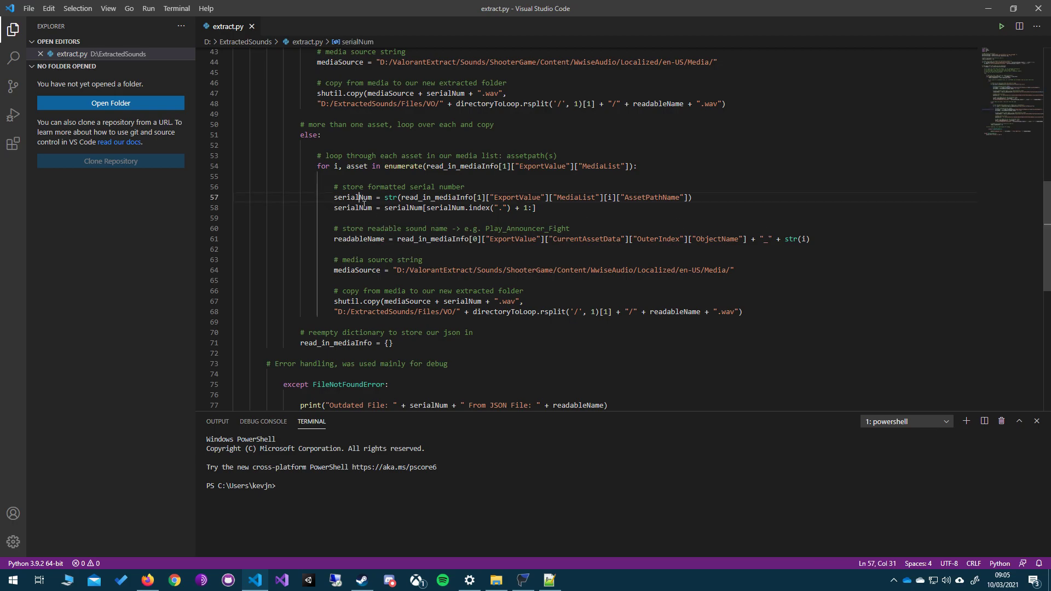
key("alt+Tab")
double_click(593, 322)
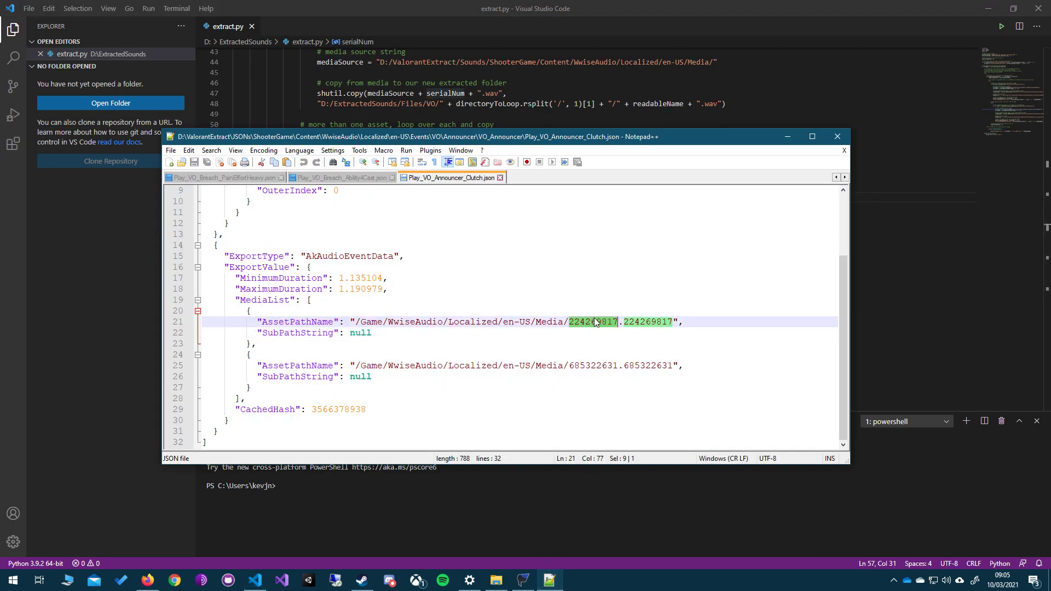
left_click(787, 137)
left_click(504, 247)
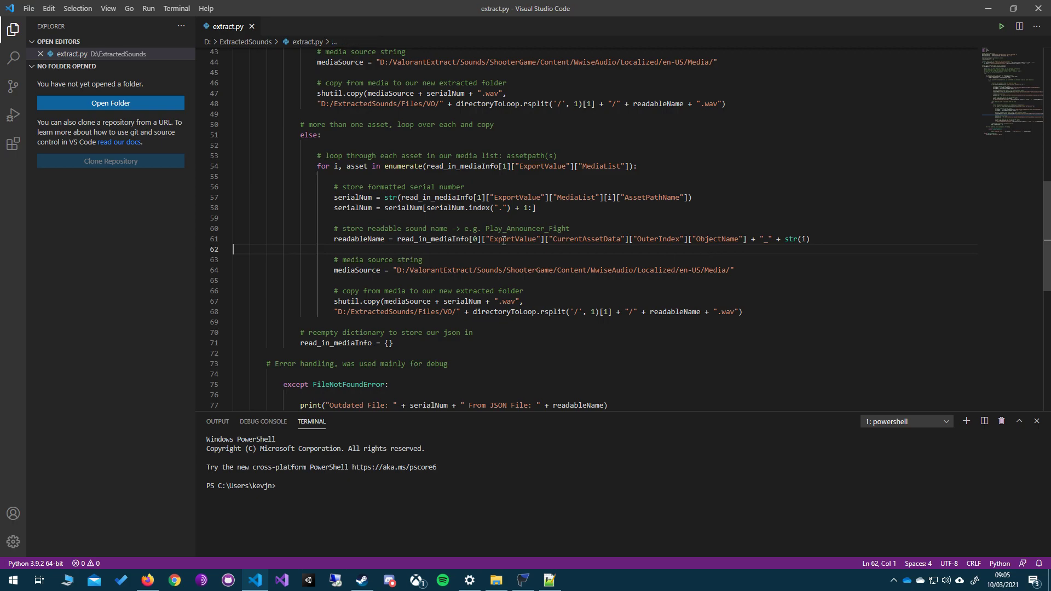
Step: Highlight the individual MediaList entries of Play_VO_Announcer_Clutch.json in Notepad++ and go back to the loop in extract.py
left_click(358, 199)
left_click(432, 177)
left_click(549, 581)
left_click(505, 321)
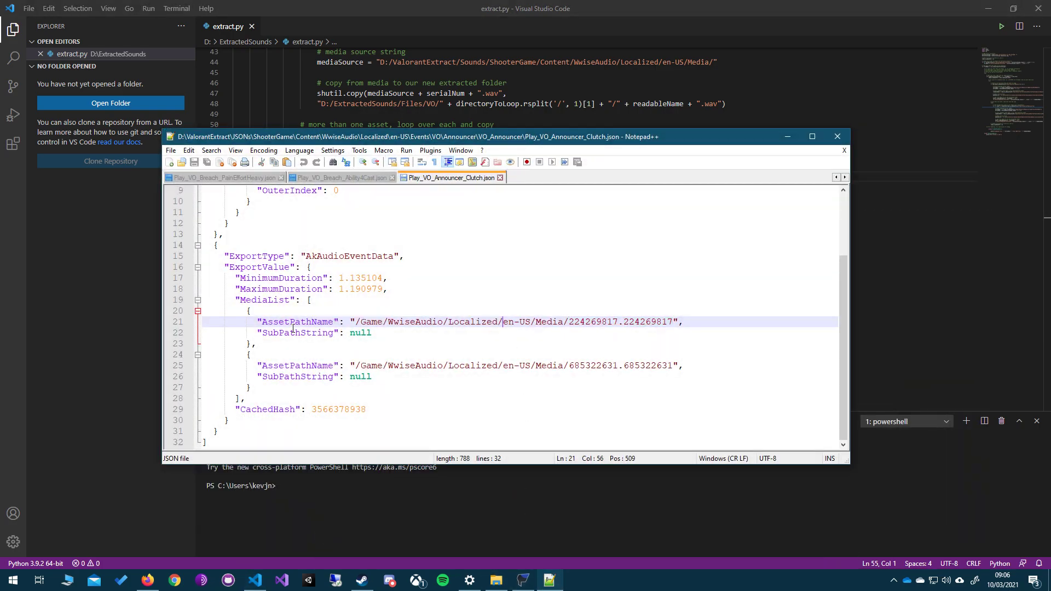
left_click_drag(257, 314, 332, 365)
left_click(306, 356)
left_click(258, 315)
left_click_drag(248, 311, 266, 390)
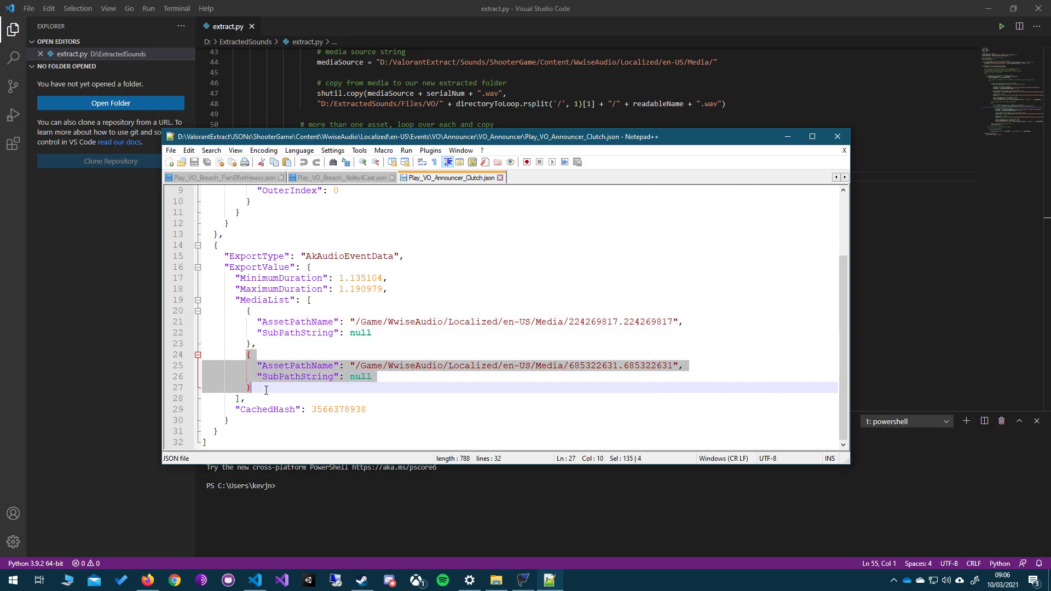
left_click(788, 136)
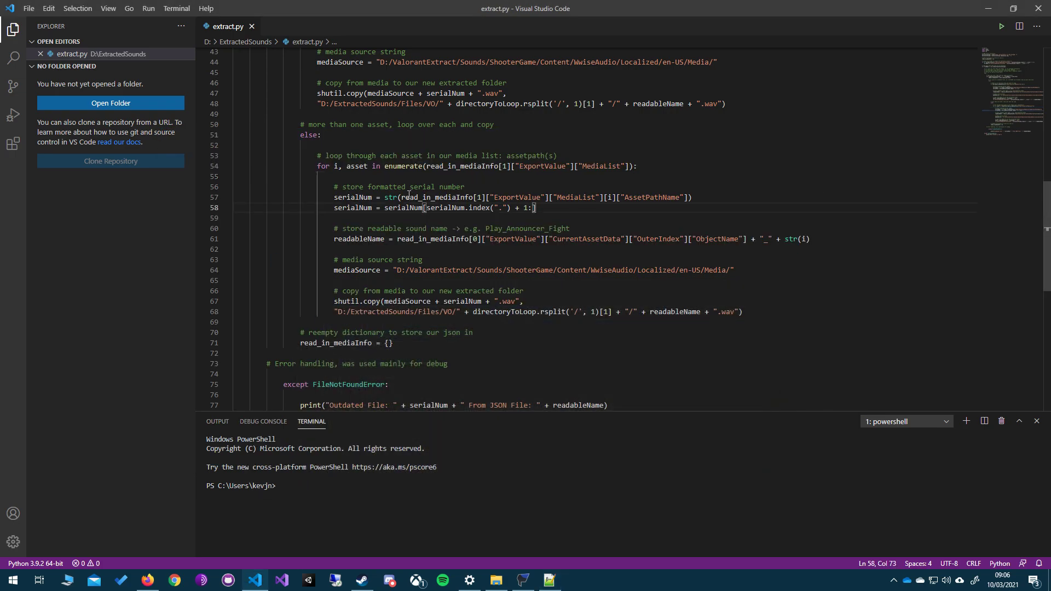
Step: Highlight the two serialNum assignments on lines 57 and 58 of extract.py, inside the enumerate loop
left_click_drag(381, 198, 608, 201)
left_click_drag(334, 167, 338, 167)
left_click(448, 209)
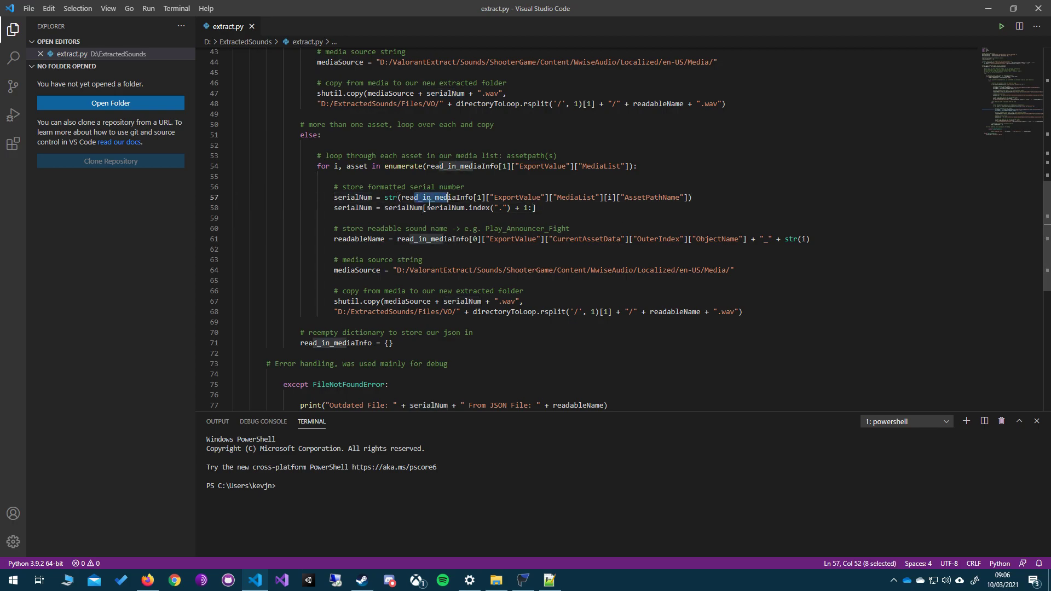
left_click(390, 199)
left_click_drag(390, 199, 550, 198)
left_click_drag(334, 208, 543, 211)
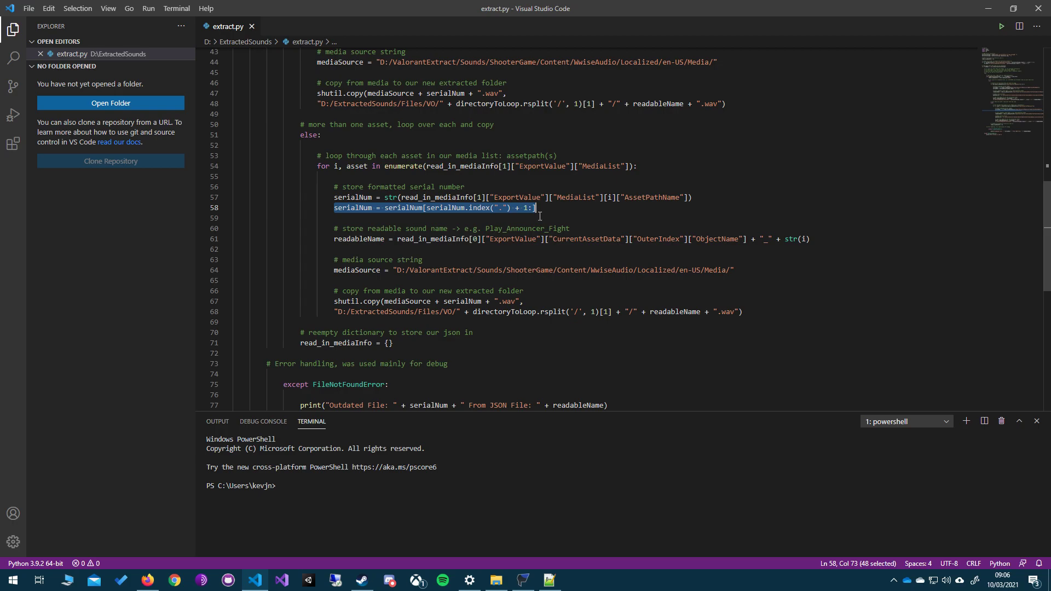
Step: Highlight the first asset's path and the ID after its dot in Notepad++, and return to the serialNum slicing line in extract.py
left_click(496, 581)
left_click(550, 580)
left_click(662, 400)
left_click_drag(619, 323, 356, 324)
double_click(639, 322)
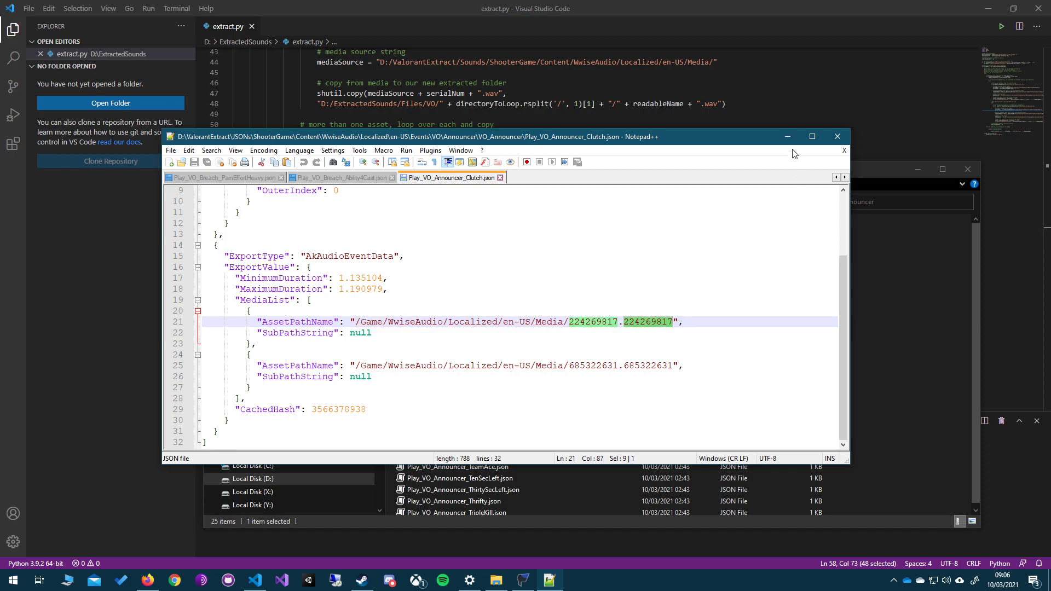
left_click(511, 93)
left_click_drag(537, 208, 422, 187)
left_click(430, 195)
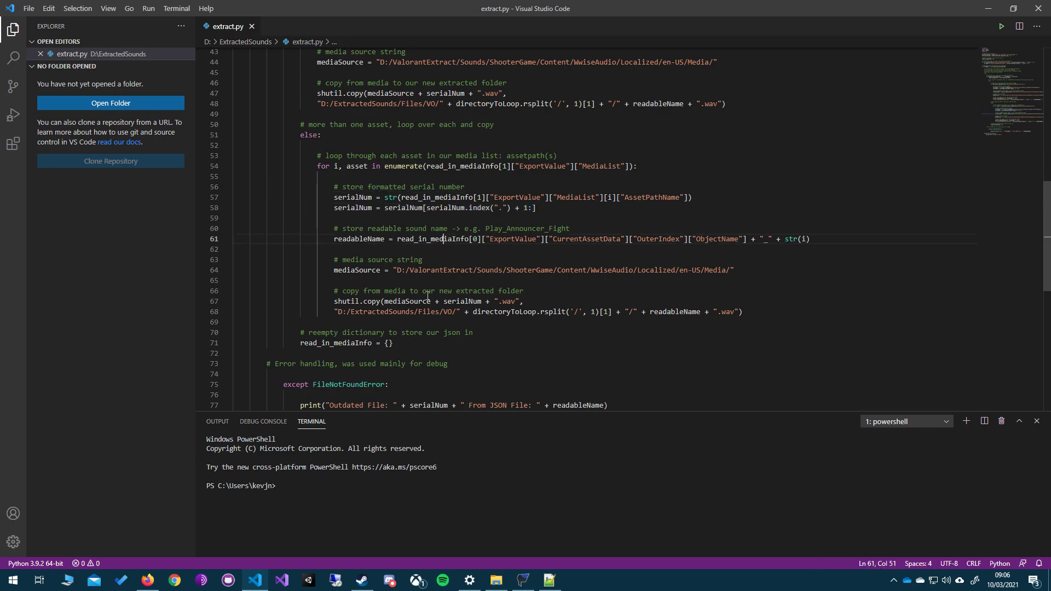
Step: Highlight the ObjectName lookup and the str(i) suffix in the readableName assignment on line 61 of extract.py
left_click(382, 232)
scroll(413, 224, "up", 2)
mouse_move(430, 227)
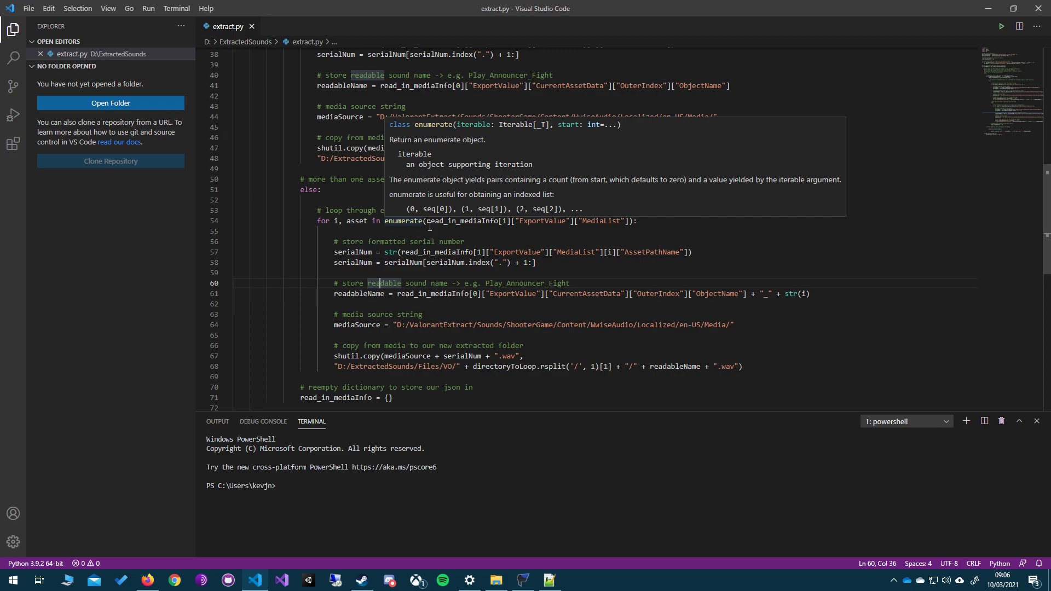
left_click_drag(843, 298, 786, 296)
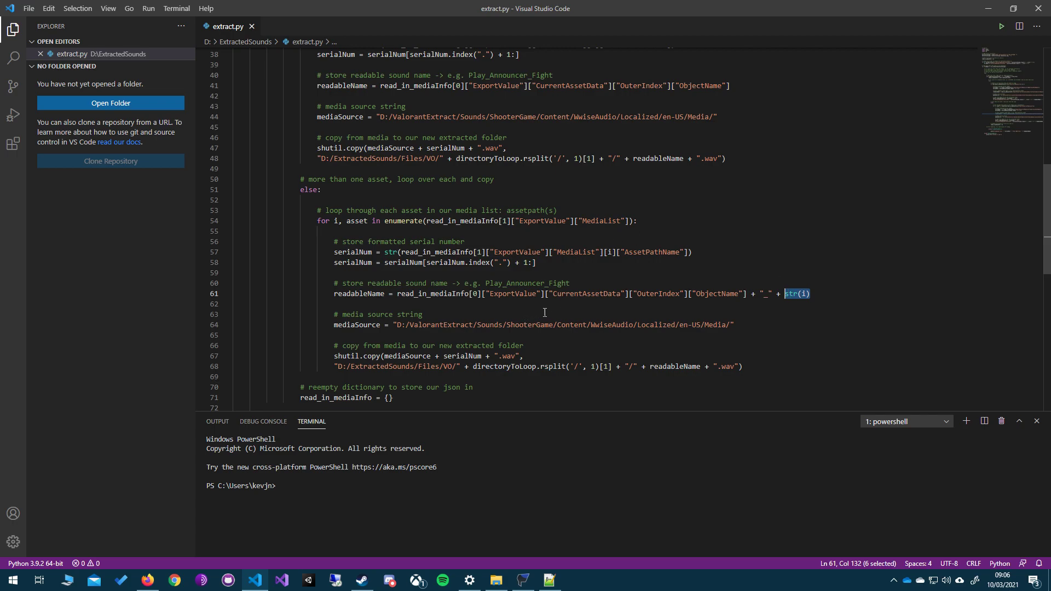
left_click_drag(402, 299, 782, 302)
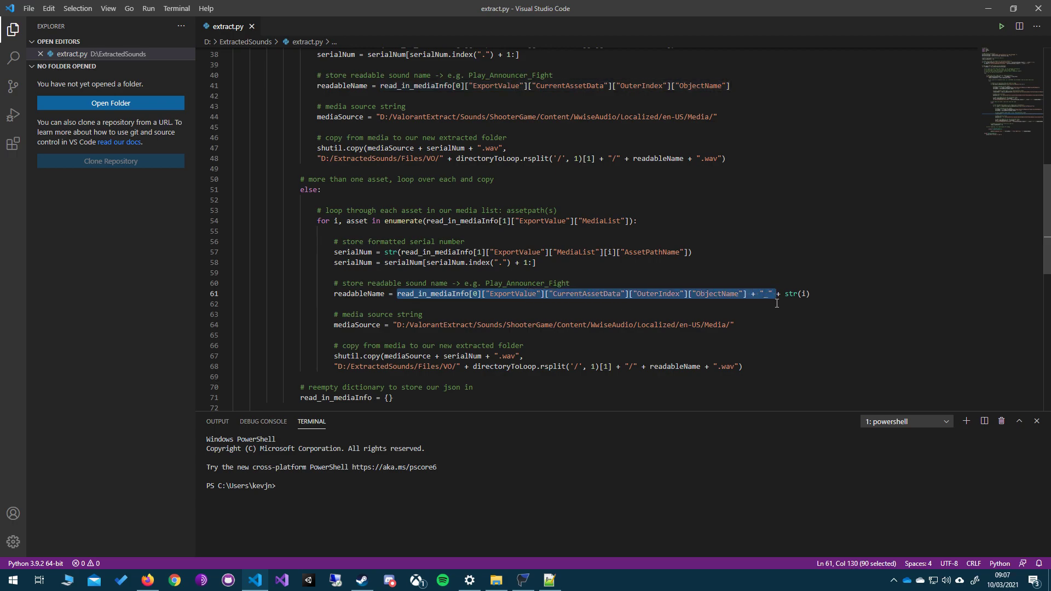
left_click(787, 255)
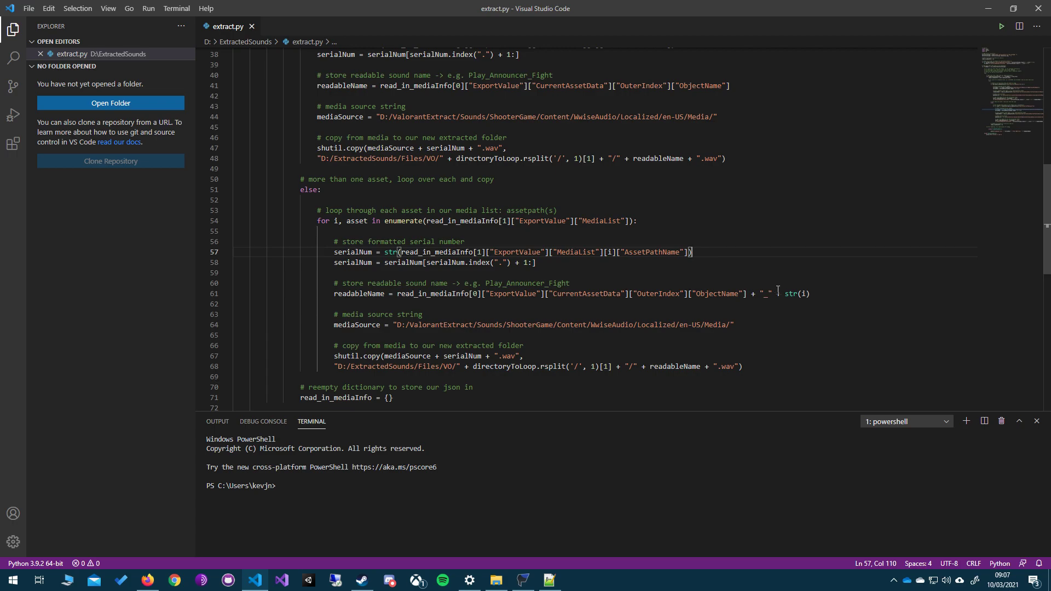
left_click_drag(827, 296, 790, 299)
left_click_drag(394, 296, 542, 296)
Step: Check the object name in the announcer JSON in Notepad++, and highlight the underscore separator of readableName in extract.py
left_click(549, 580)
scroll(426, 296, "up", 2)
left_click_drag(263, 268, 475, 269)
left_click(473, 269)
left_click(890, 278)
double_click(805, 296)
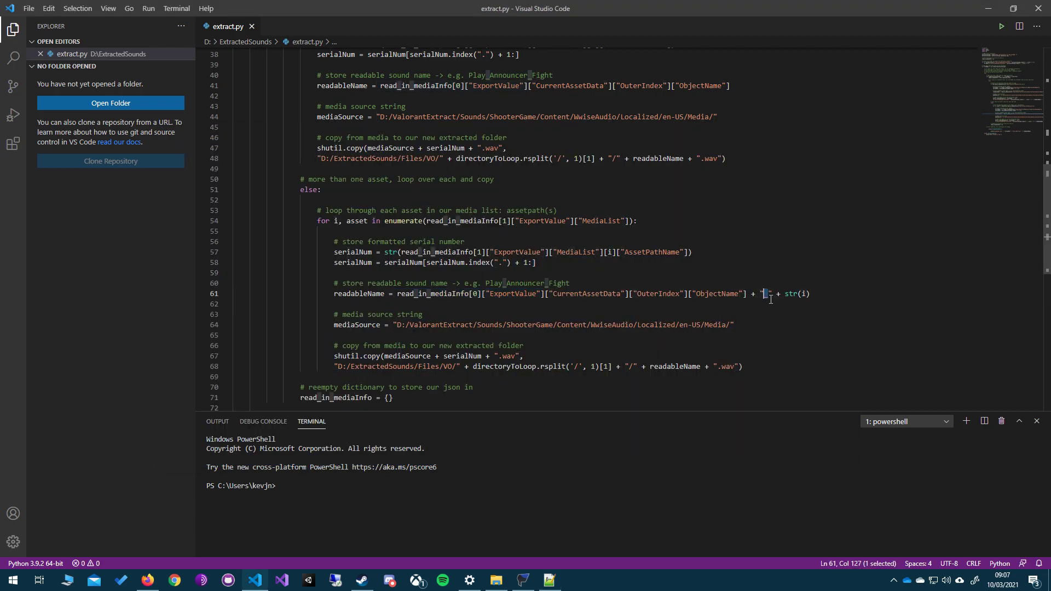
Step: Highlight the else branch and the mediaSource path on line 64 of extract.py
scroll(638, 287, "down", 2)
left_click_drag(293, 136, 533, 302)
left_click(582, 261)
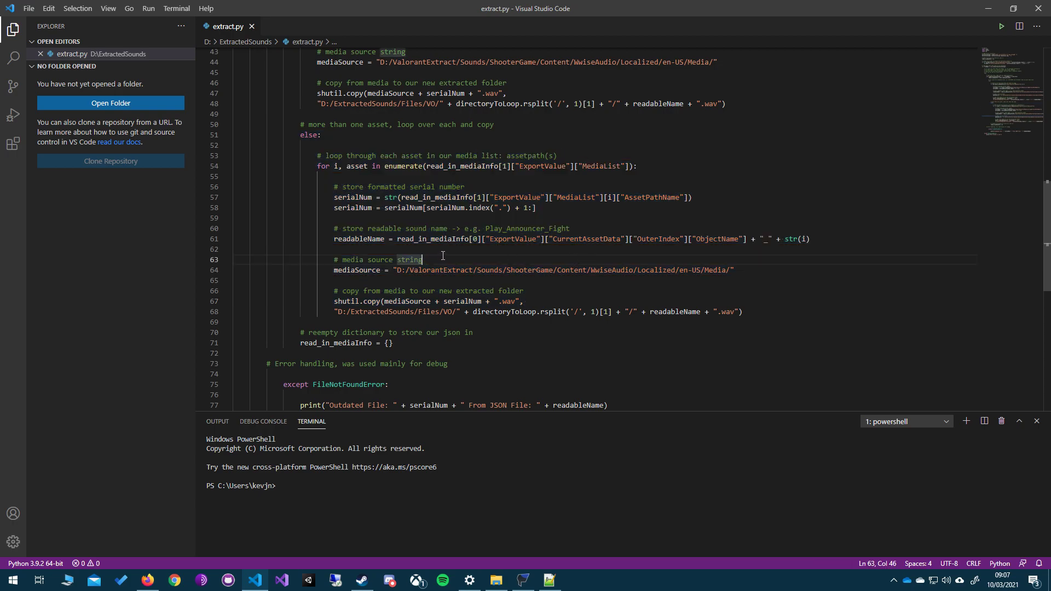
left_click_drag(398, 271, 732, 271)
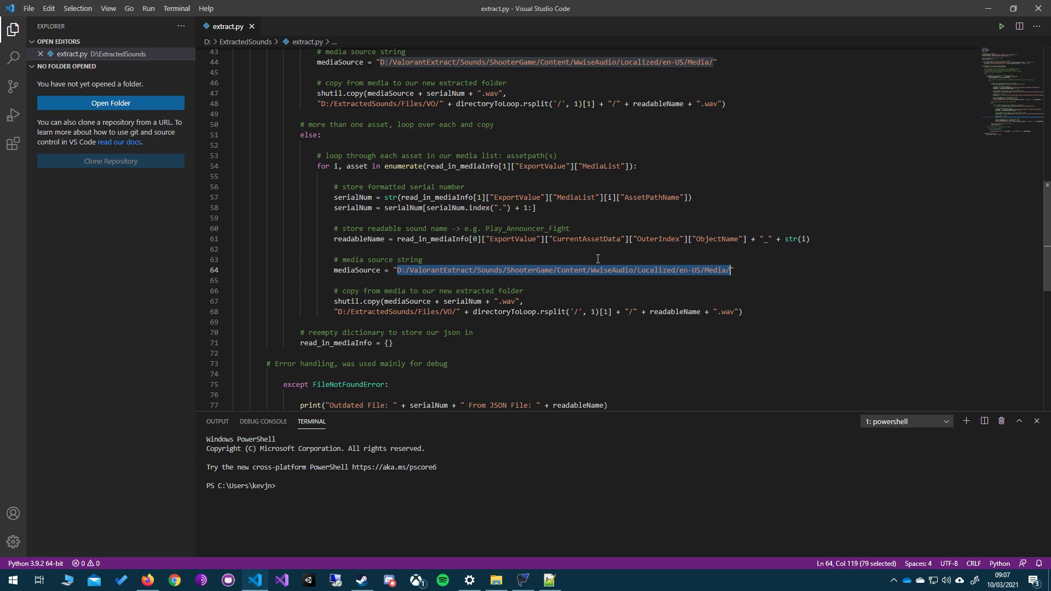
left_click(529, 270)
left_click_drag(398, 270, 527, 273)
Step: Browse in File Explorer to D:\ValorantExtract\Sounds\ShooterGame\Content\WwiseAudio\Localized\en-US\Media, and return to extract.py
left_click(496, 581)
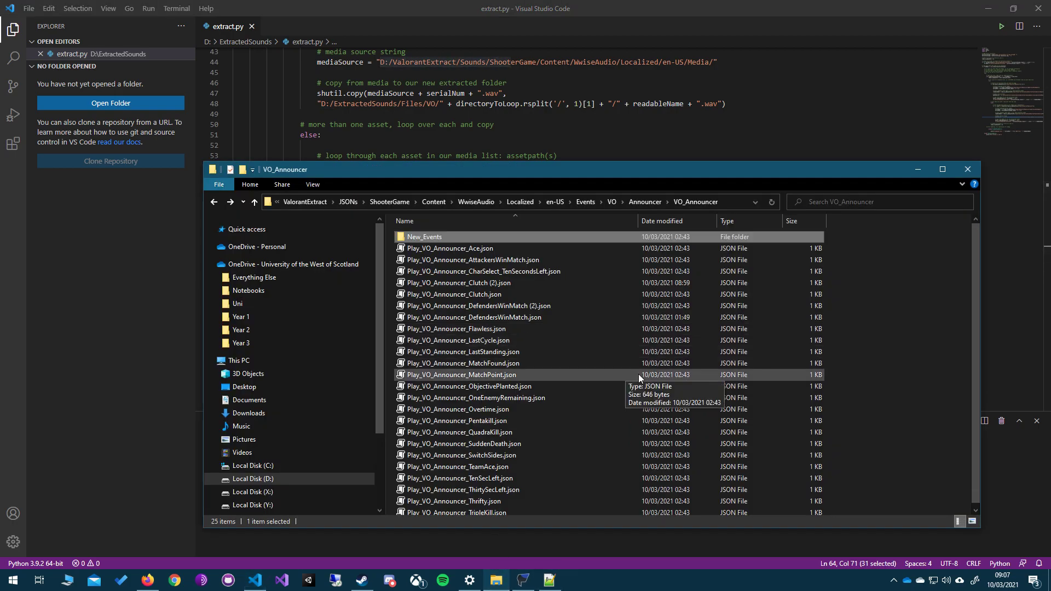
left_click(386, 202)
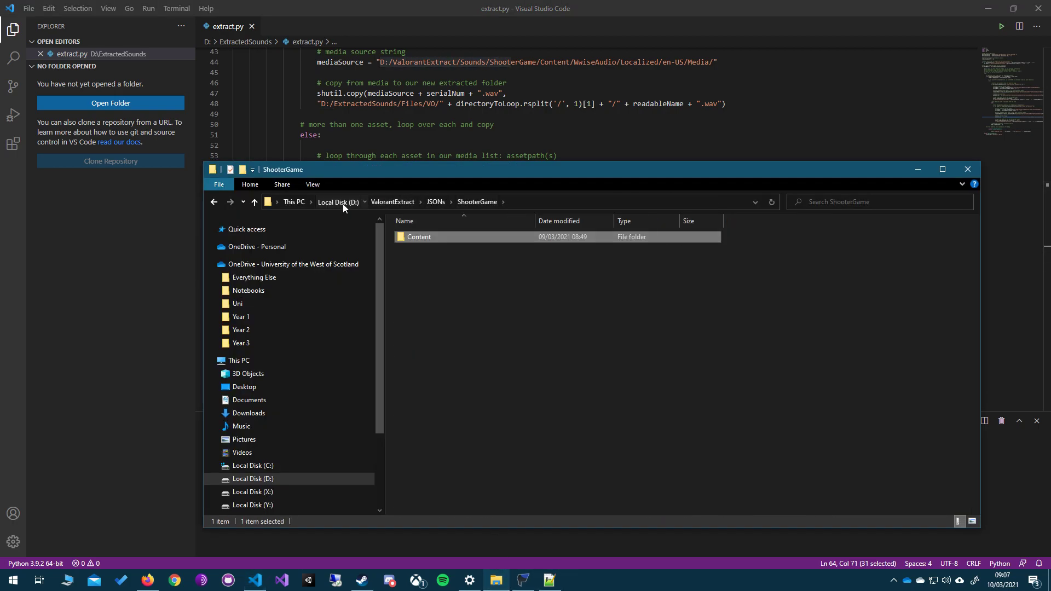
left_click(343, 202)
double_click(435, 248)
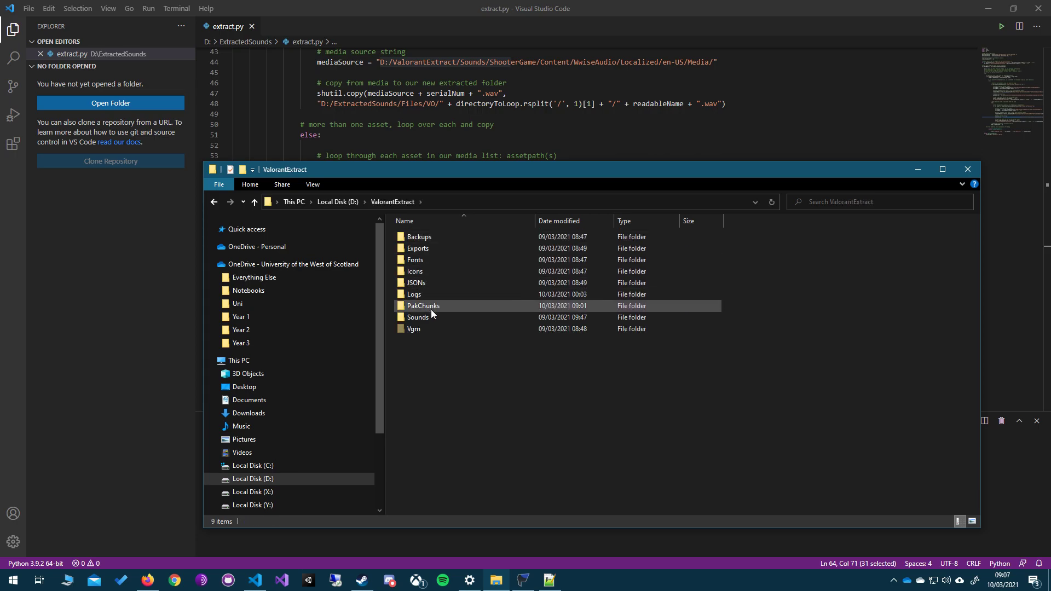
double_click(433, 317)
double_click(451, 237)
double_click(452, 237)
double_click(452, 237)
double_click(451, 237)
double_click(451, 236)
double_click(451, 237)
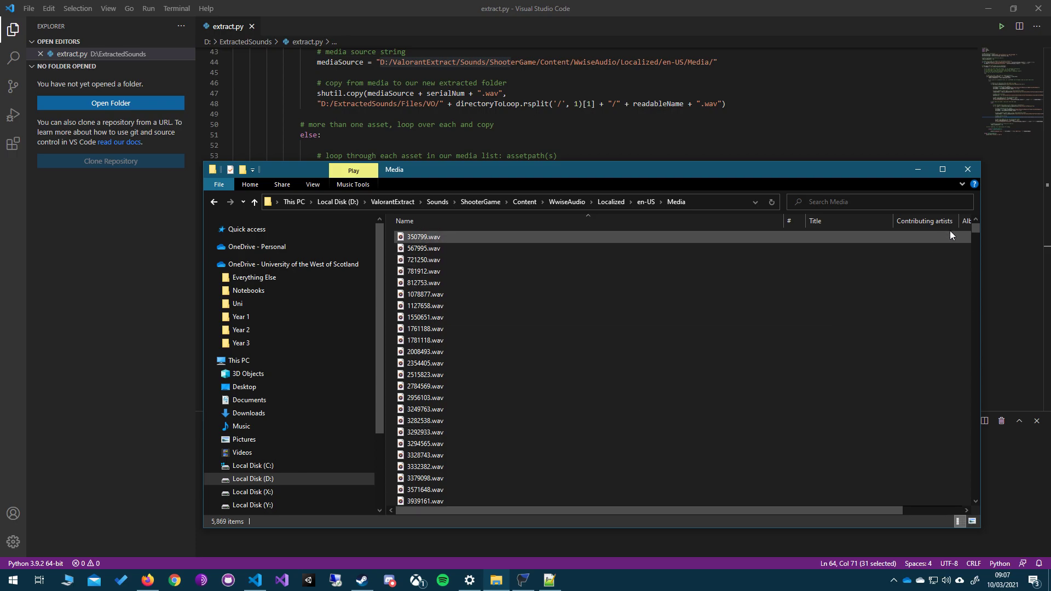
left_click(920, 170)
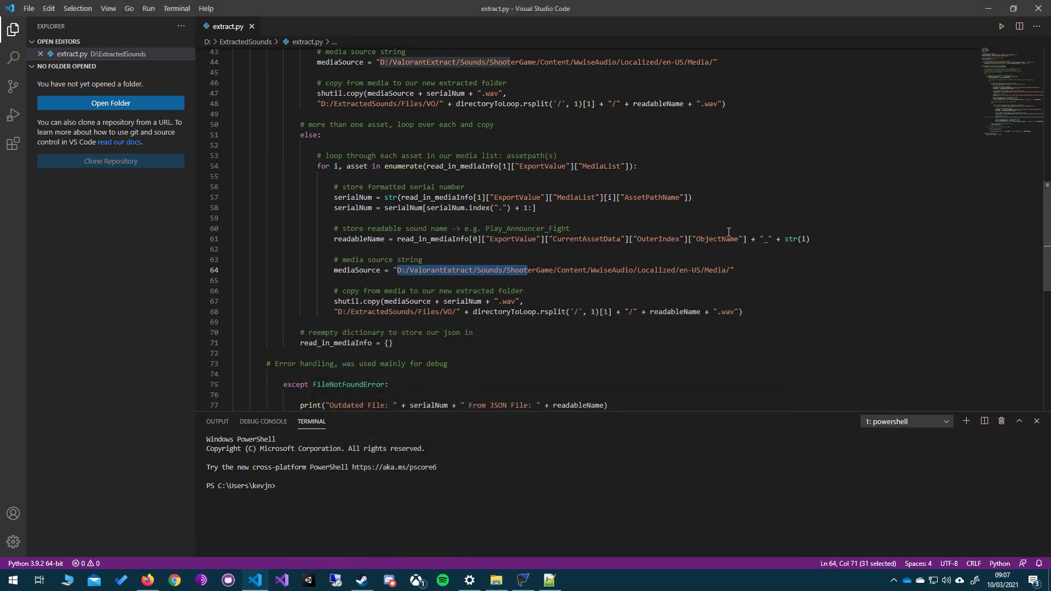
Step: Highlight the full mediaSource path on line 64 again and look over the preceding code in extract.py
scroll(729, 232, "up", 2)
left_click(399, 326)
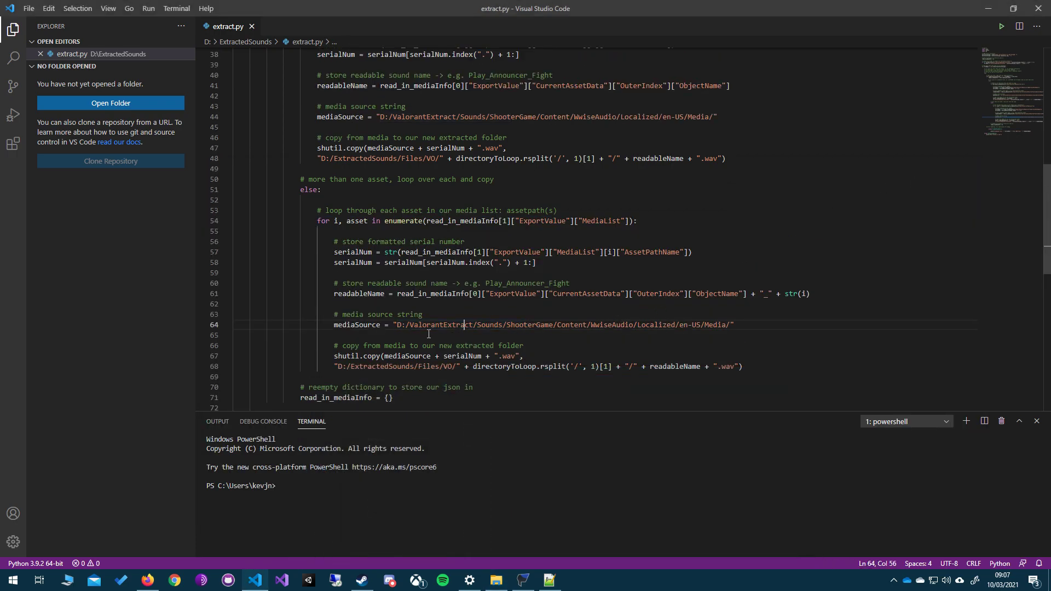
left_click_drag(399, 326, 736, 326)
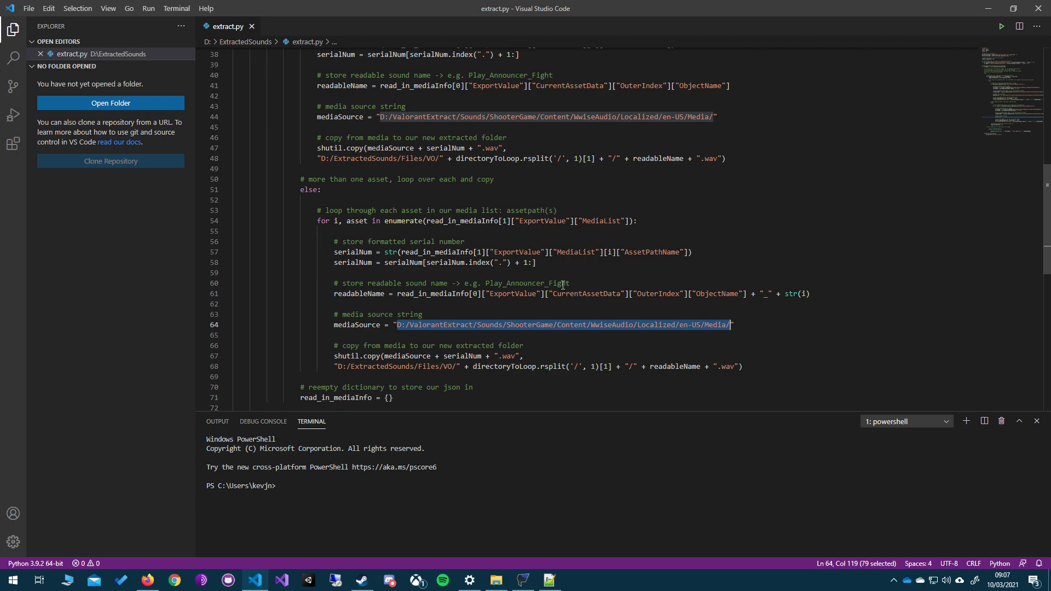
scroll(548, 279, "up", 12)
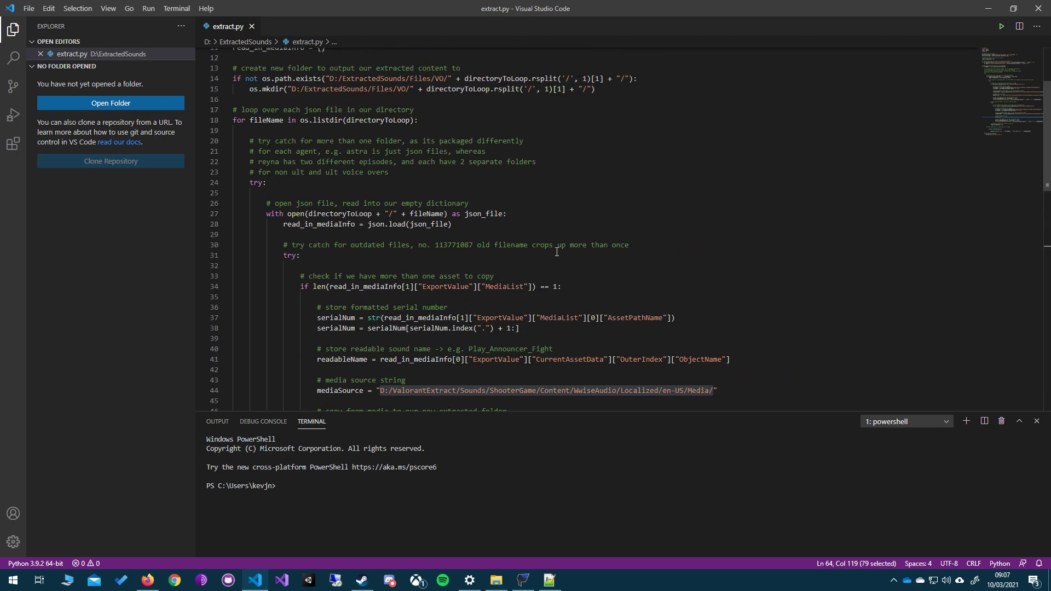
scroll(435, 200, "down", 5)
scroll(435, 200, "down", 7)
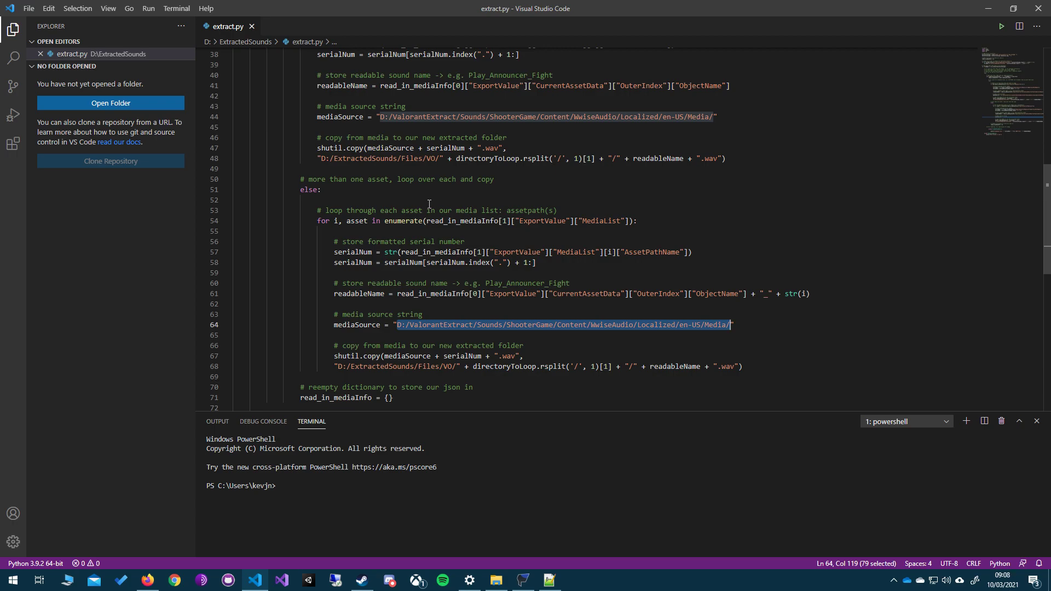
Step: Highlight the comments on the media source string and on copying from media to the new extracted folder in extract.py
scroll(438, 208, "down", 3)
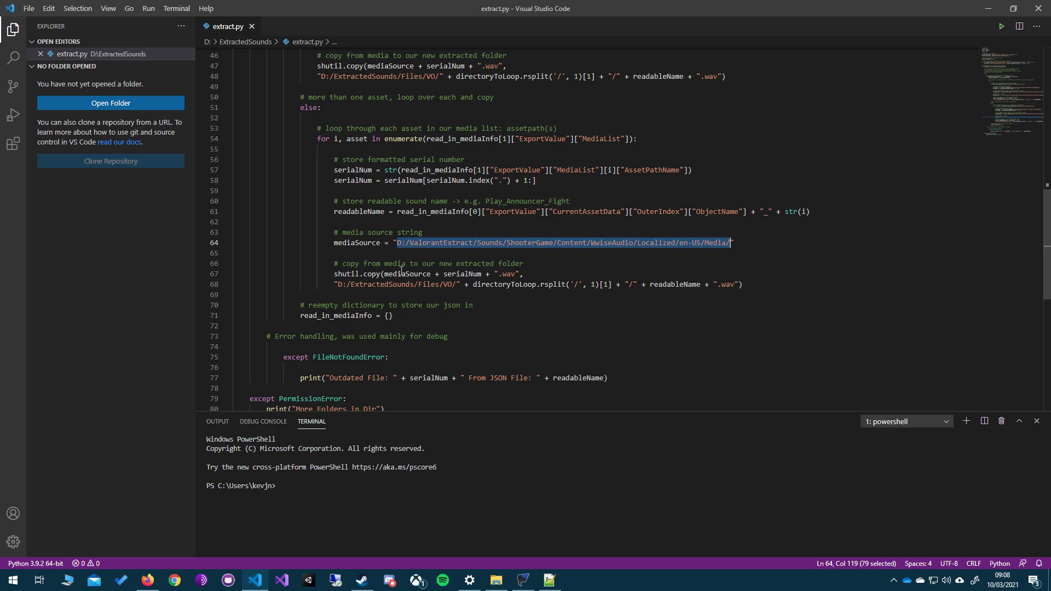
left_click_drag(335, 265, 575, 268)
left_click(573, 267)
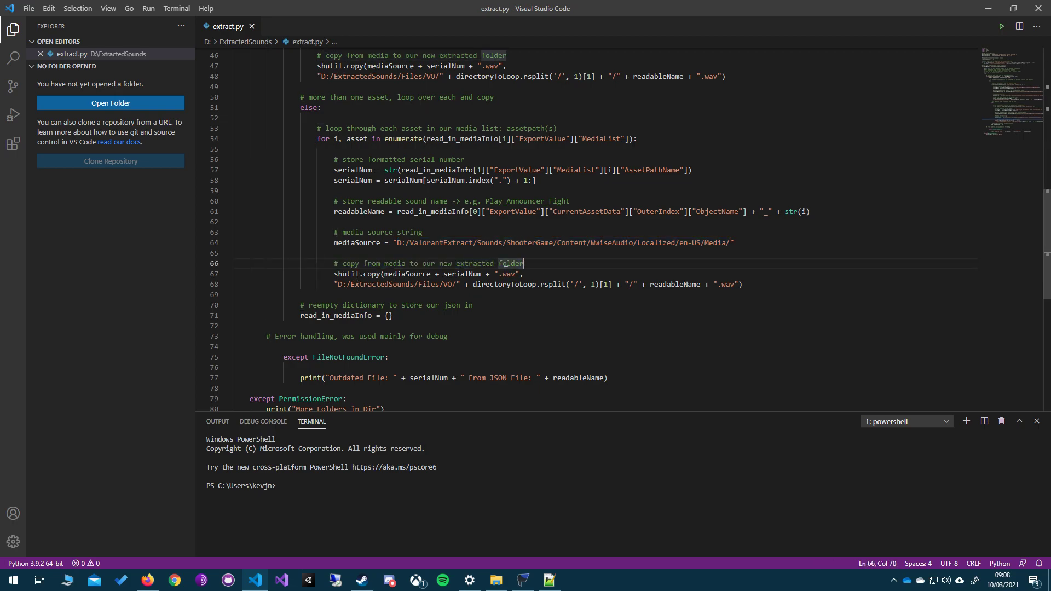
left_click_drag(364, 234, 404, 233)
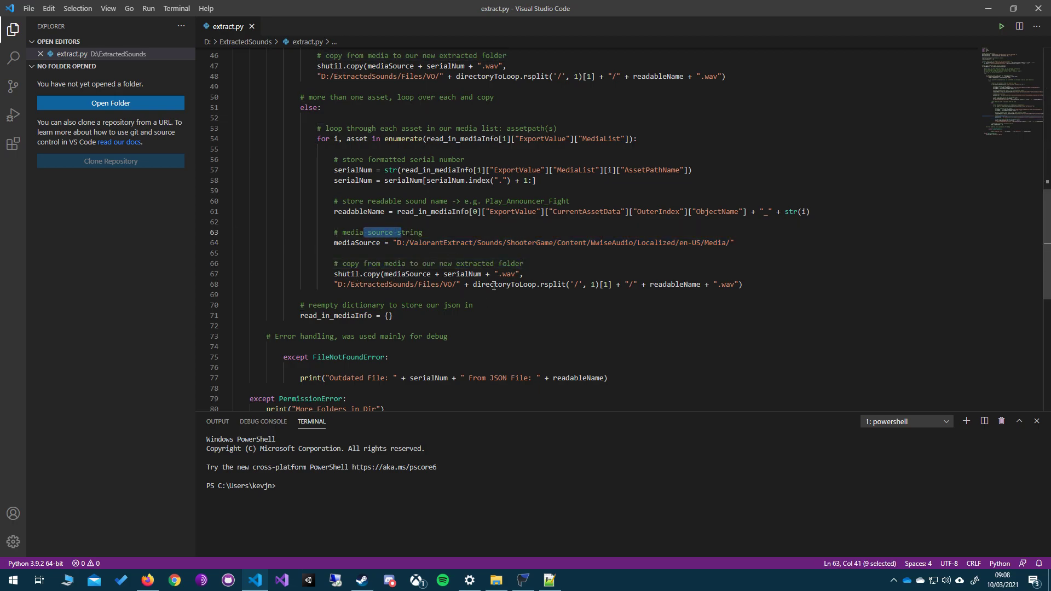
left_click_drag(434, 265, 522, 265)
Step: Highlight the output folder creation on lines 14 and 15 and the directoryToLoop input code of extract.py
scroll(384, 206, "up", 12)
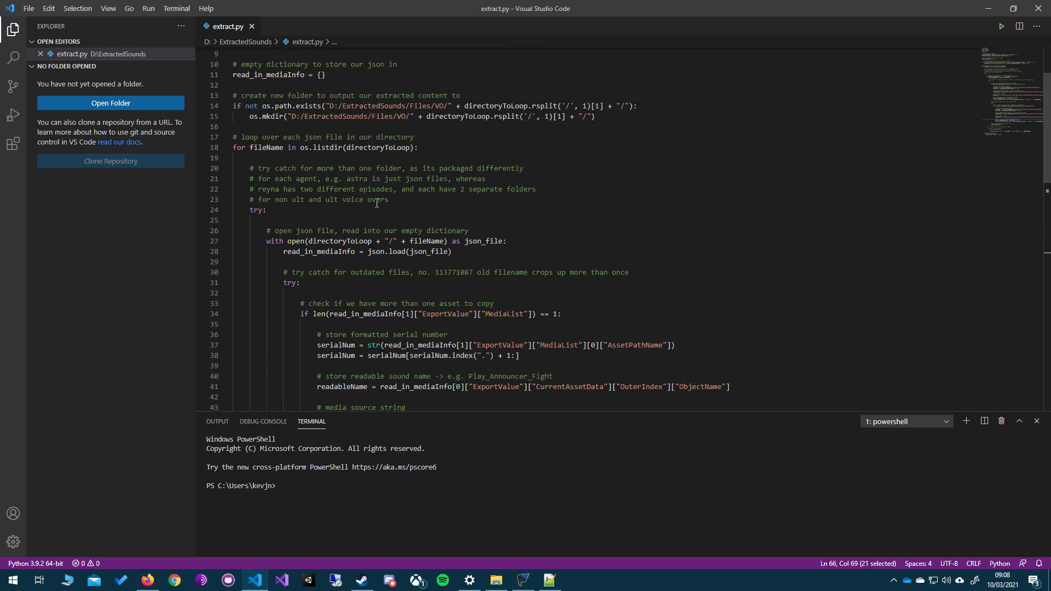
scroll(288, 110, "up", 3)
left_click_drag(600, 199, 236, 191)
left_click(406, 199)
left_click_drag(321, 189, 359, 190)
left_click(360, 190)
left_click(511, 188)
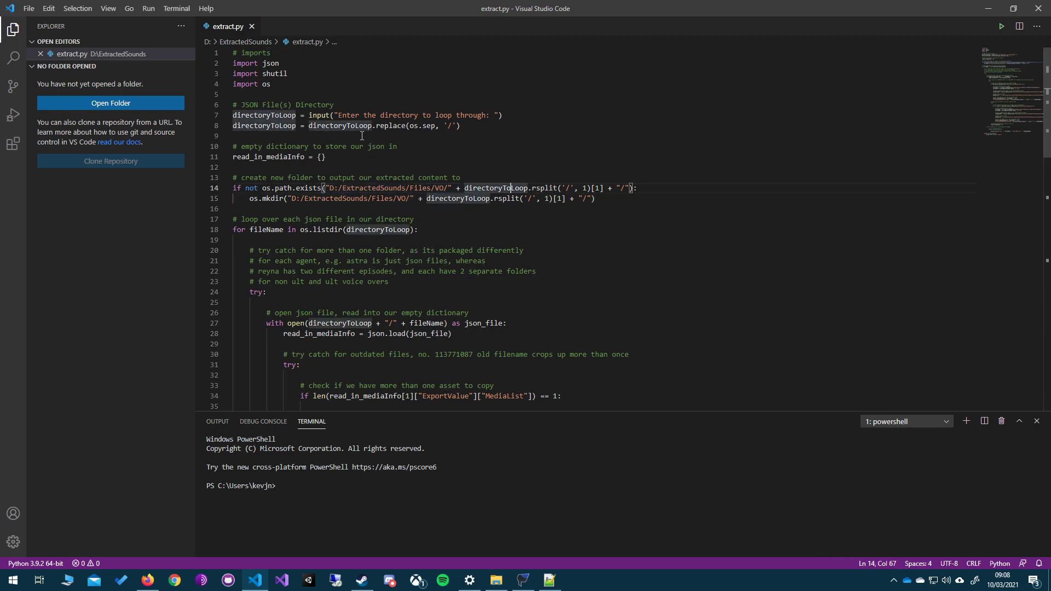
left_click_drag(334, 115, 398, 141)
left_click(432, 230)
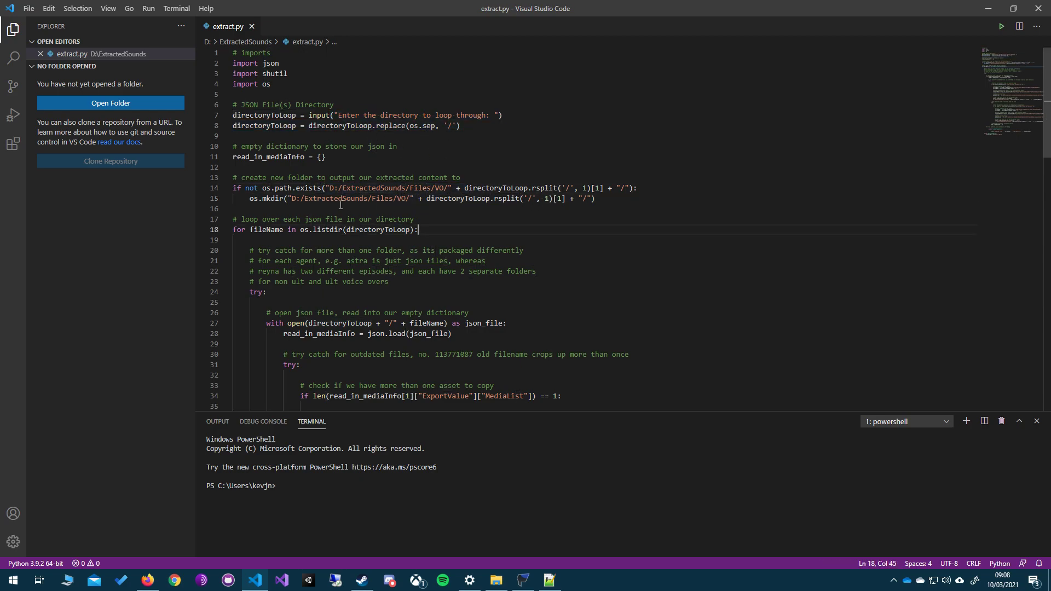
Step: Highlight the os.mkdir call on line 15 of extract.py, including its directoryToLoop.rsplit part
left_click_drag(334, 200, 526, 204)
left_click(499, 272)
left_click_drag(432, 200, 512, 198)
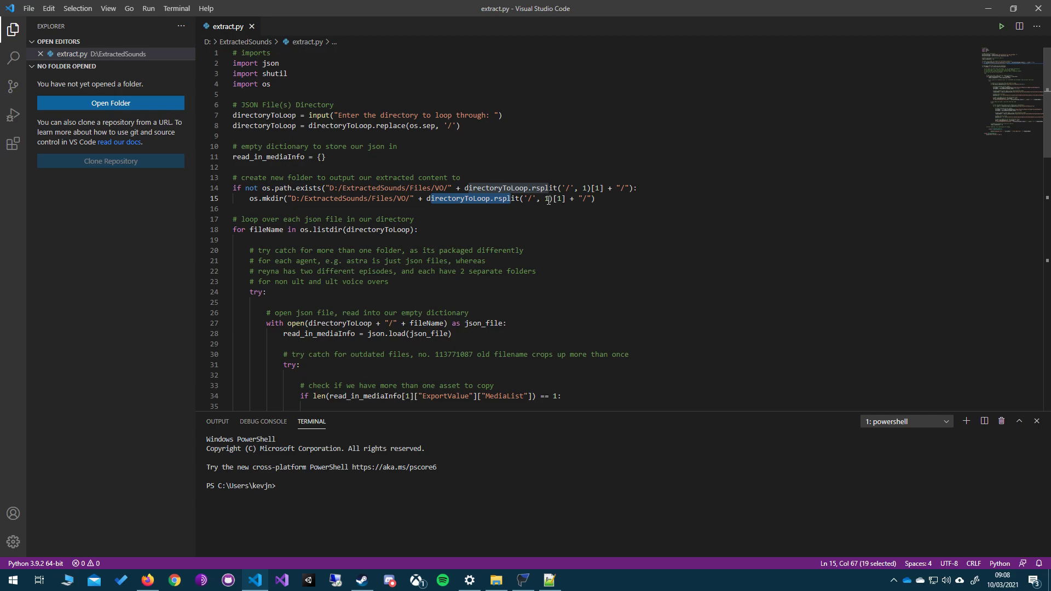
Step: Highlight the shutil.copy call on lines 67 and 68 that copies each sound into the extracted folder
scroll(542, 203, "down", 6)
scroll(541, 206, "down", 7)
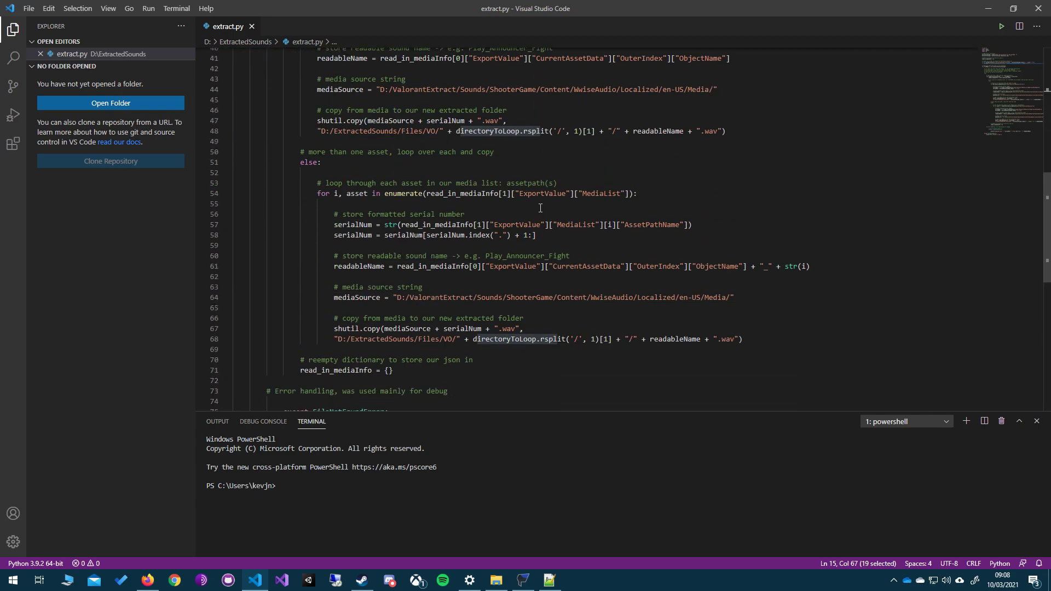
scroll(541, 208, "down", 3)
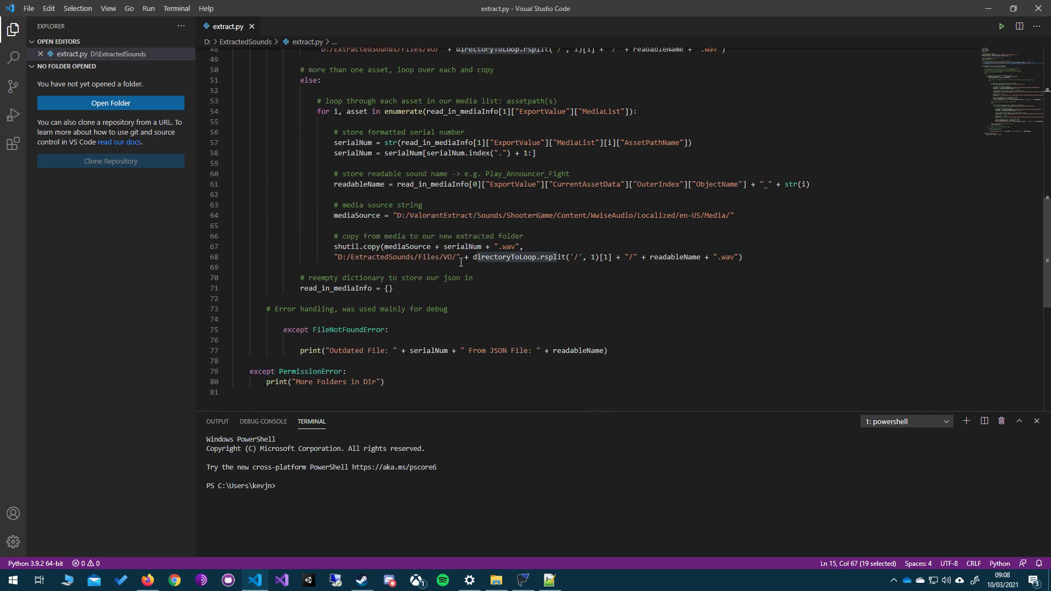
left_click_drag(335, 248, 757, 264)
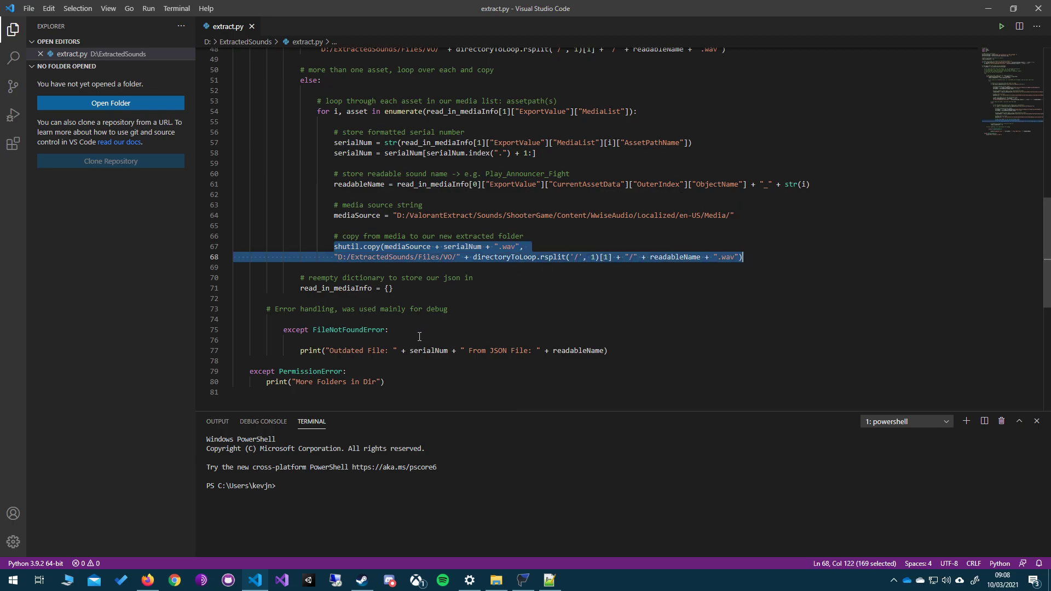
Step: Highlight media ID 224269817 in Play_VO_Announcer_Clutch.json in Notepad++, and return to the copy code in extract.py
left_click(523, 580)
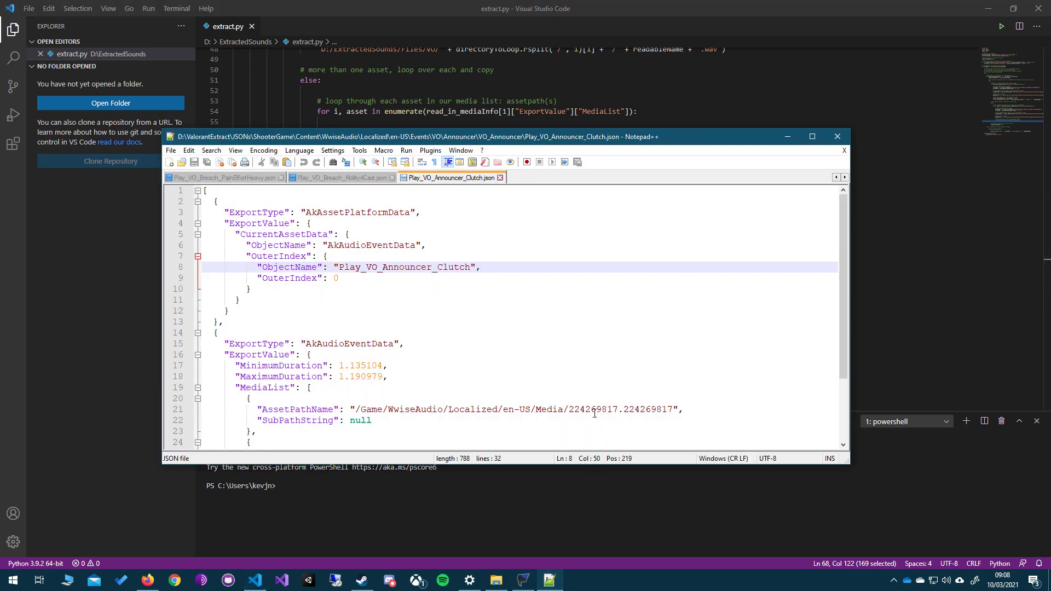
double_click(578, 412)
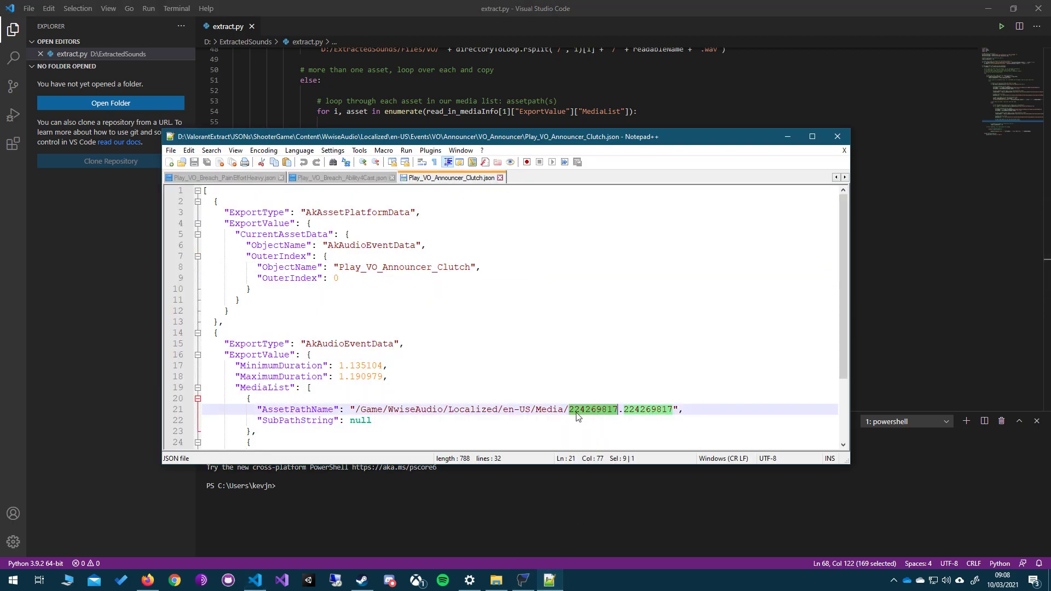
left_click(788, 137)
left_click(543, 253)
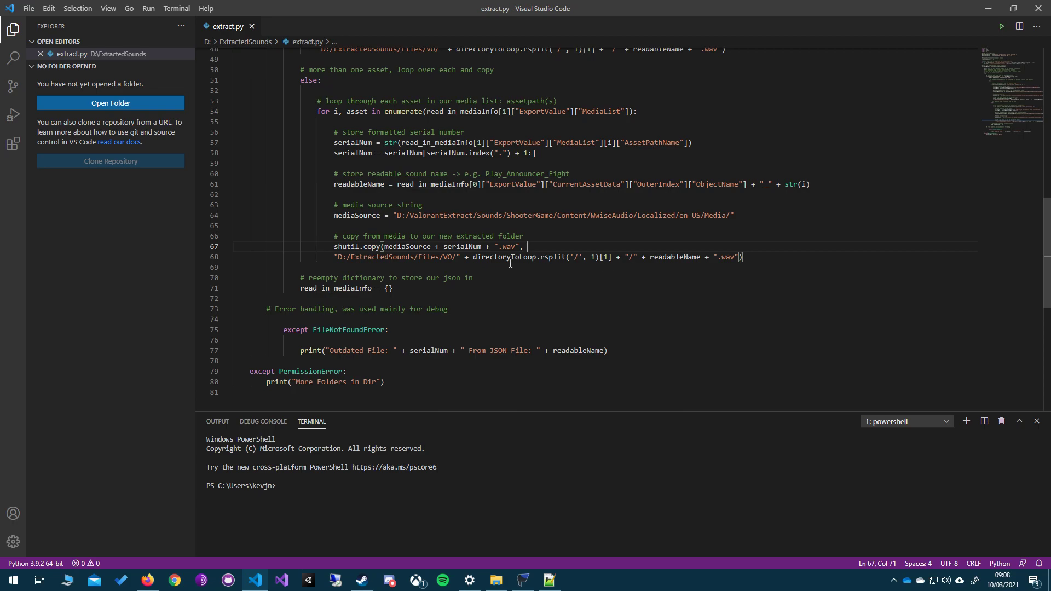
scroll(633, 226, "up", 3)
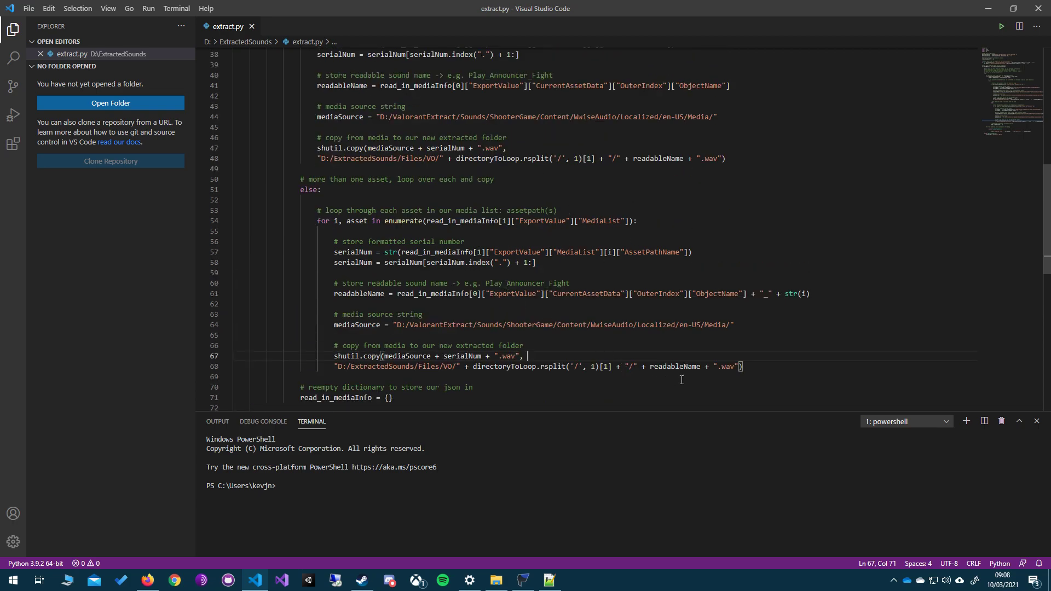
Step: Browse in File Explorer to D:\ExtractedSounds\Files and look into its Voice Lines and VO folders
left_click(496, 580)
left_click(336, 207)
double_click(434, 238)
double_click(445, 238)
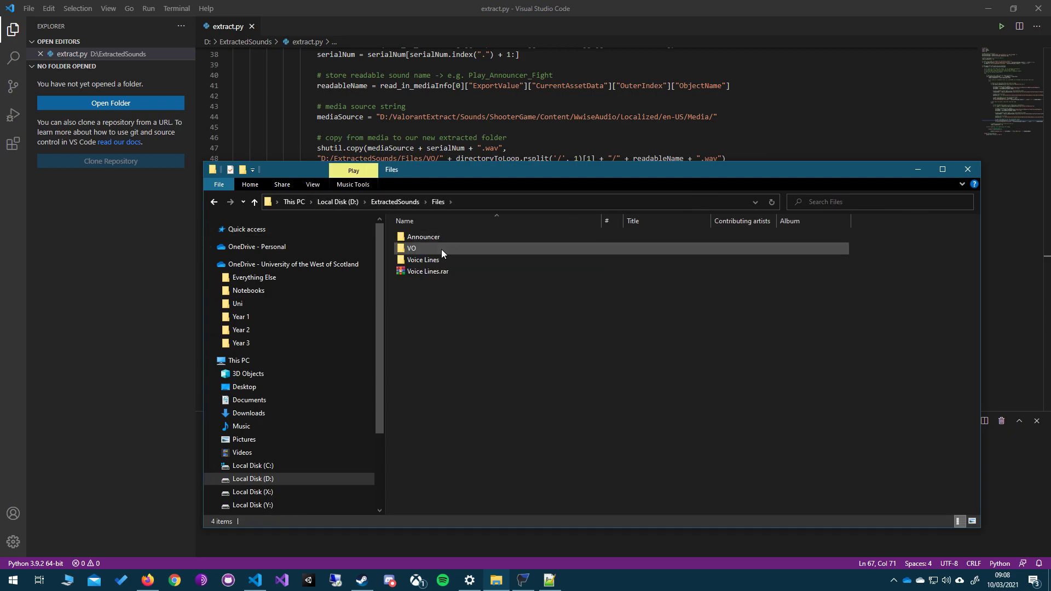
double_click(438, 258)
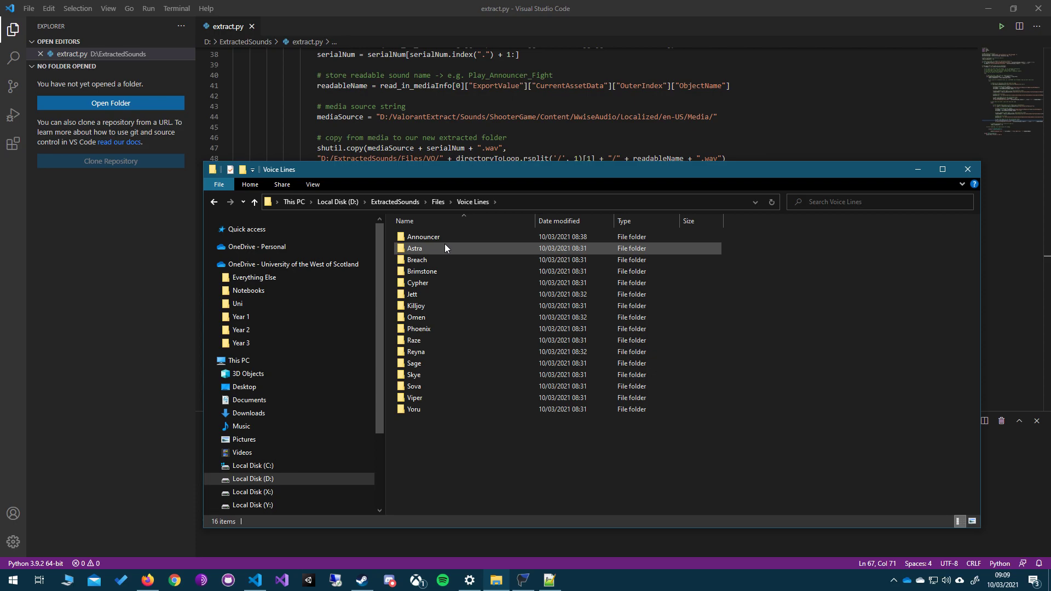
key("alt+Left")
double_click(436, 245)
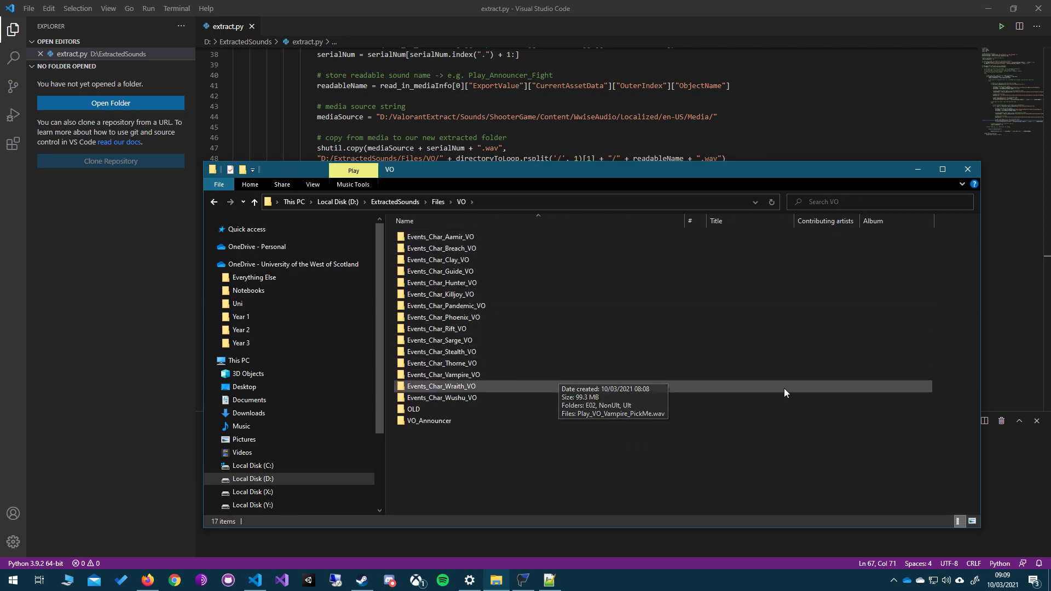
Step: Select all the Events_Char folders in VO, and look inside Events_Char_Breach_VO and Events_Char_Aamir_VO
left_click_drag(938, 400, 625, 226)
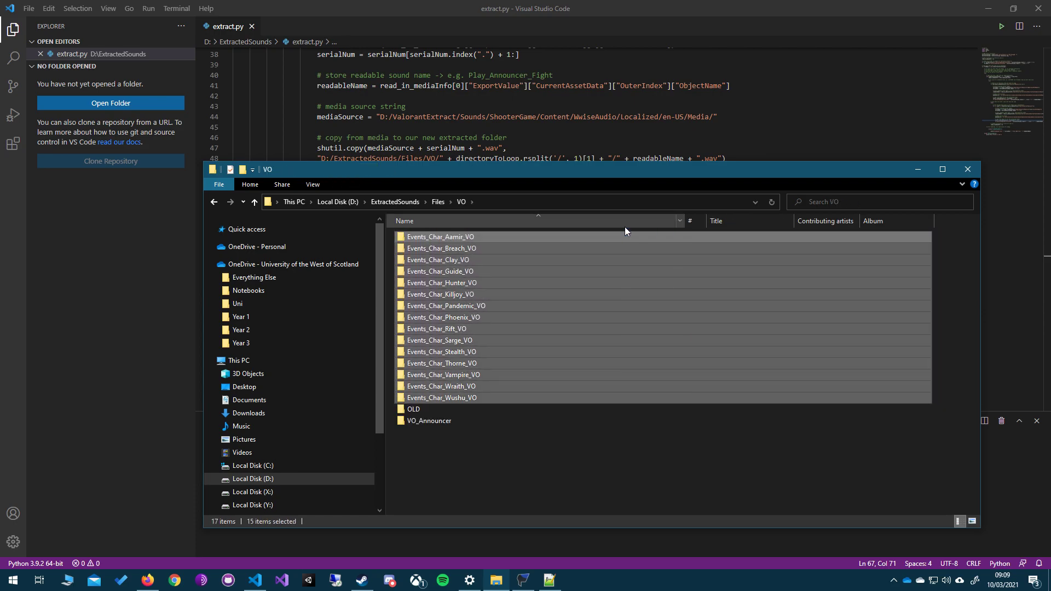
double_click(500, 250)
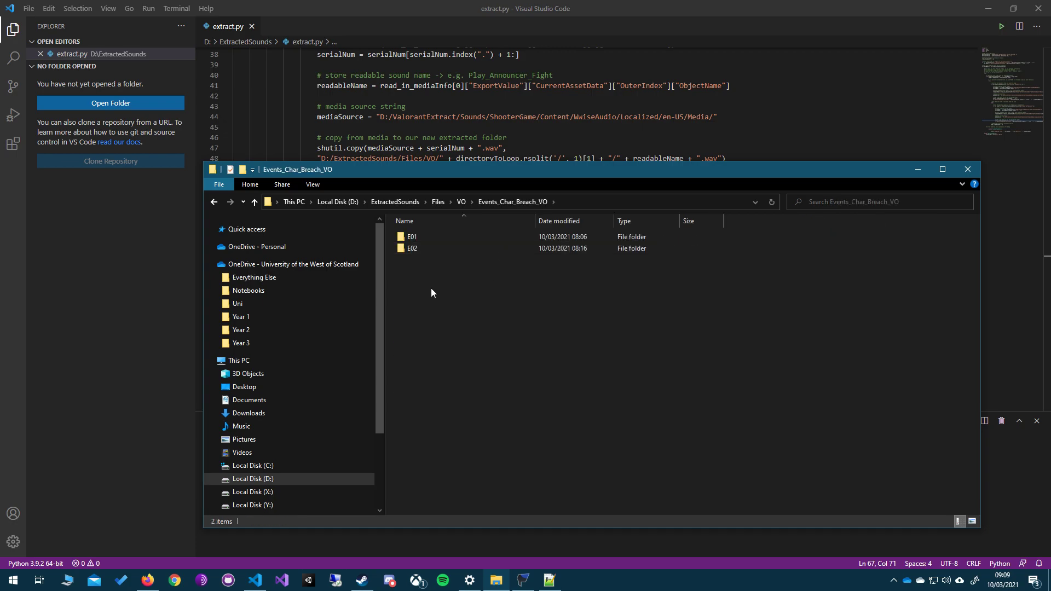
key("alt+Left")
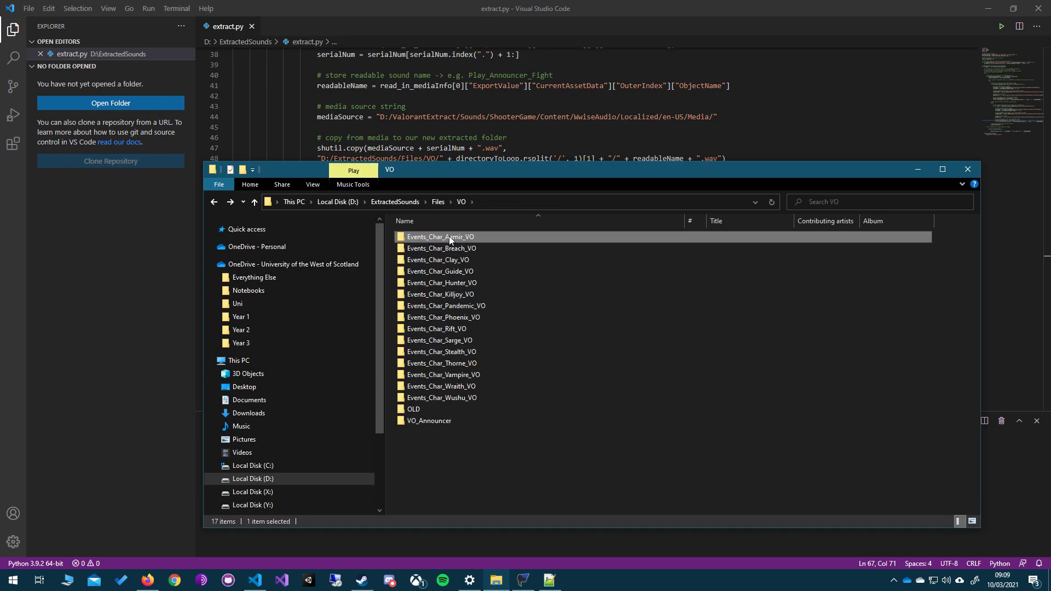
double_click(449, 237)
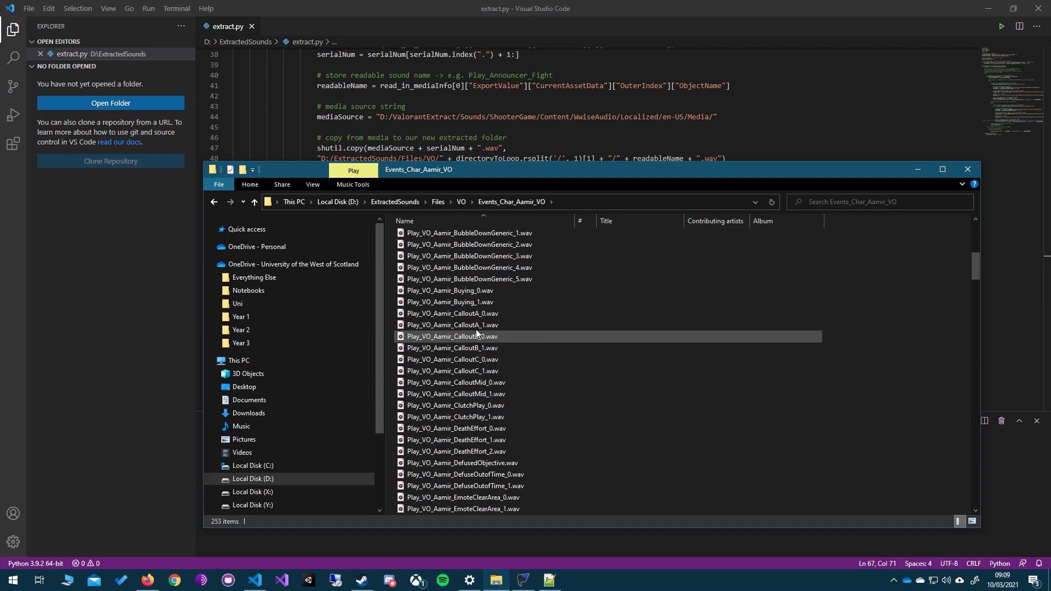
key("alt+Left")
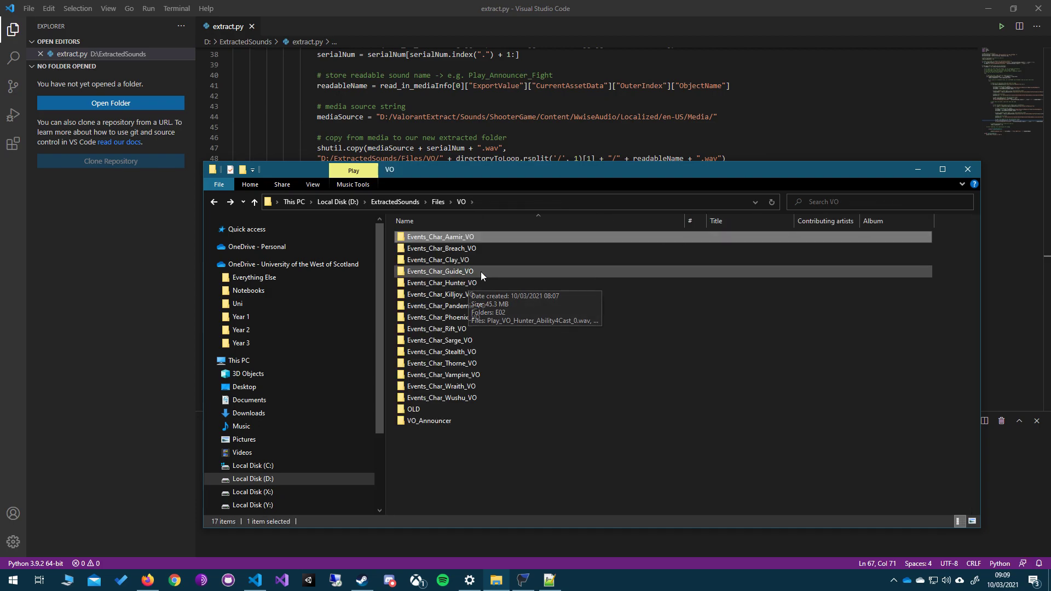
Step: Open the Voice Lines folder, highlight its agent folders, and return to extract.py in Visual Studio Code
key("alt+Left")
double_click(431, 261)
left_click_drag(706, 498, 447, 245)
left_click(501, 439)
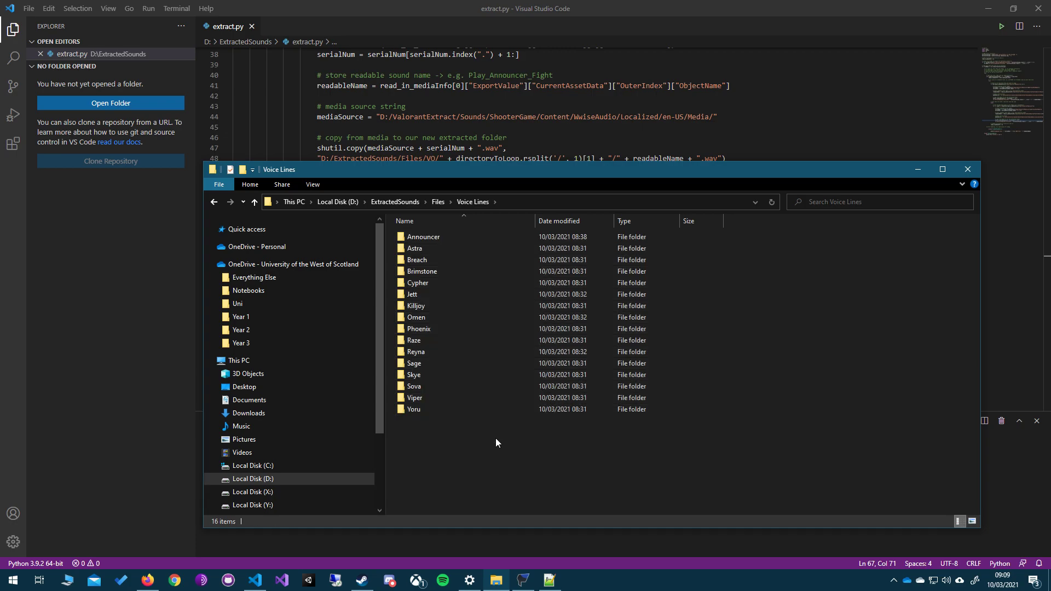
left_click(760, 97)
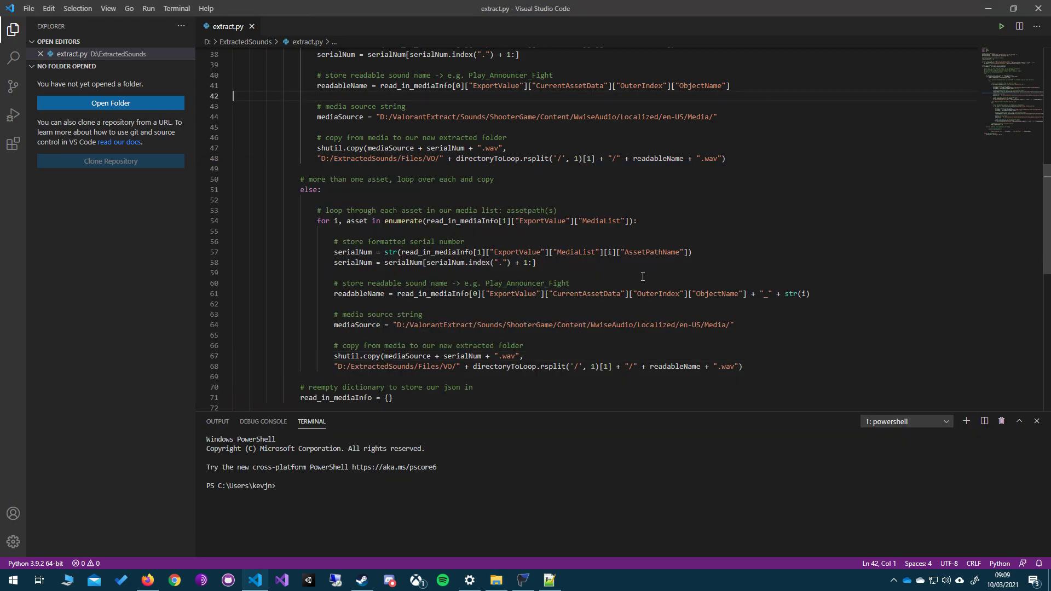
Step: Highlight the reempty dictionary comment on line 70 and the read_in_mediaInfo = {} assignment on line 71
scroll(640, 284, "down", 3)
scroll(637, 287, "down", 2)
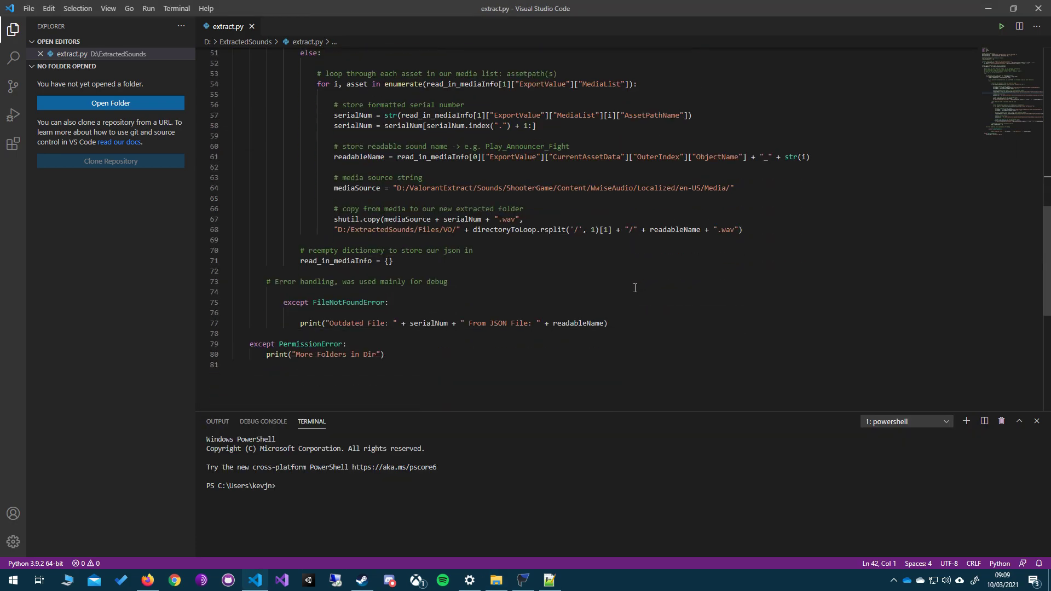
left_click_drag(393, 263, 245, 251)
left_click_drag(322, 253, 431, 254)
scroll(334, 197, "up", 10)
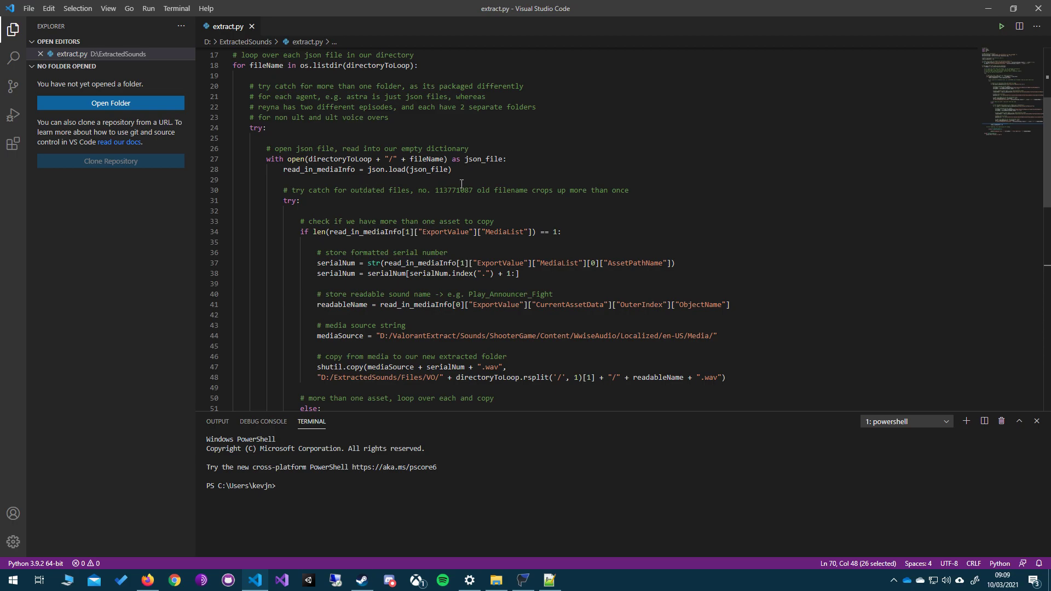
scroll(462, 185, "down", 12)
left_click(395, 235)
left_click_drag(395, 240, 300, 235)
scroll(438, 243, "up", 2)
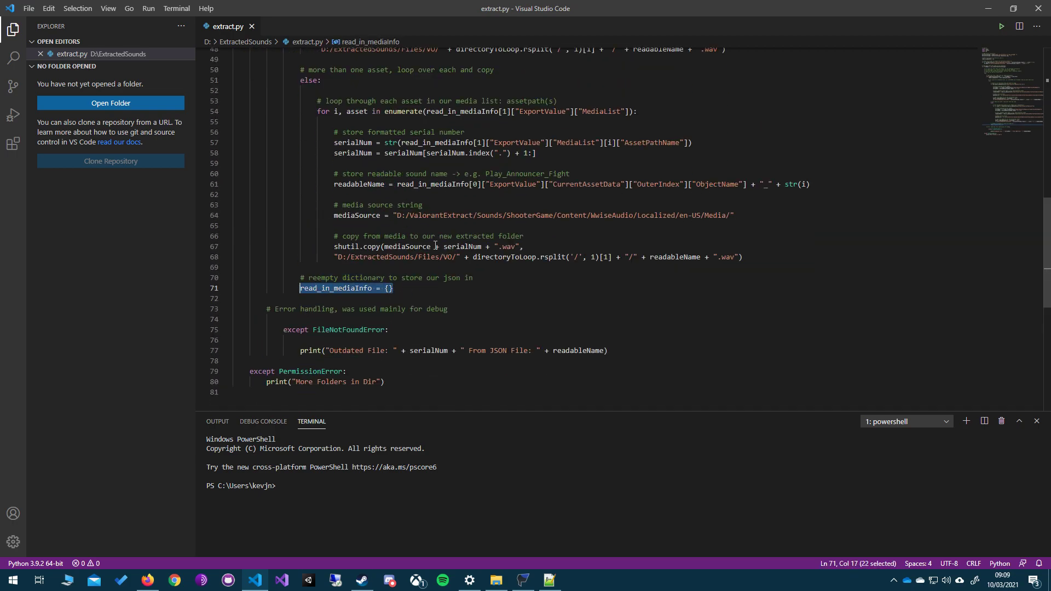
Step: Insert olddata between the braces of the read_in_mediaInfo assignment on line 71
left_click(394, 291)
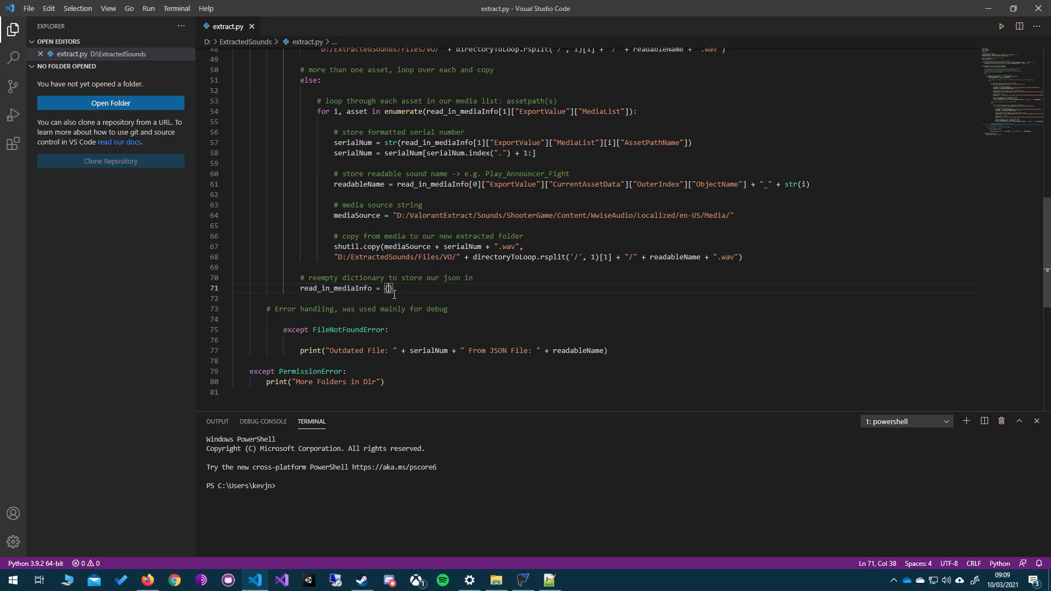
type("olddata,")
key("BackSpace")
key("BackSpace")
Step: Highlight the read_in_mediaInfo = json.load(json_file) assignment on line 28, then its json.load(json_file) part alone
scroll(387, 209, "up", 10)
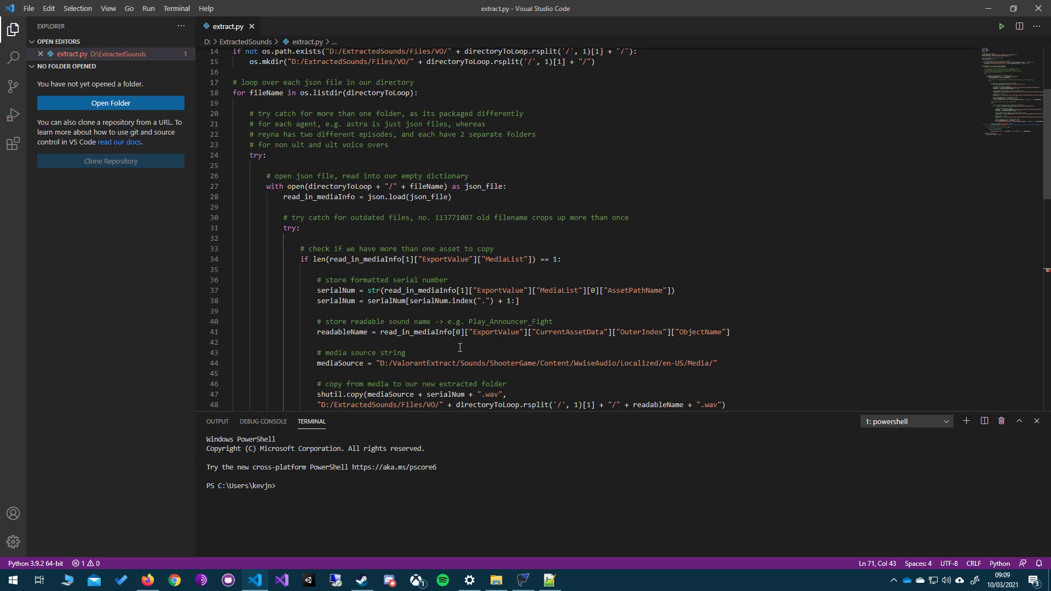
scroll(417, 263, "up", 2)
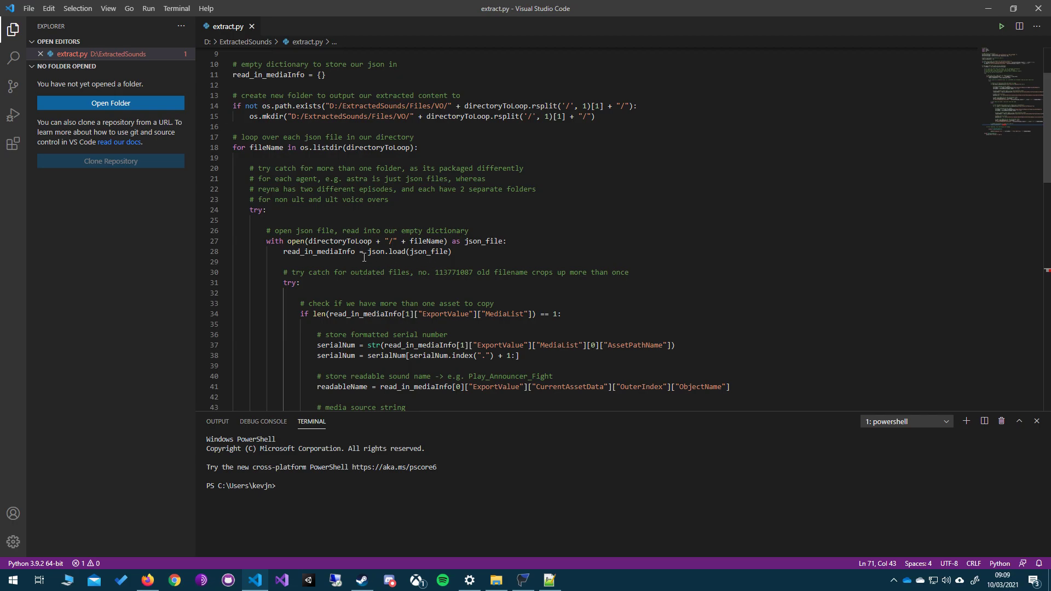
scroll(464, 256, "down", 12)
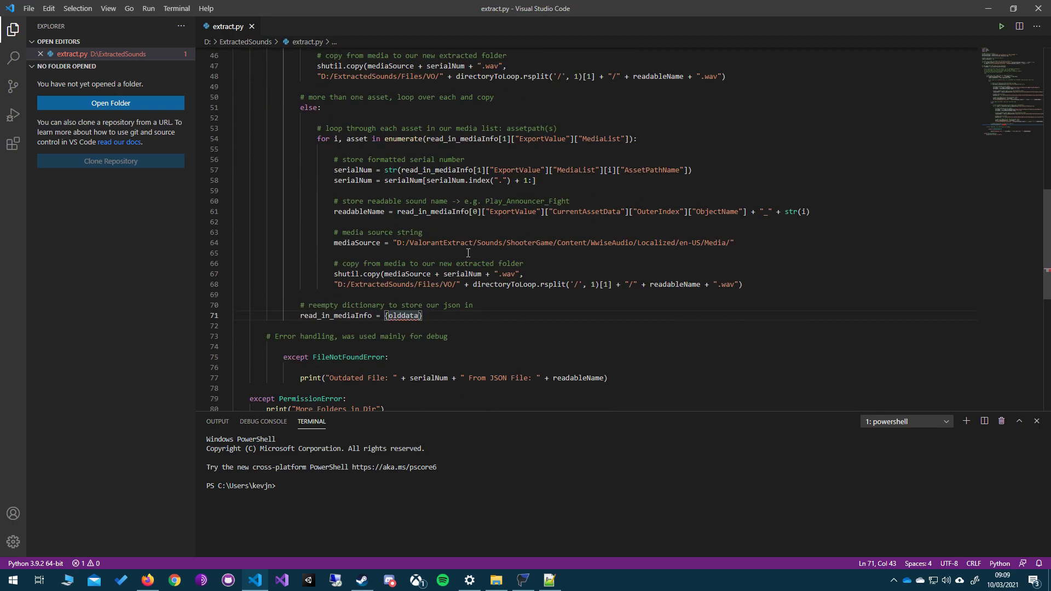
scroll(426, 259, "up", 12)
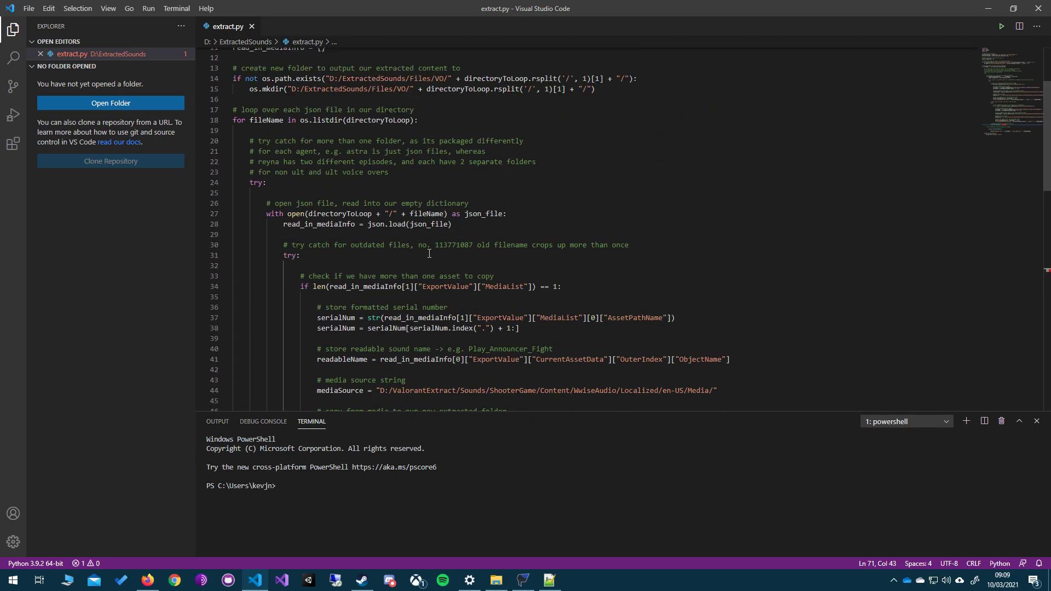
left_click_drag(458, 226, 375, 230)
left_click_drag(284, 230, 457, 230)
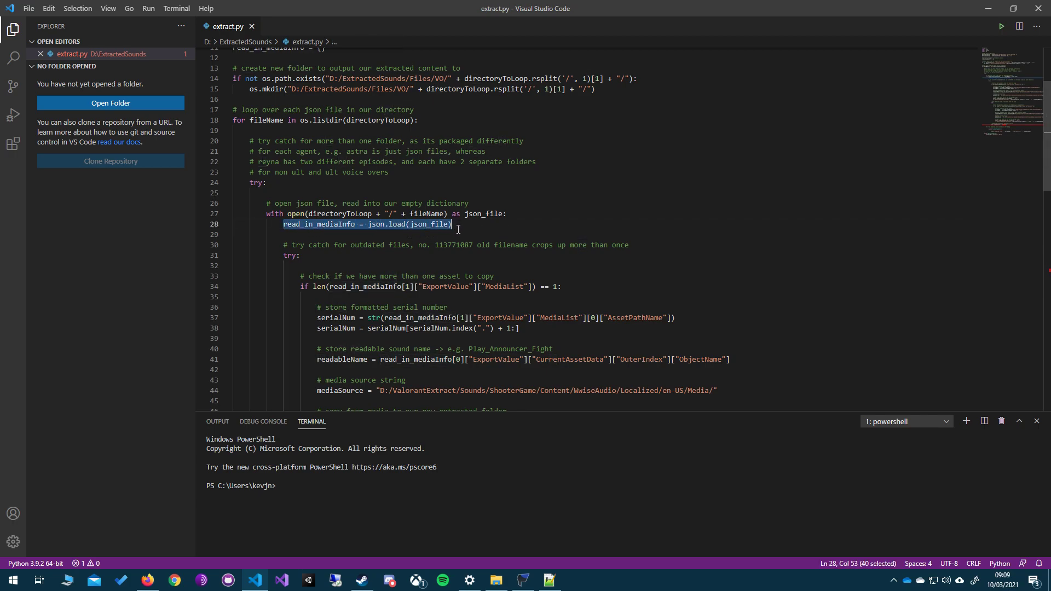
left_click_drag(368, 225, 452, 225)
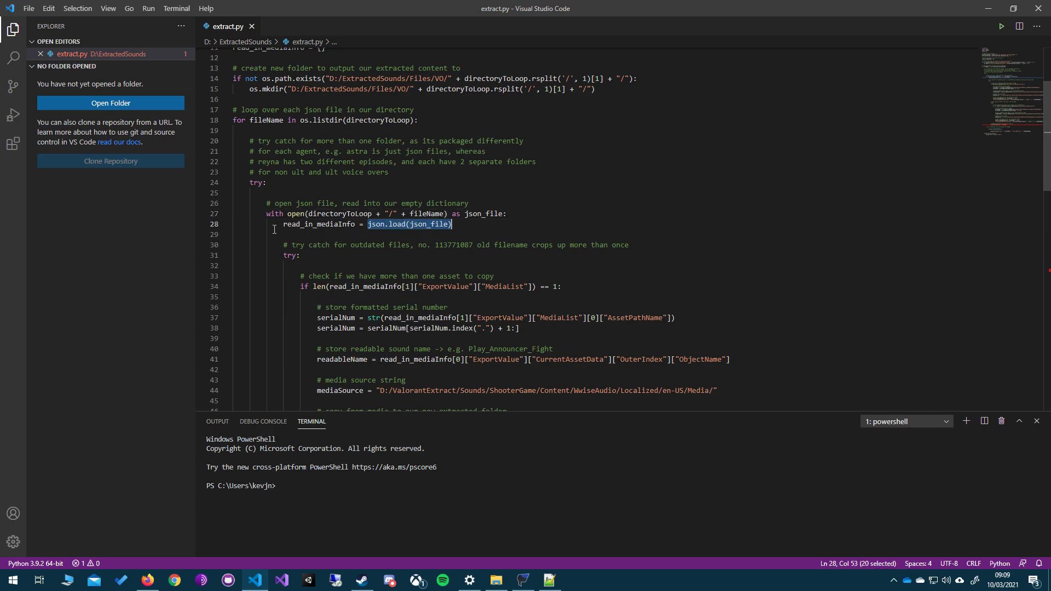
Step: Restore the read_in_mediaInfo assignment on line 71 to = {} and highlight the empty braces
scroll(285, 232, "down", 12)
left_click_drag(440, 289, 375, 290)
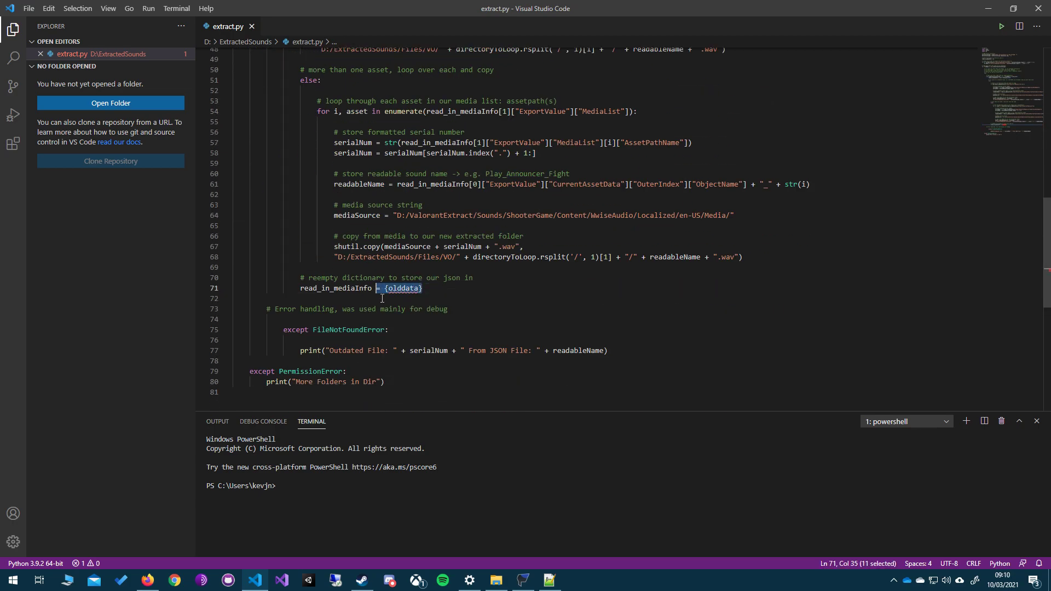
type("= {")
left_click_drag(394, 289, 376, 289)
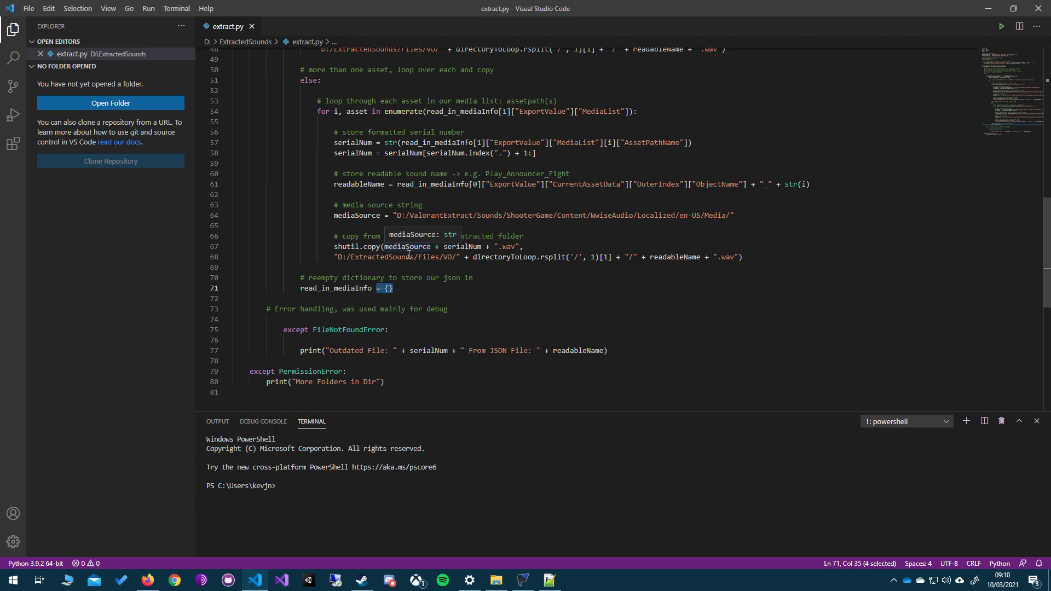
Step: View the error handling at the end of extract.py and the Voice Lines folder in File Explorer, then minimize the folder window
left_click(556, 257)
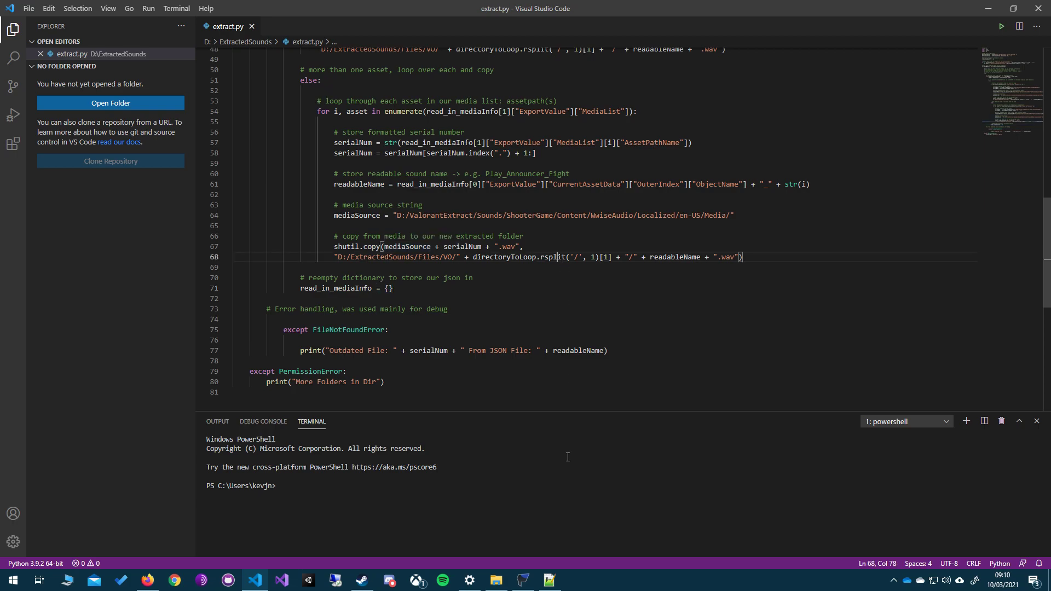
scroll(570, 335, "down", 5)
left_click(496, 580)
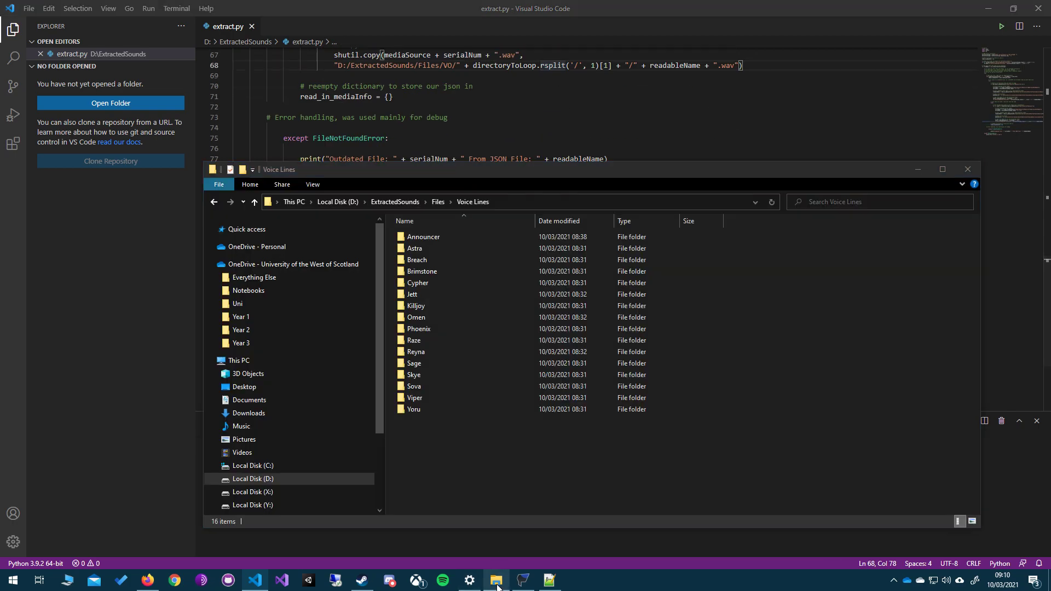
left_click(918, 169)
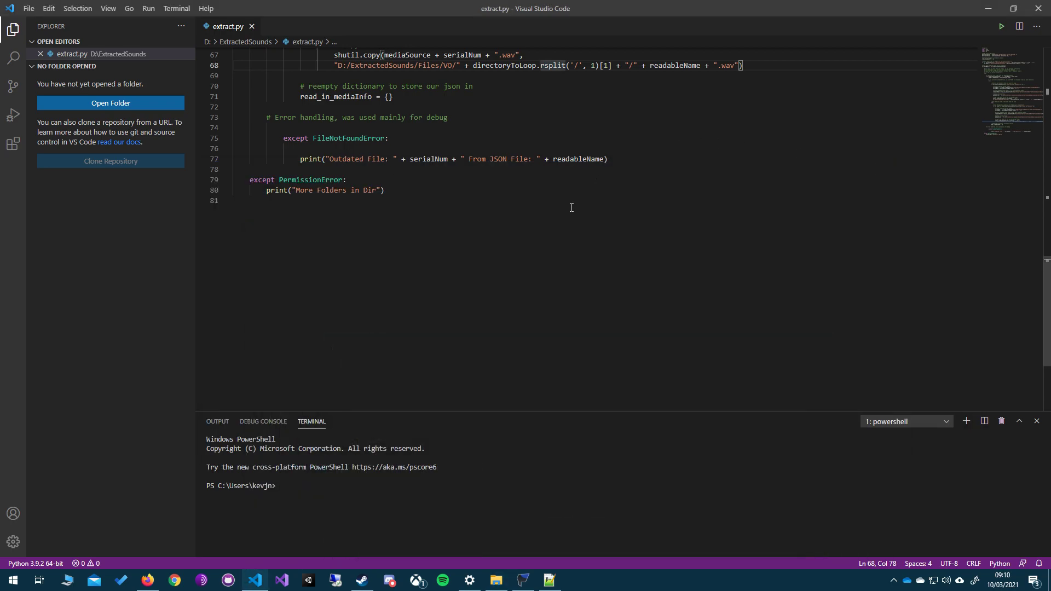
Step: Close Visual Studio Code and show the Events_Char_Aamir_VO assets in FModel
left_click(1039, 8)
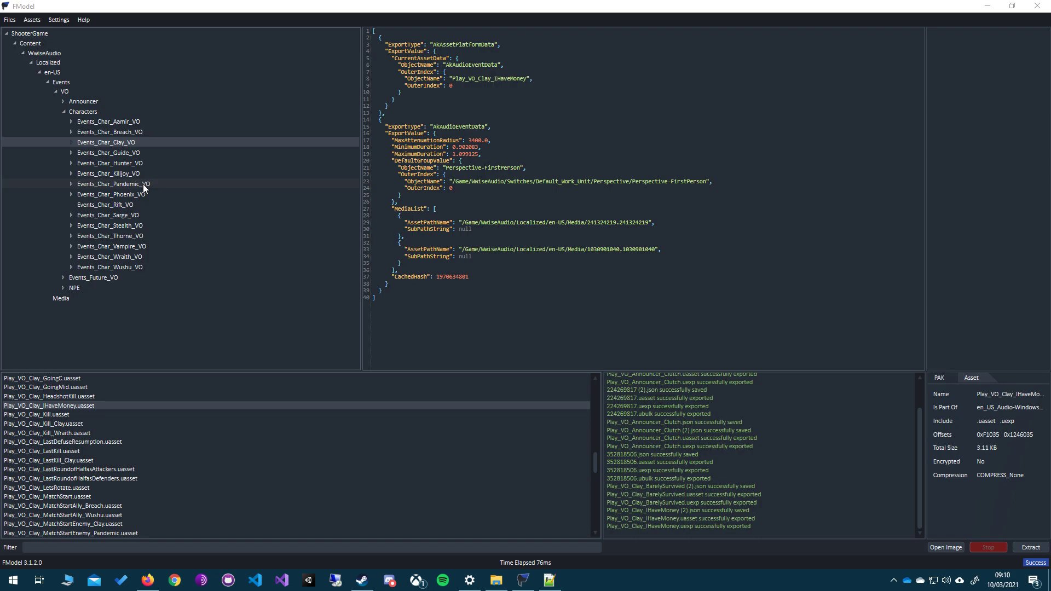
left_click(133, 122)
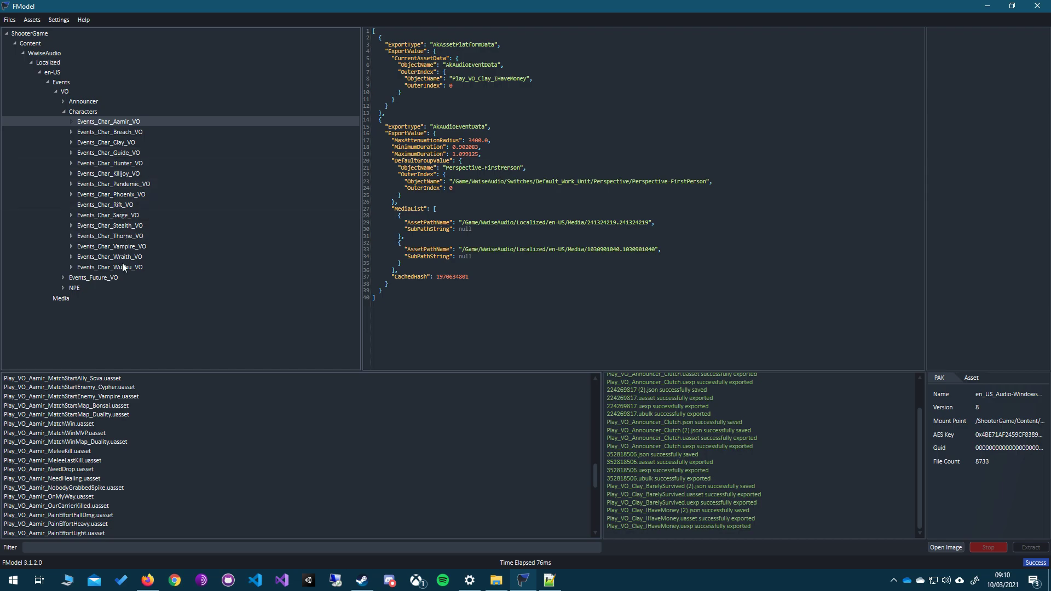
Step: View the numbered .uasset files in the en-US Media folder, then minimize FModel
left_click(115, 299)
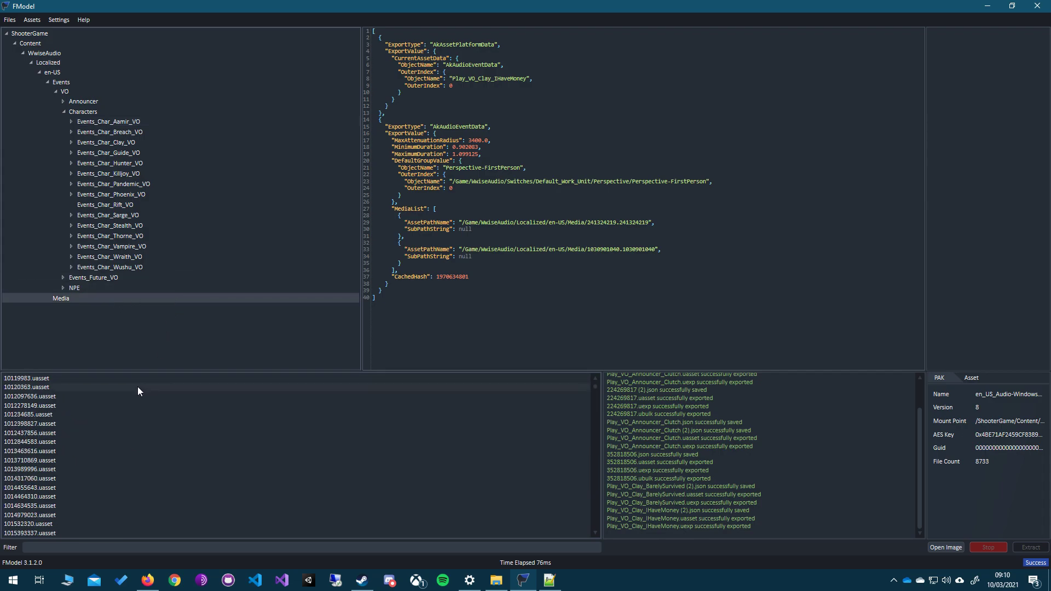
scroll(135, 405, "down", 5)
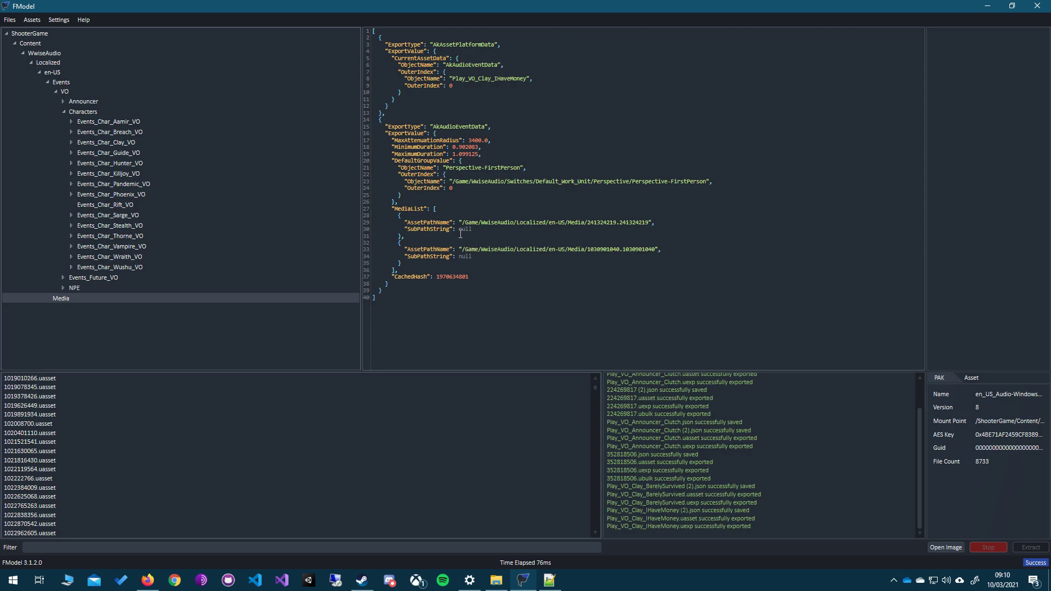
left_click(988, 6)
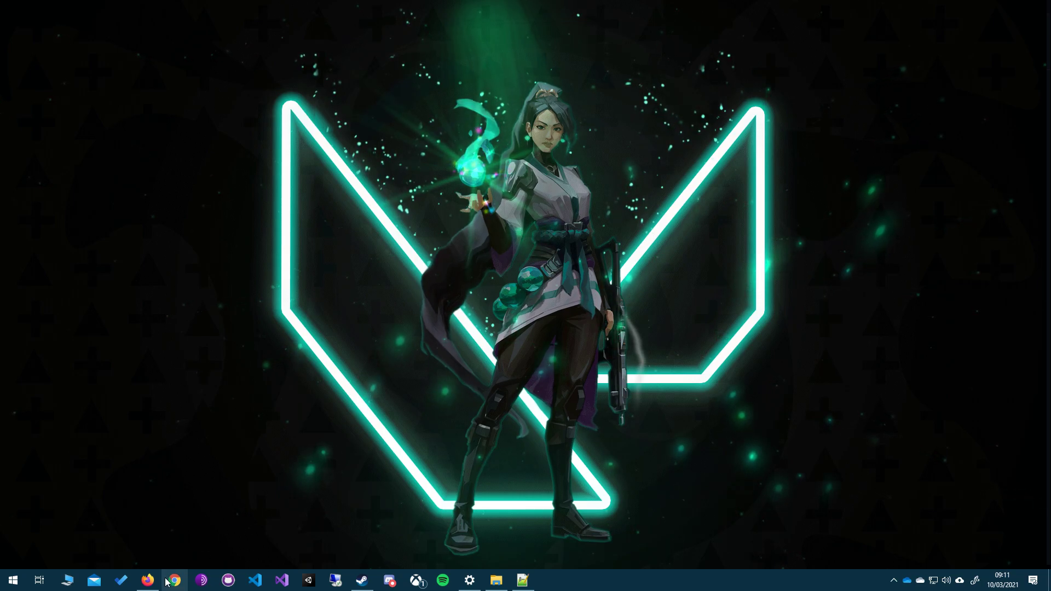
Step: Switch to Firefox and search Google in a new tab for "valorant voice lines wiki"
left_click(148, 581)
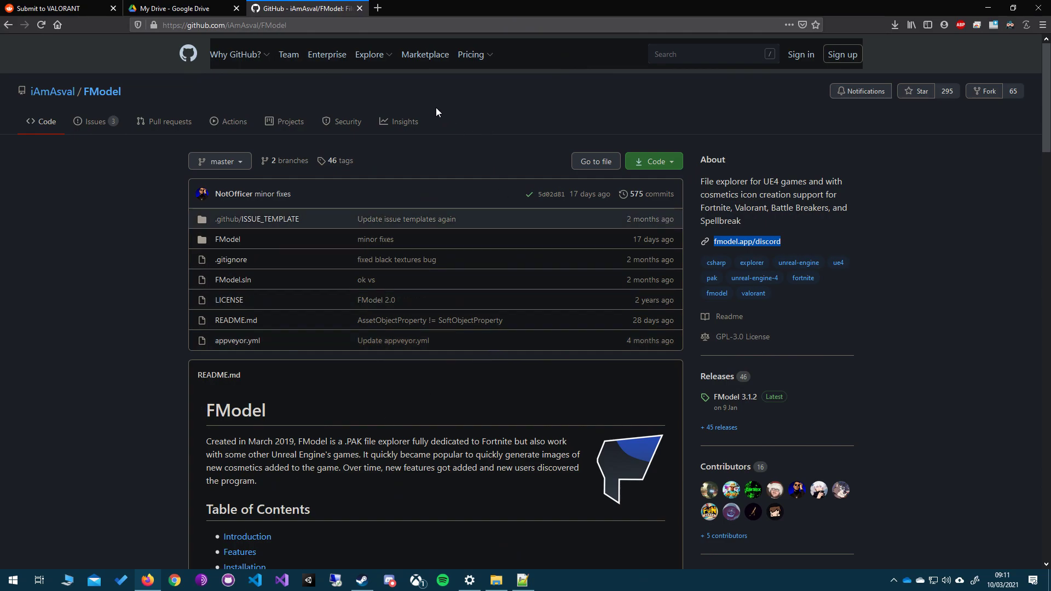
left_click(379, 10)
type("valorant")
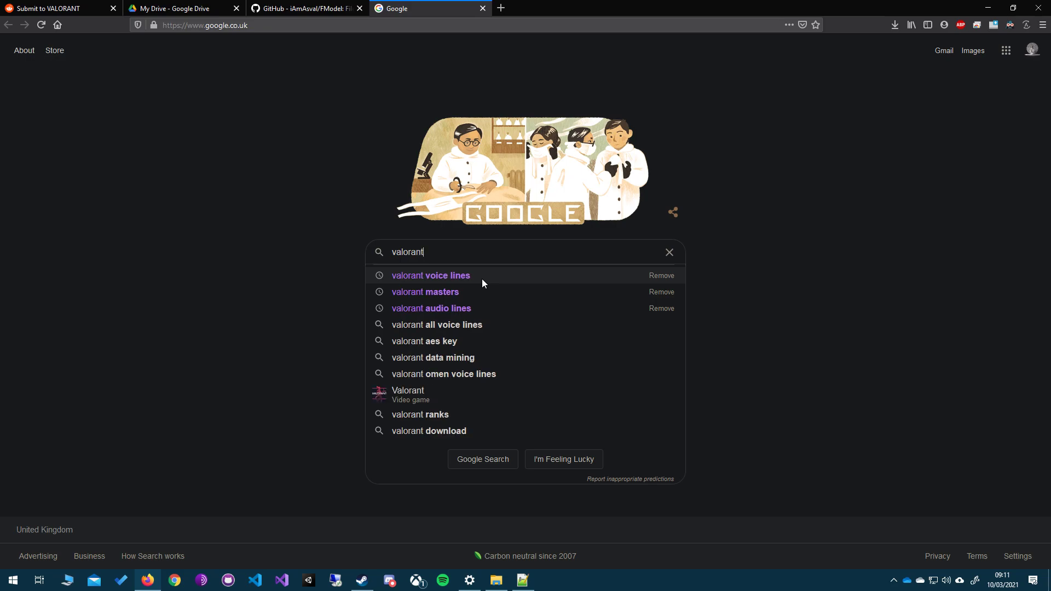
type(" voice lines wiki")
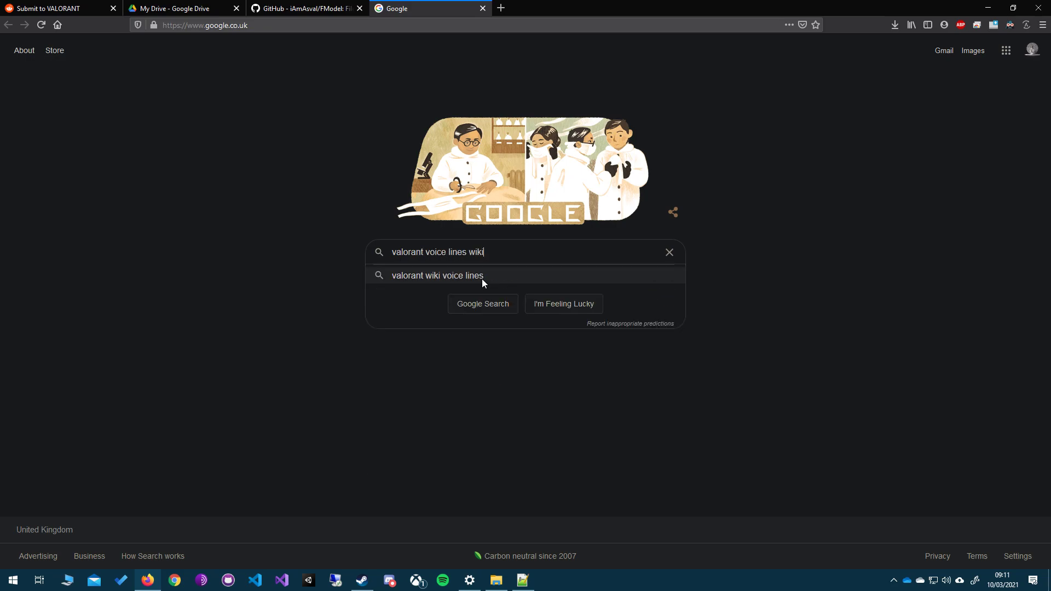
key("Return")
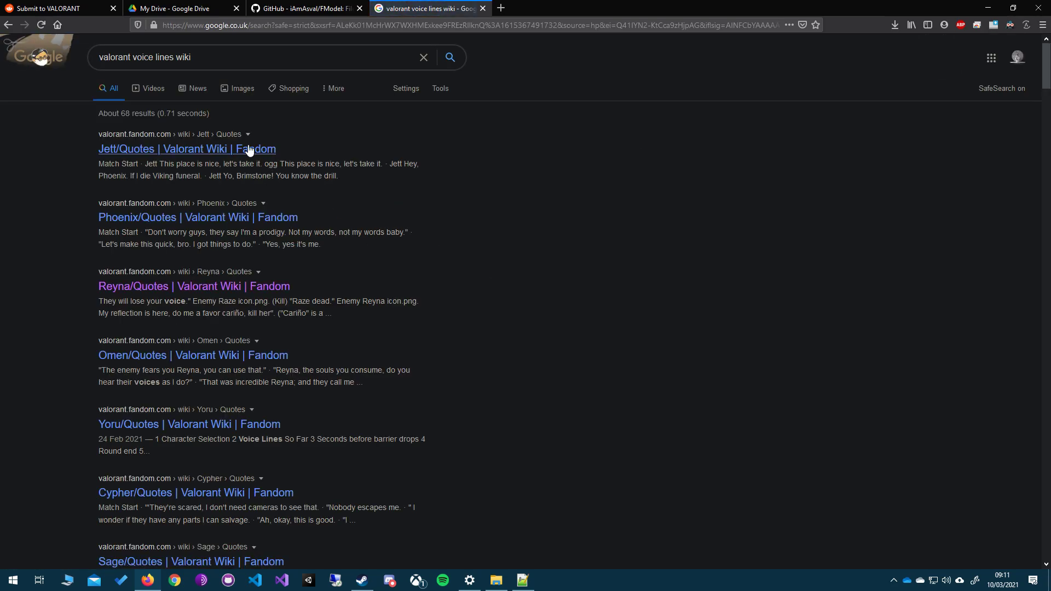
Step: Open the Jett/Quotes wiki page, play the Match Start quote for ally Brimstone, and highlight "You know the drill. Just show"
left_click(247, 149)
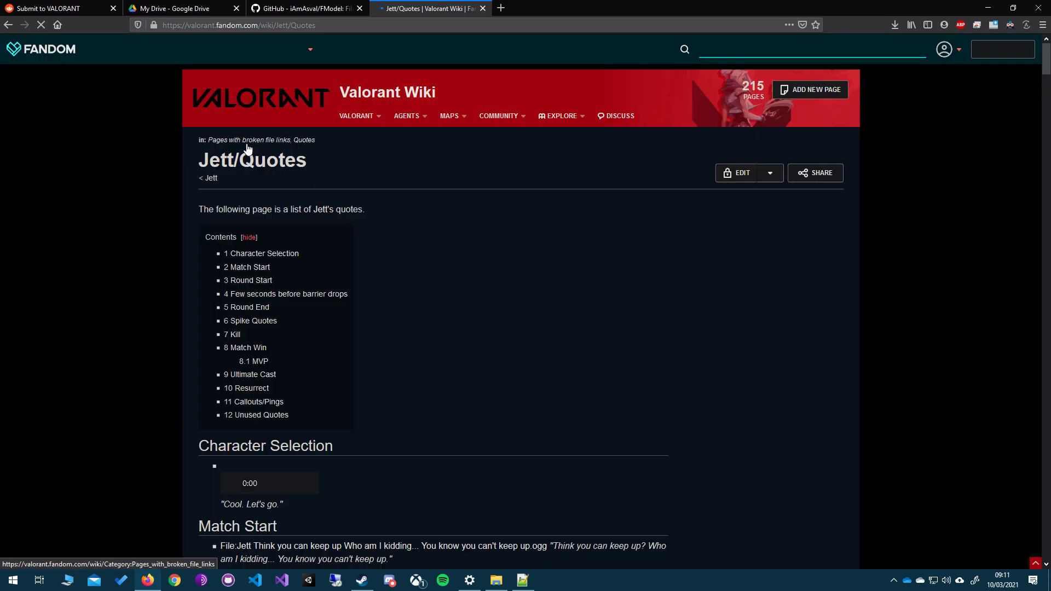
scroll(329, 181, "down", 6)
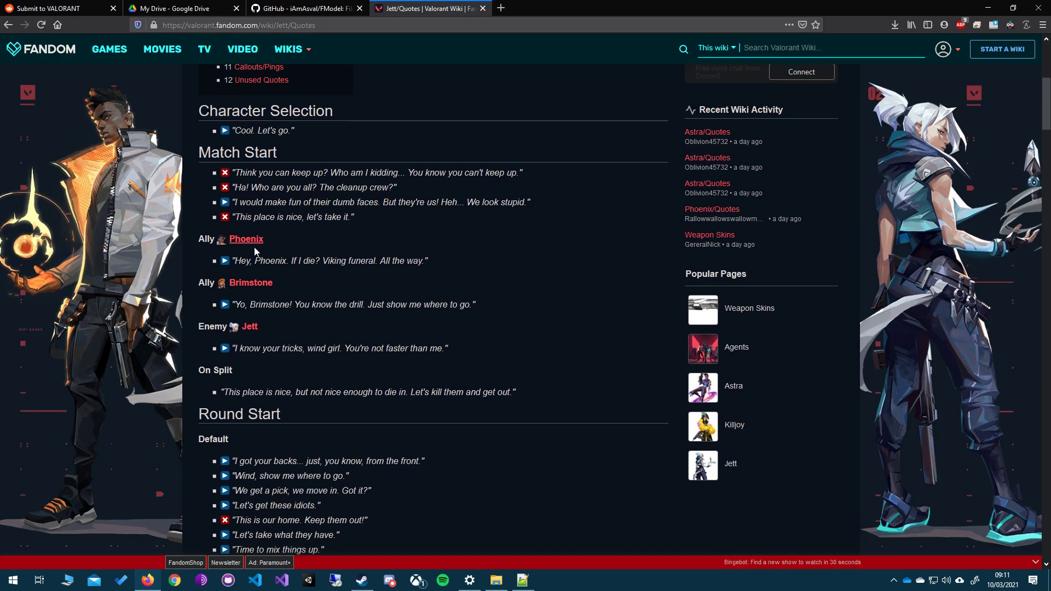
scroll(226, 263, "down", 1)
left_click(228, 252)
left_click_drag(294, 252, 408, 253)
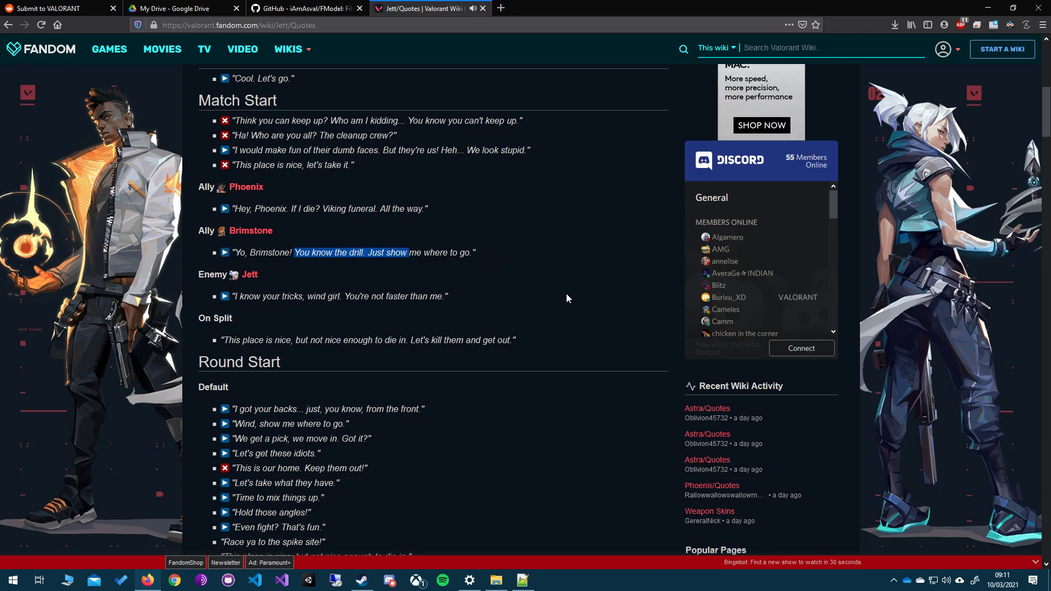
right_click(228, 255)
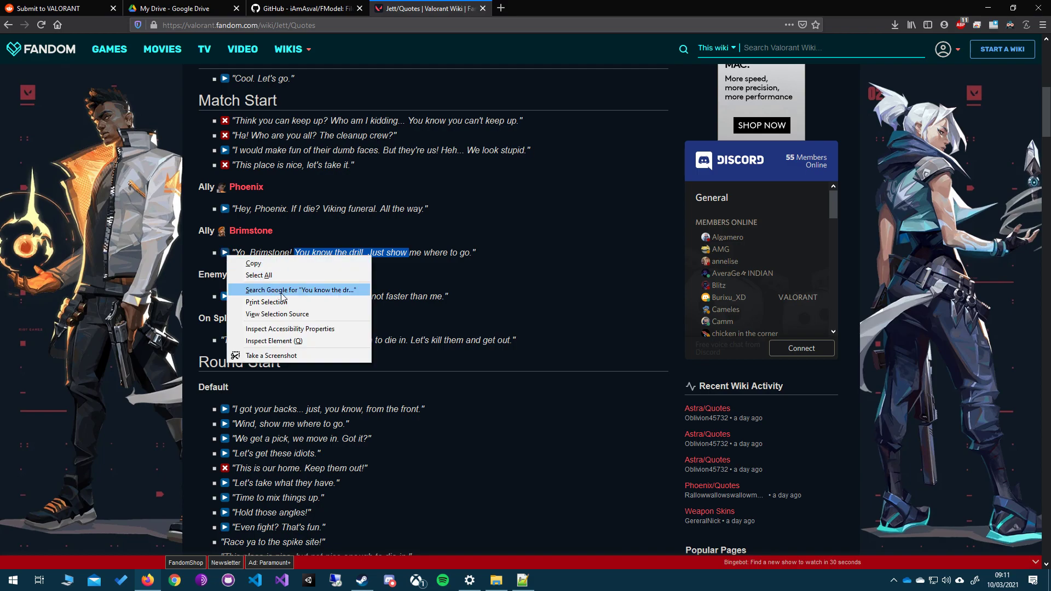
left_click(305, 315)
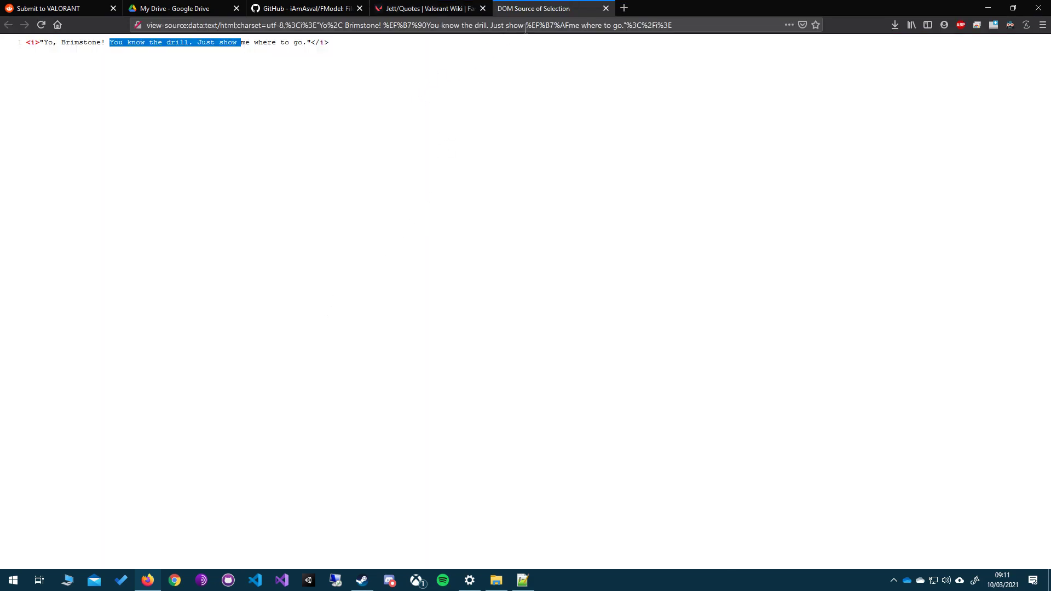
left_click(606, 8)
Step: Inspect the Brimstone quote's play button, expand its audio-button span, and open the audio element's source link in a new tab
right_click(228, 256)
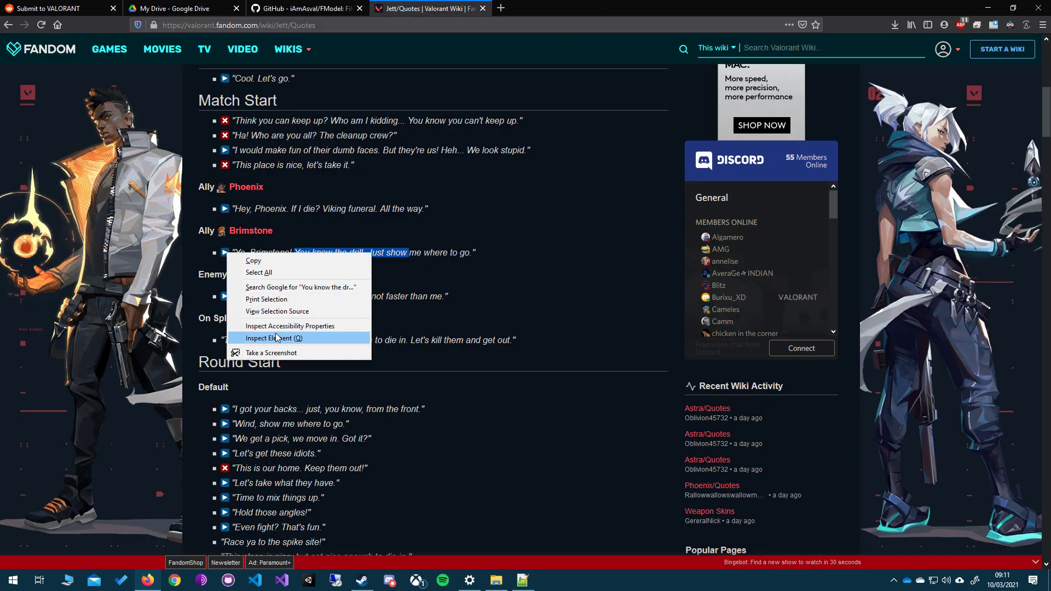
left_click(271, 338)
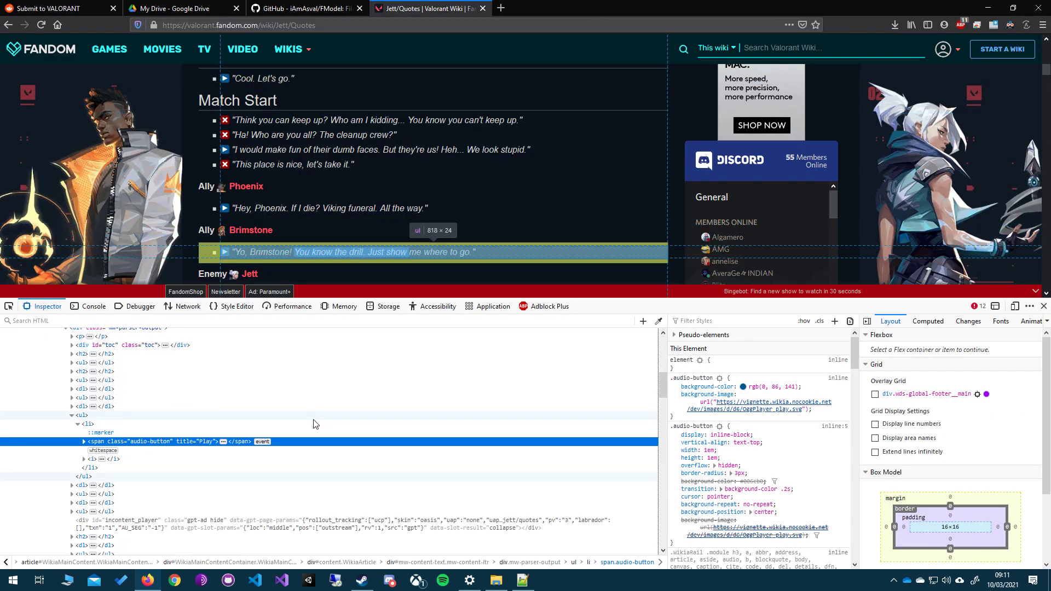
left_click(85, 442)
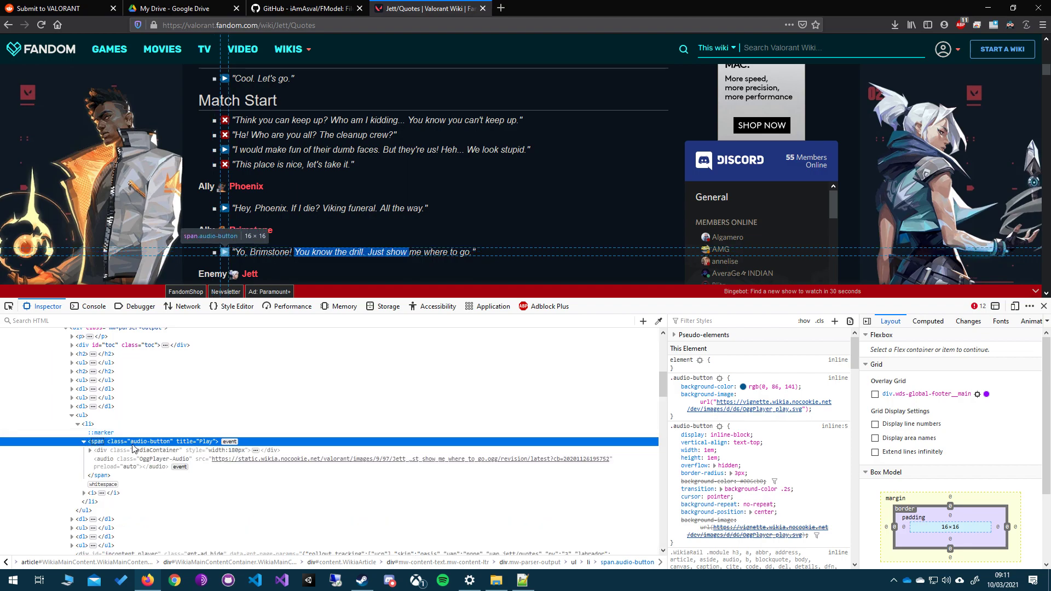
left_click(218, 463)
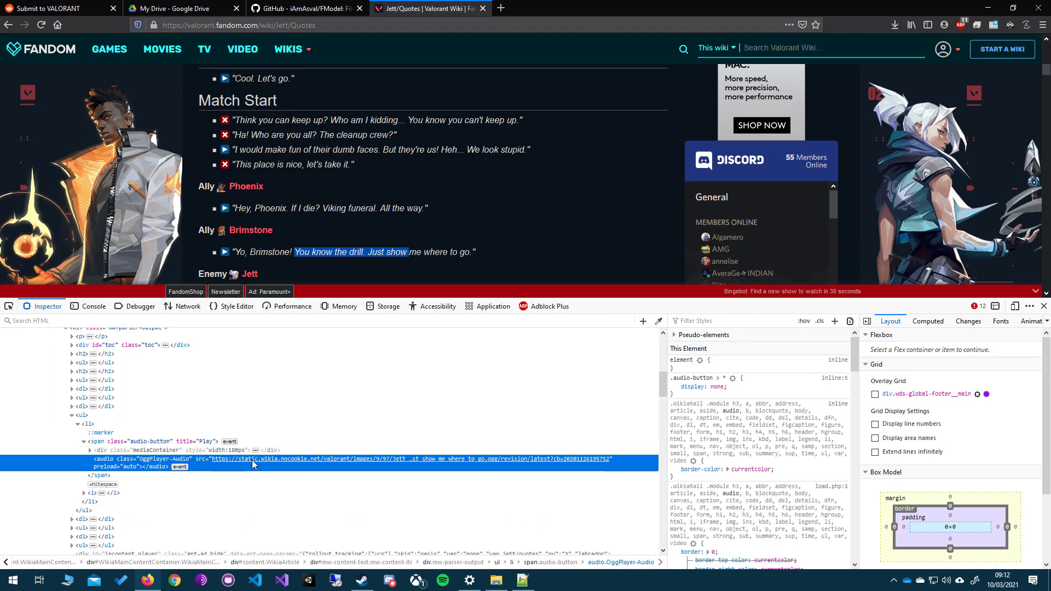
right_click(254, 464)
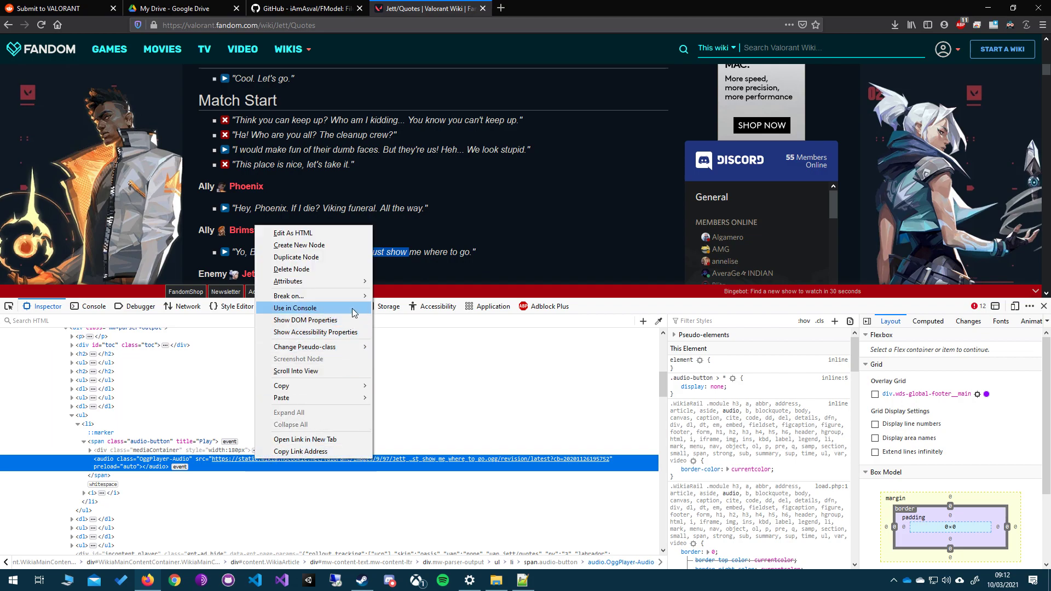
left_click(305, 439)
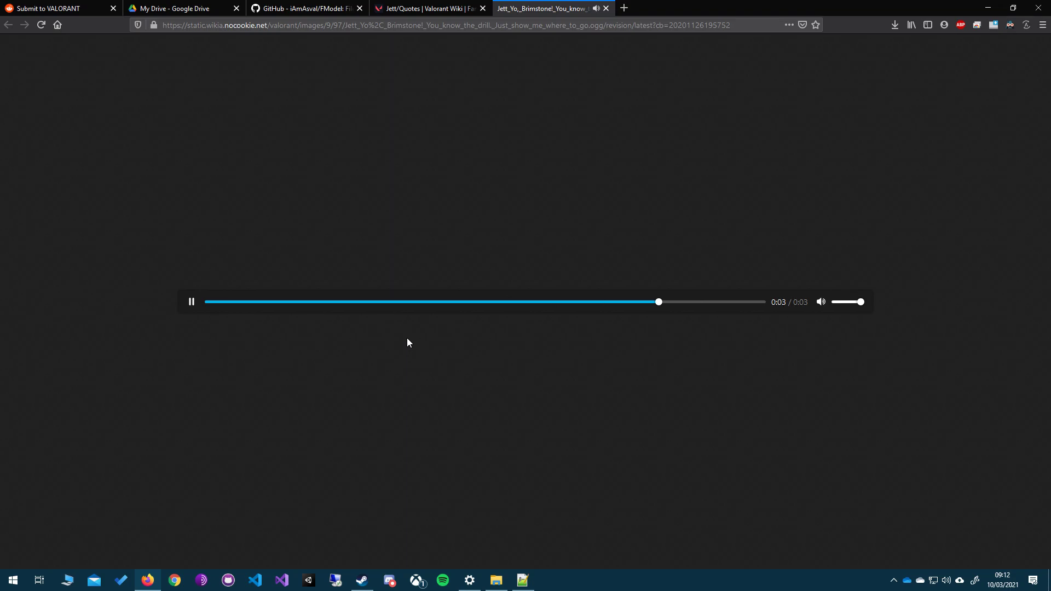
Step: Close the Jett audio file tab and the page inspector, then clear the text selection on the Jett/Quotes page
left_click(474, 4)
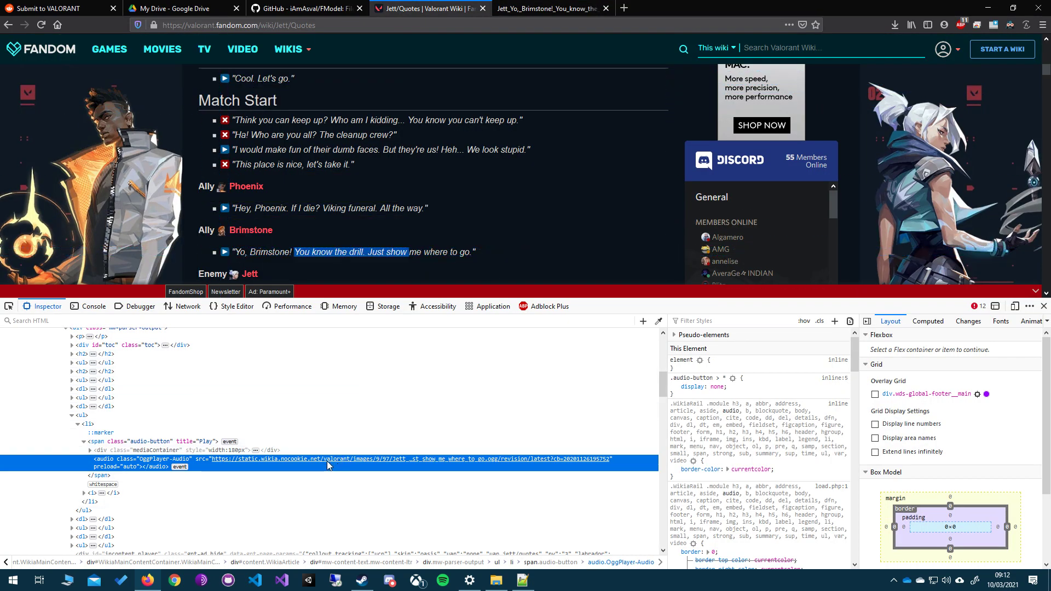
left_click(596, 9)
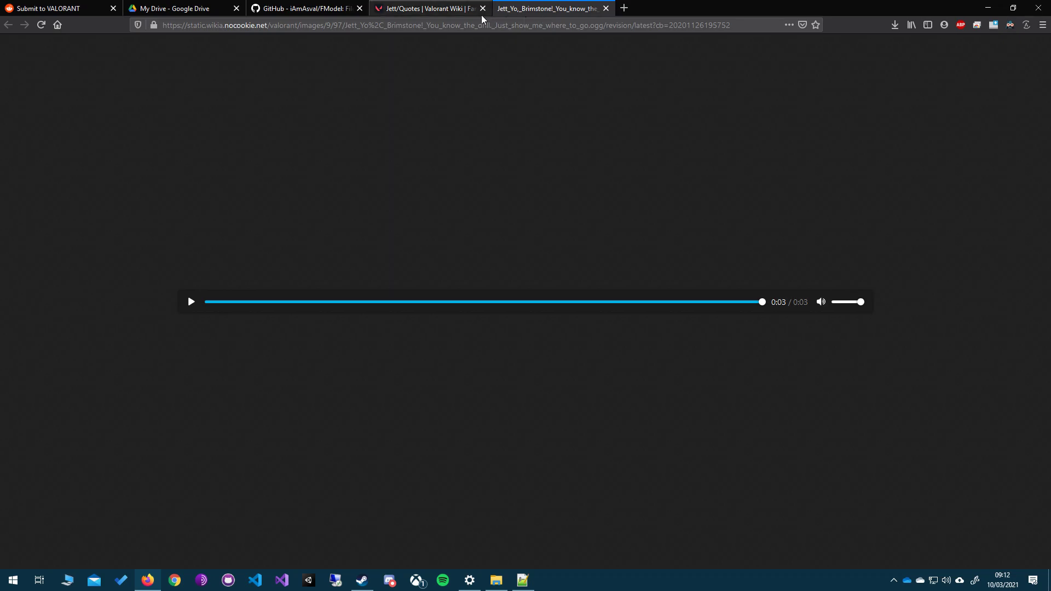
left_click(605, 8)
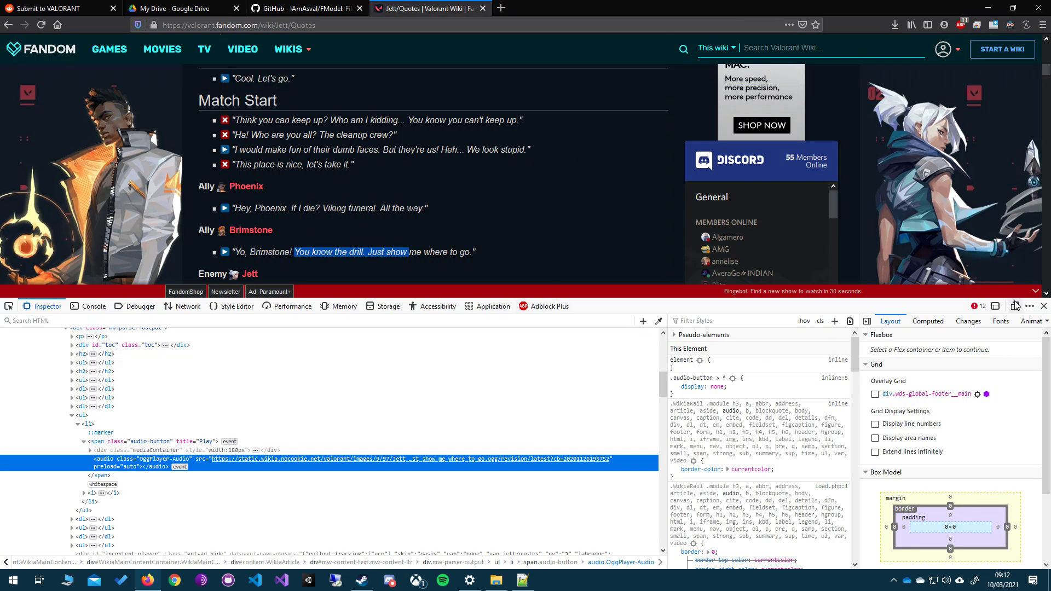
left_click(1043, 306)
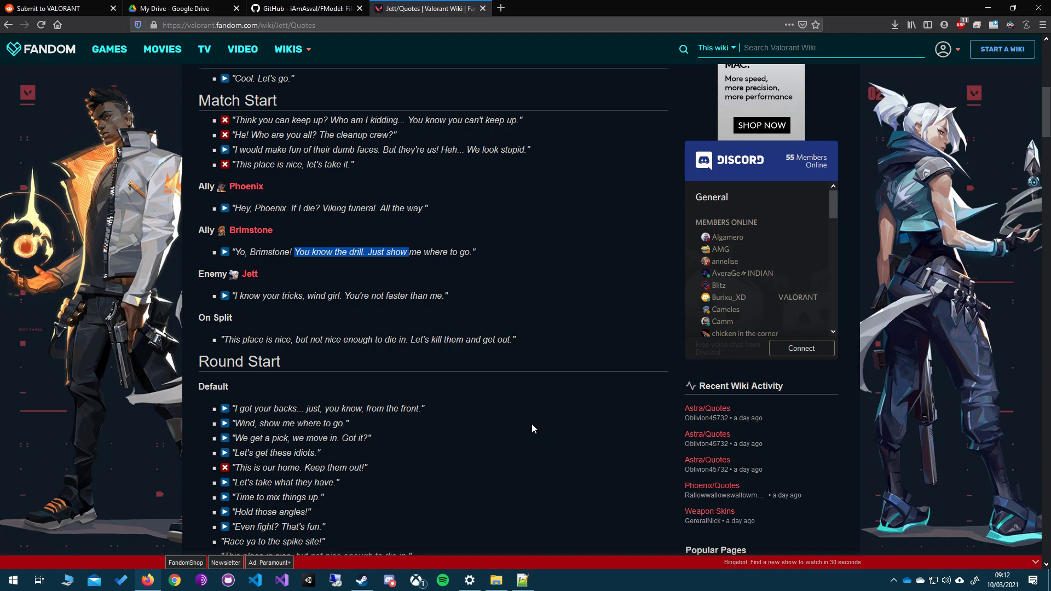
left_click(501, 427)
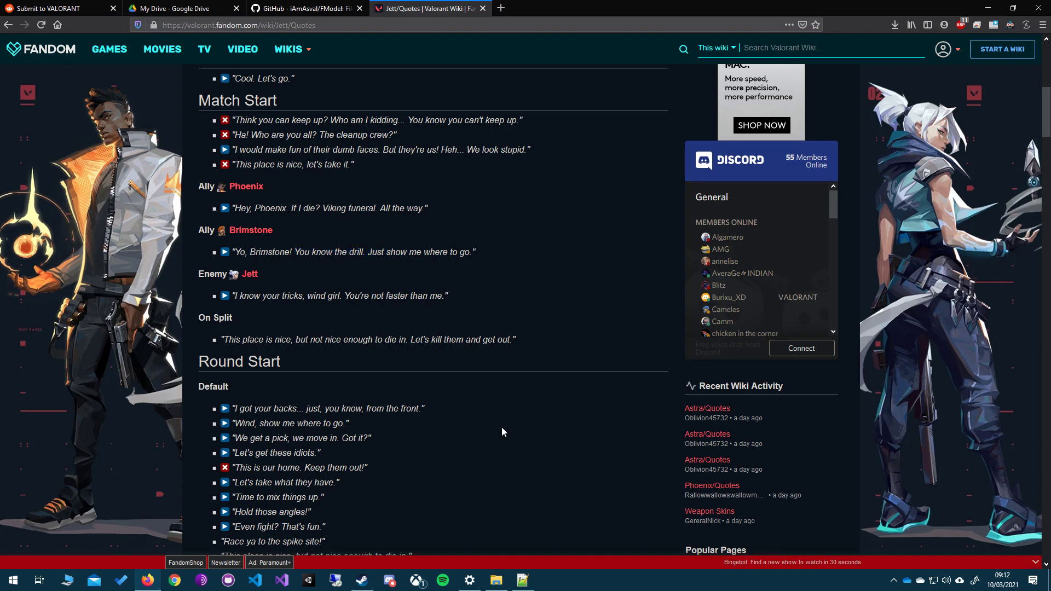